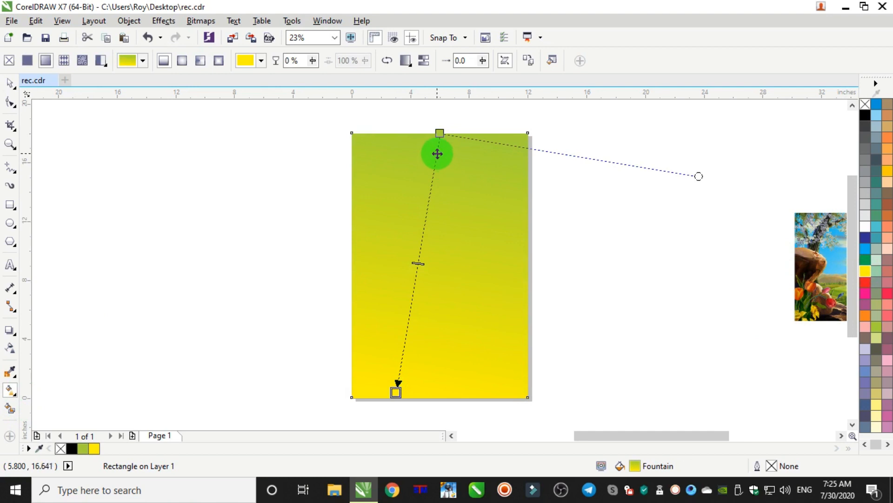
Step: Add two white colour stops to the rectangle's green-to-yellow fountain fill and extend its yellow end to the bottom edge
double_click(438, 154)
drag(437, 158, 430, 190)
click(866, 228)
double_click(406, 341)
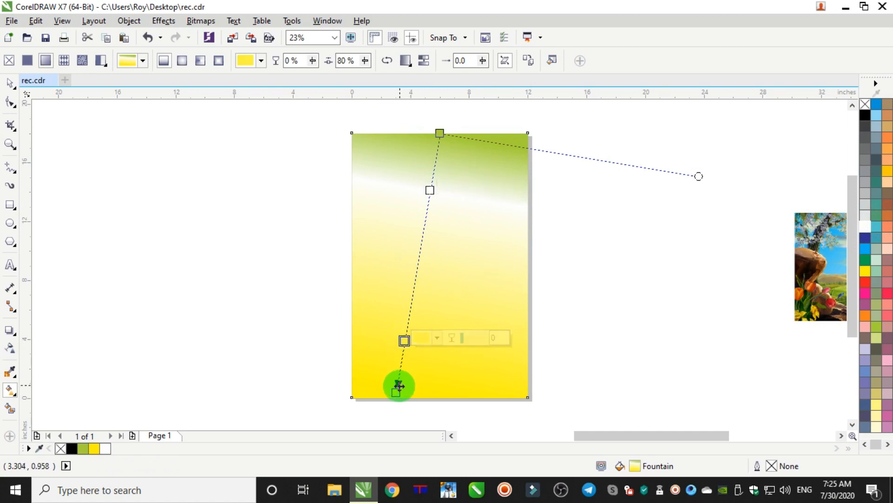
drag(396, 391, 391, 398)
drag(403, 345, 401, 339)
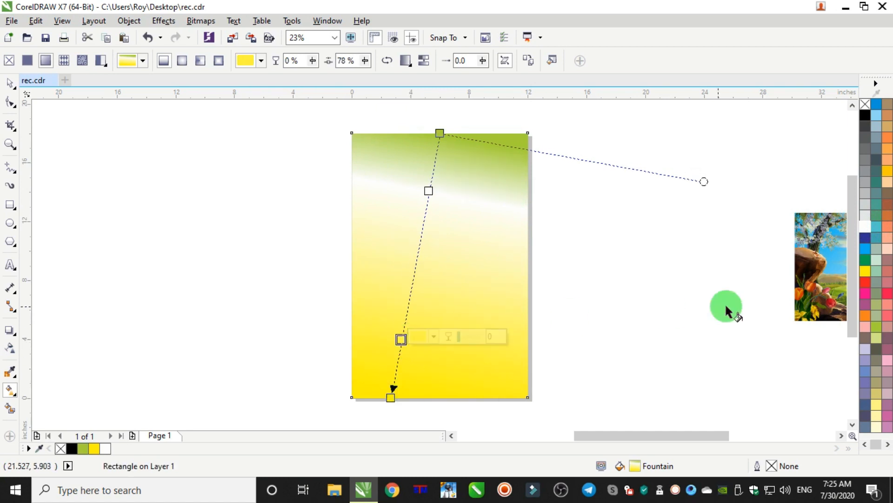
click(865, 227)
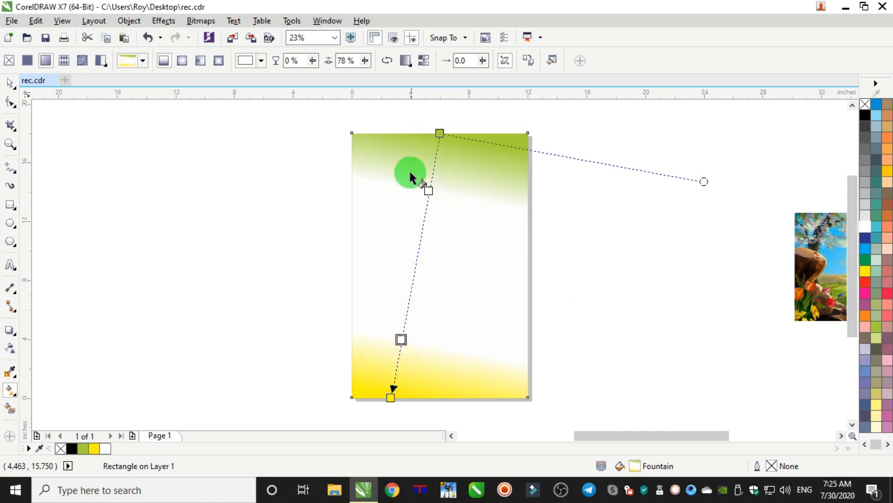
Step: Move the fill's green start slightly down and shift the lower white stop and yellow end upward
drag(443, 133, 435, 151)
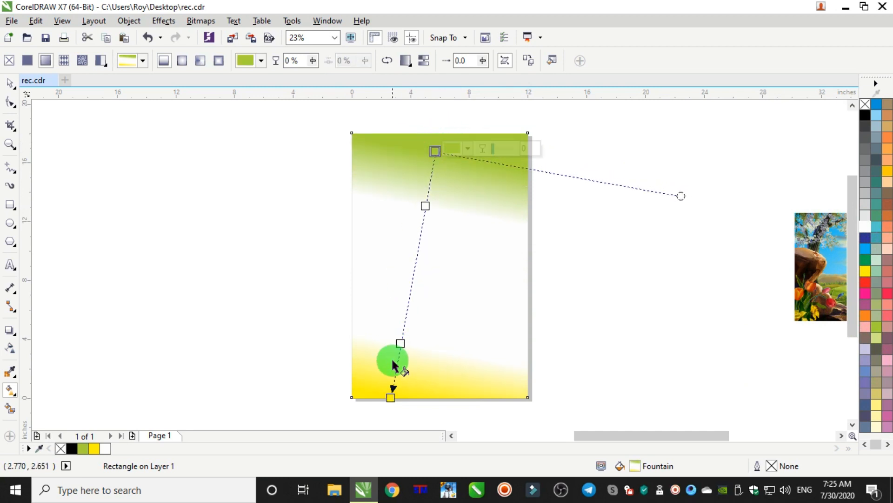
drag(401, 343, 405, 320)
drag(391, 397, 401, 377)
Step: Recolour both middle stops of the fountain fill pale cream
double_click(428, 201)
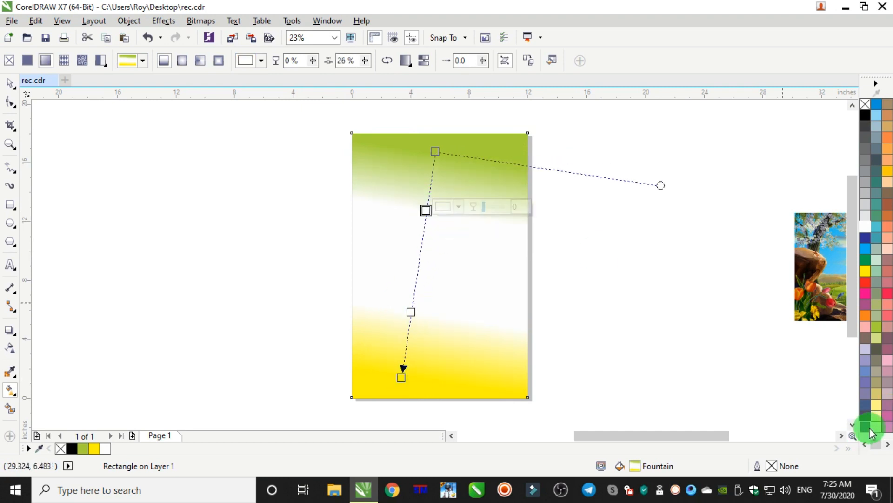
drag(877, 427, 782, 396)
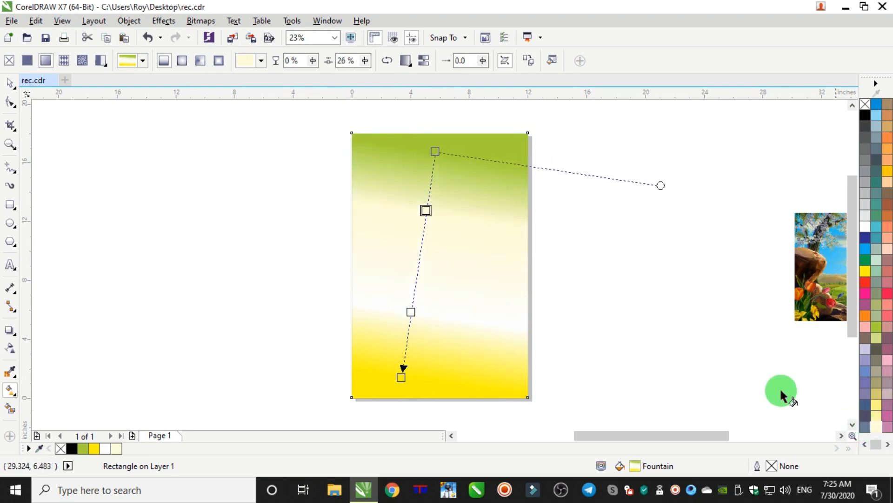
double_click(410, 311)
drag(877, 427, 431, 153)
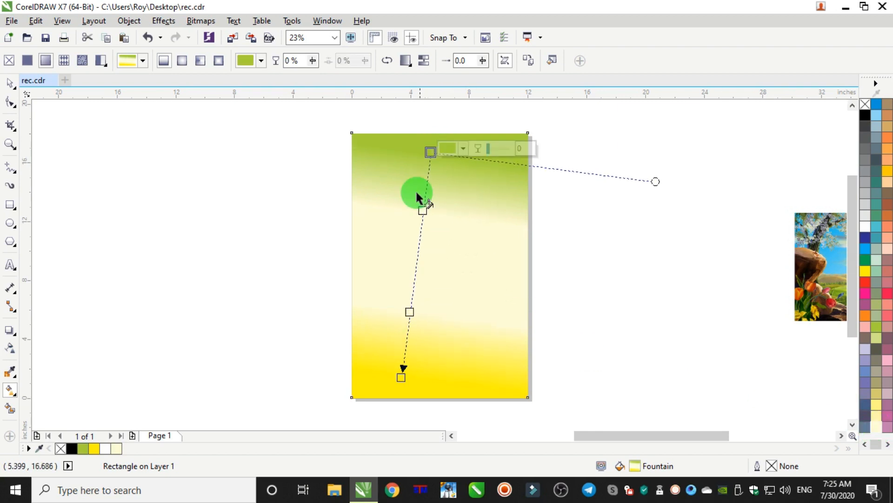
Step: Straighten the rectangle's fountain fill to run nearly vertically, and deselect the rectangle
drag(402, 377, 425, 375)
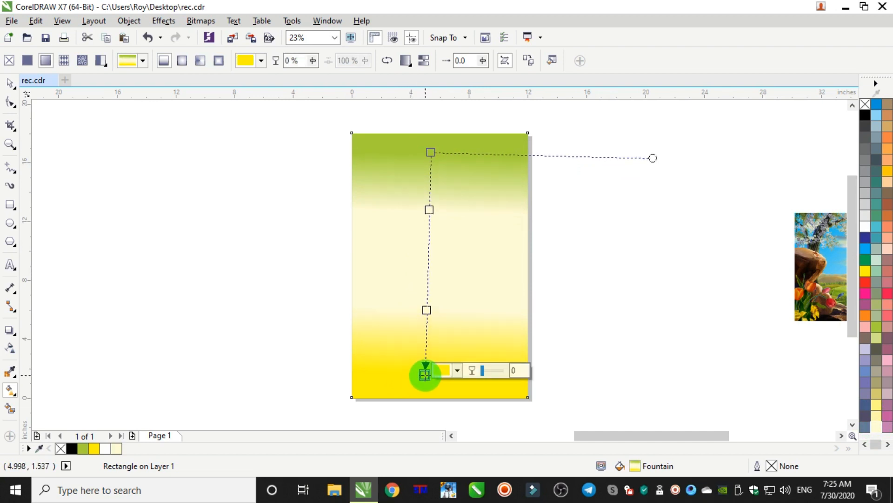
click(14, 85)
click(384, 173)
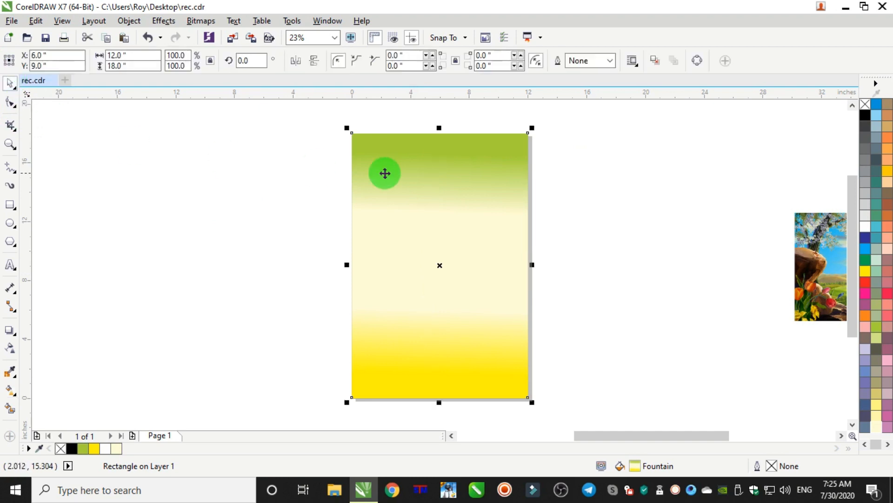
click(608, 164)
Step: Move the landscape picture to the left of the page and place a copy over the page's lower part
scroll(608, 165, down, 2)
scroll(663, 166, up, 1)
drag(704, 235, 410, 227)
scroll(455, 205, up, 2)
drag(253, 208, 513, 280)
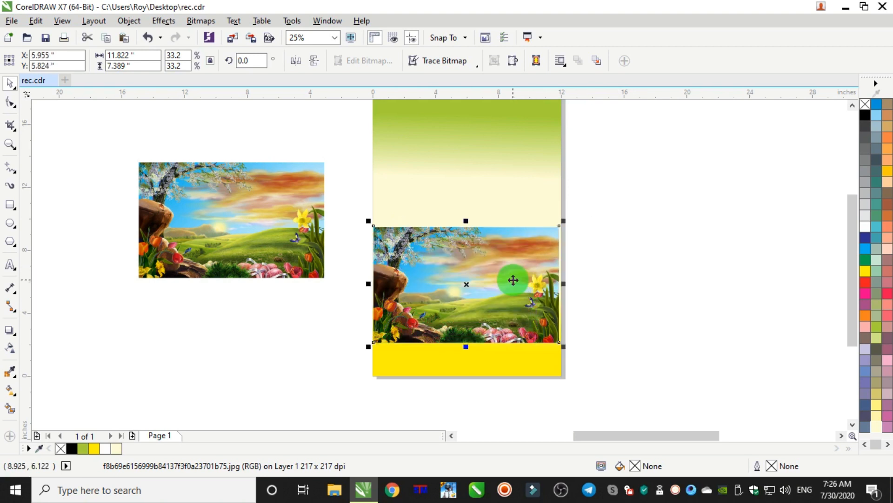
Step: Set the landscape copy's width to 12 inches proportionally and stretch its height upward to about 8 inches
click(138, 52)
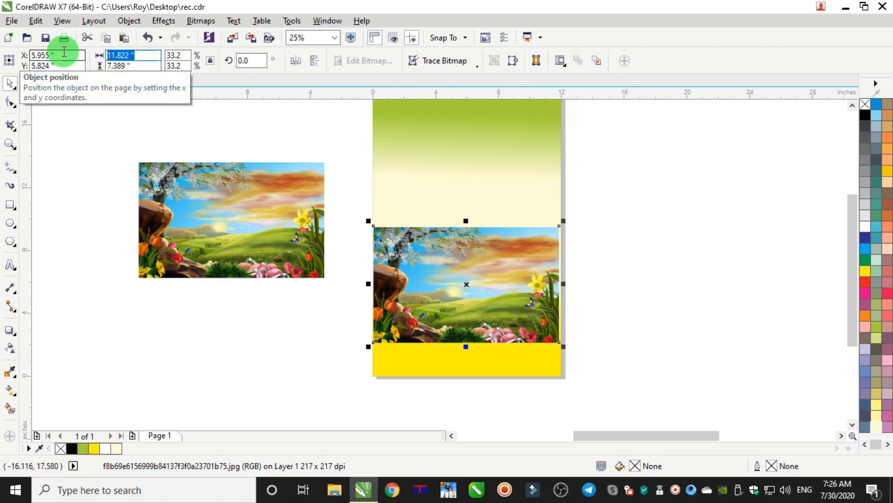
key(Return)
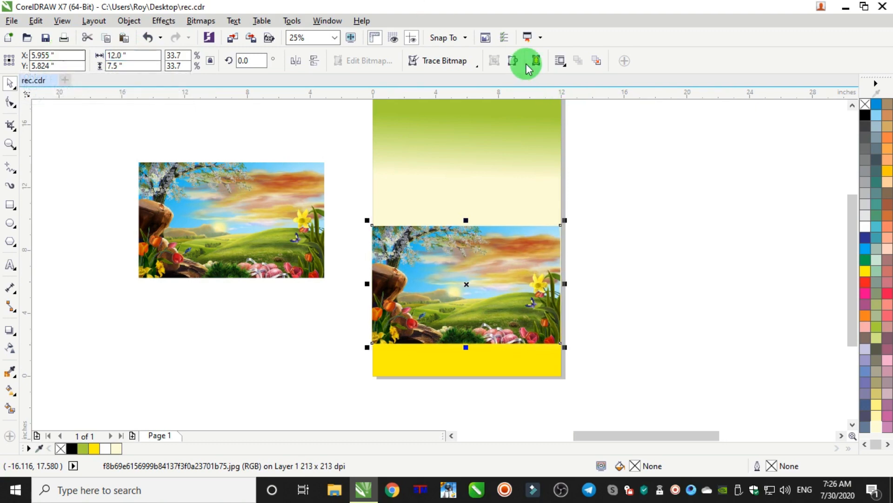
scroll(523, 275, up, 1)
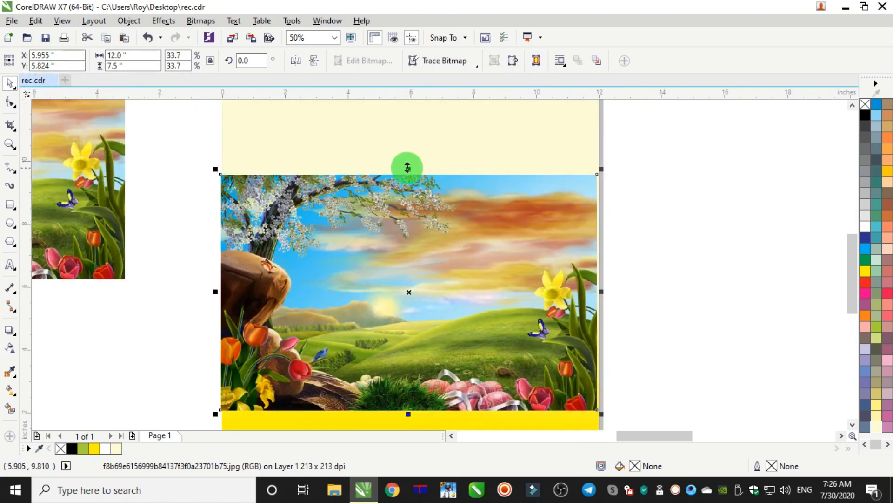
drag(407, 167, 407, 153)
scroll(414, 196, down, 1)
Step: Align the landscape copy with the background rectangle's bottom and right edges
drag(414, 239, 583, 228)
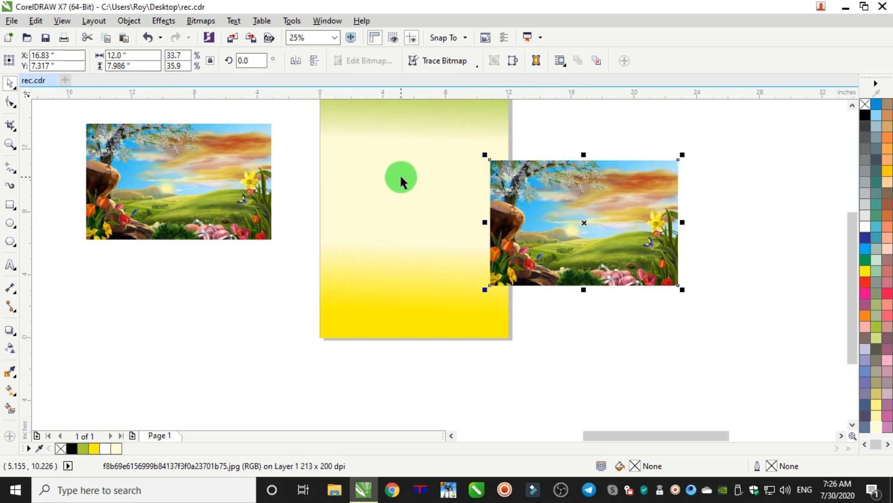
shift+click(400, 177)
key(b)
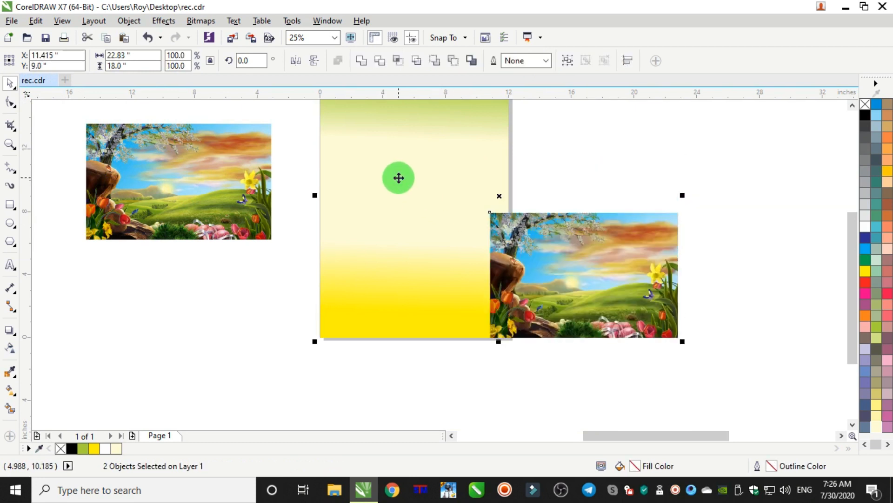
key(r)
click(457, 256)
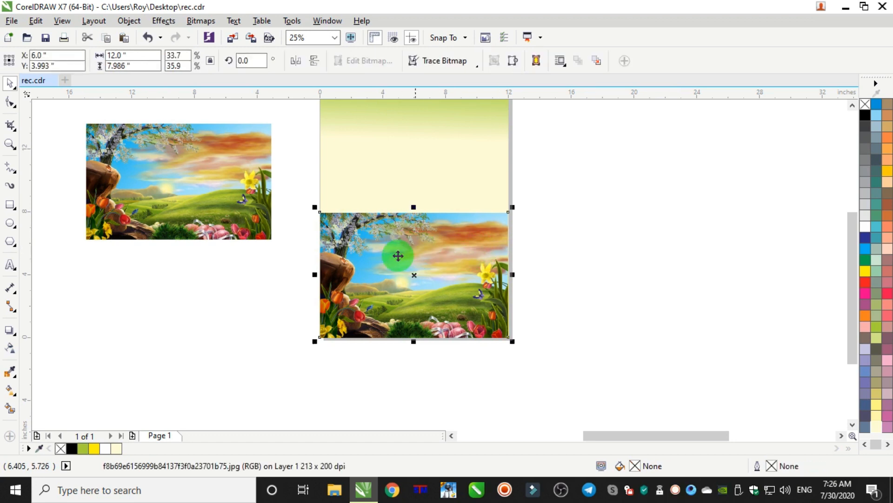
Step: Apply a linear transparency to the lower landscape picture, fading it upward from the hills into the cream background
click(10, 350)
click(435, 291)
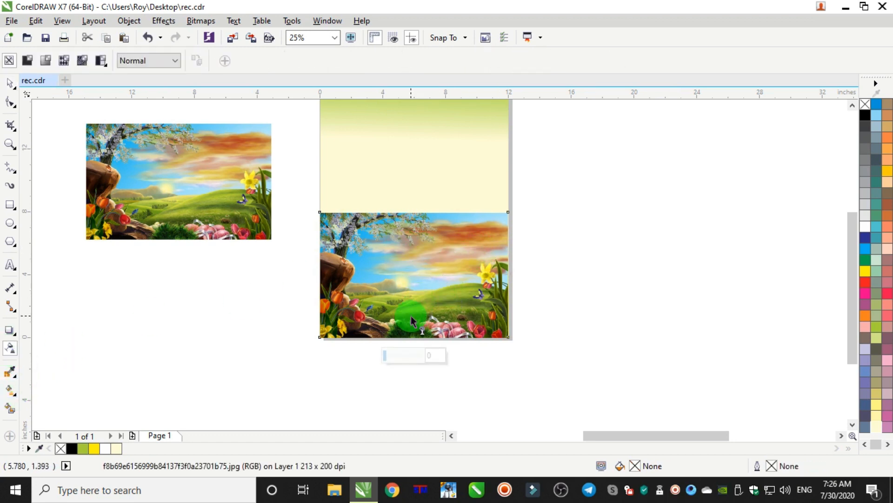
mouse_move(414, 242)
mouse_down()
mouse_move(410, 248)
mouse_move(414, 242)
mouse_up()
click(435, 315)
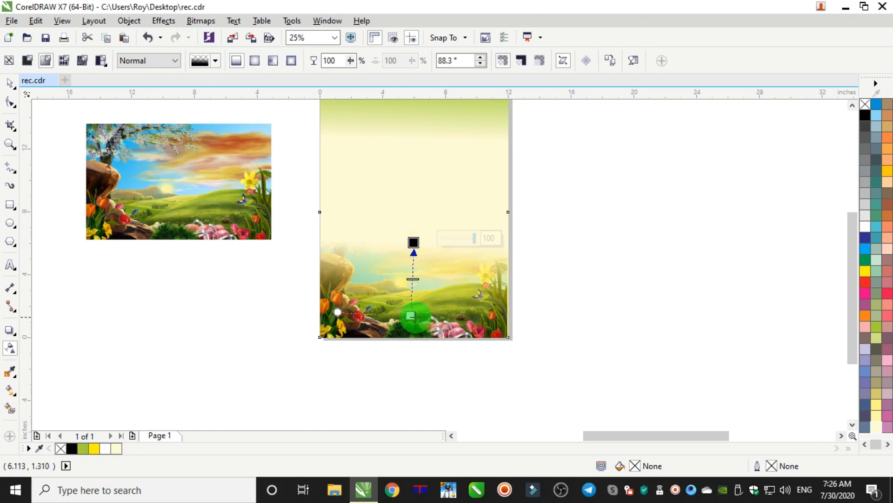
drag(410, 316, 413, 285)
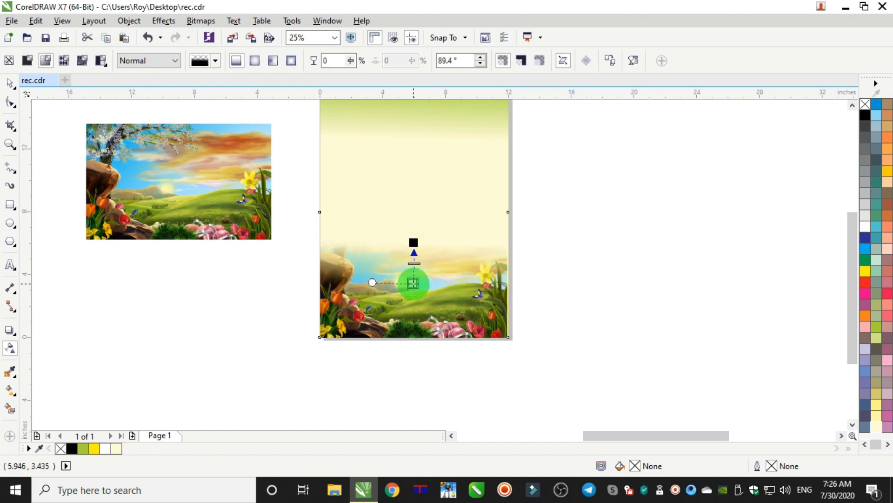
Step: Lower both ends of the picture's transparency so the sky fades out sooner at about 90°, and deselect the picture
scroll(414, 283, up, 4)
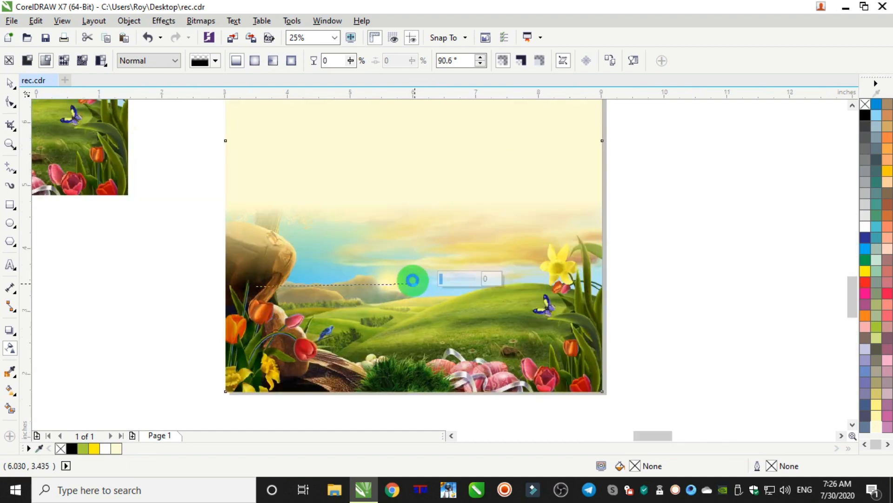
drag(413, 120, 415, 153)
scroll(432, 221, down, 2)
drag(416, 221, 415, 242)
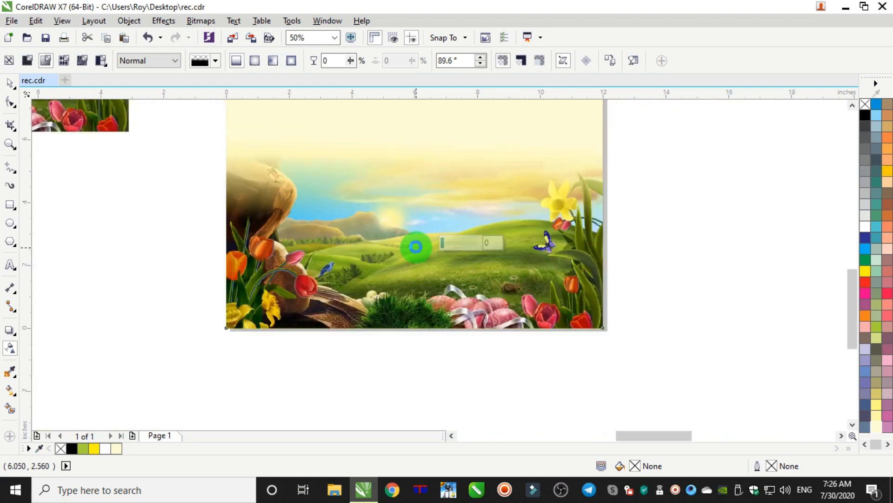
drag(415, 153, 416, 166)
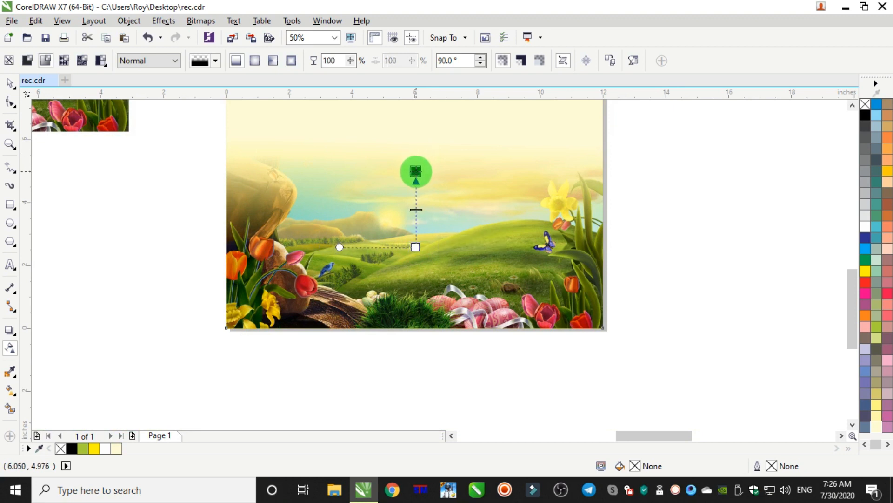
click(415, 171)
scroll(415, 172, down, 1)
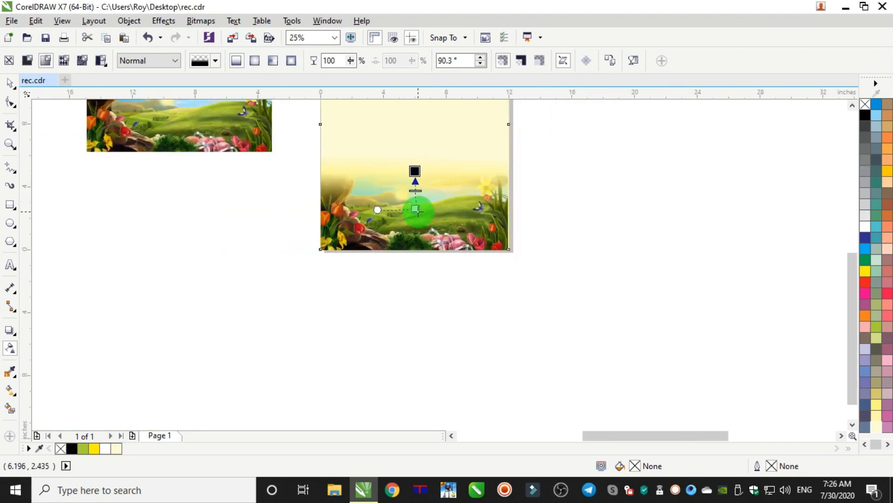
click(10, 83)
click(251, 260)
Step: Move the remaining landscape picture onto the page and align it to the background rectangle's top edge and horizontal centre
scroll(280, 195, down, 2)
scroll(279, 194, up, 2)
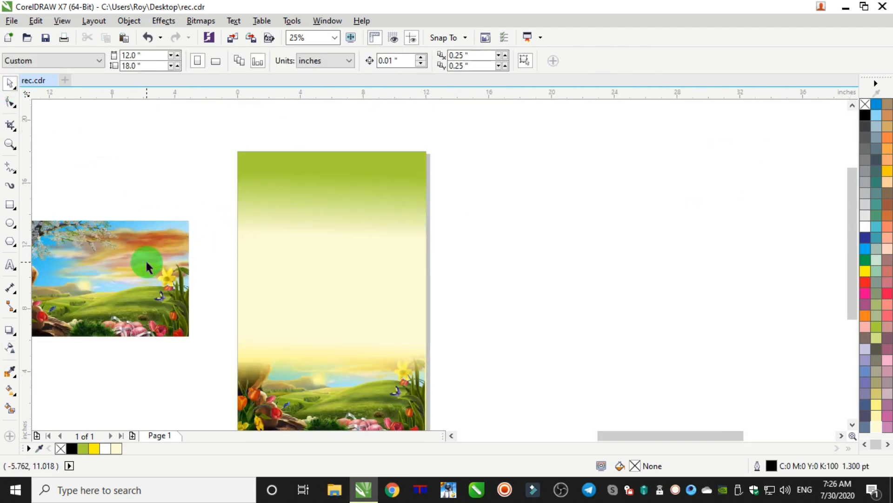
drag(176, 261, 351, 248)
shift+click(422, 176)
key(t)
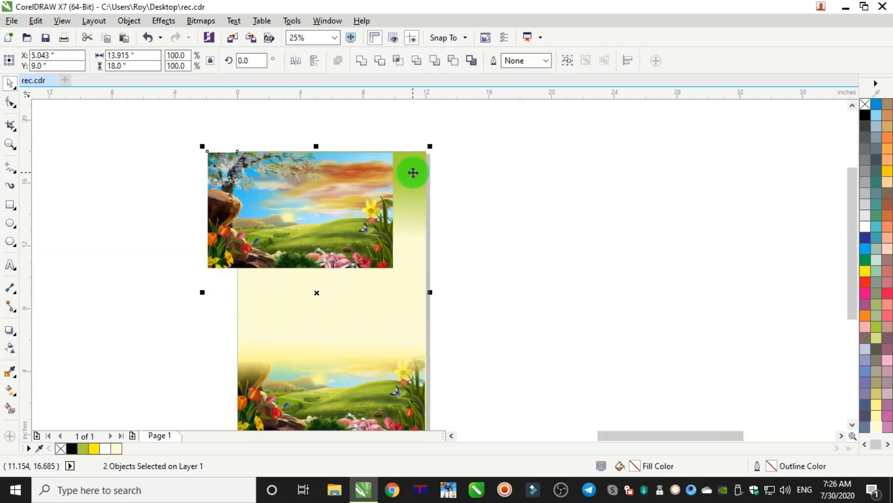
key(c)
click(527, 185)
Step: Apply a downward linear transparency to the upper landscape picture, fading it from the sky into the cream background
click(365, 222)
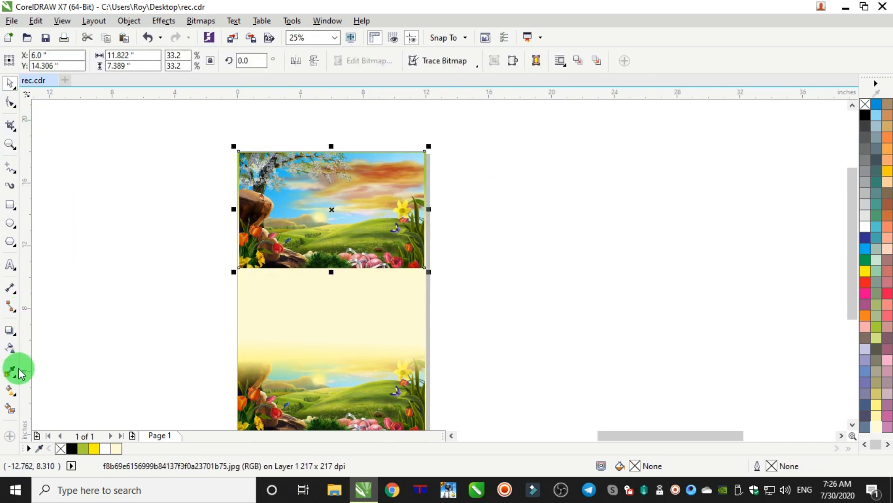
click(10, 348)
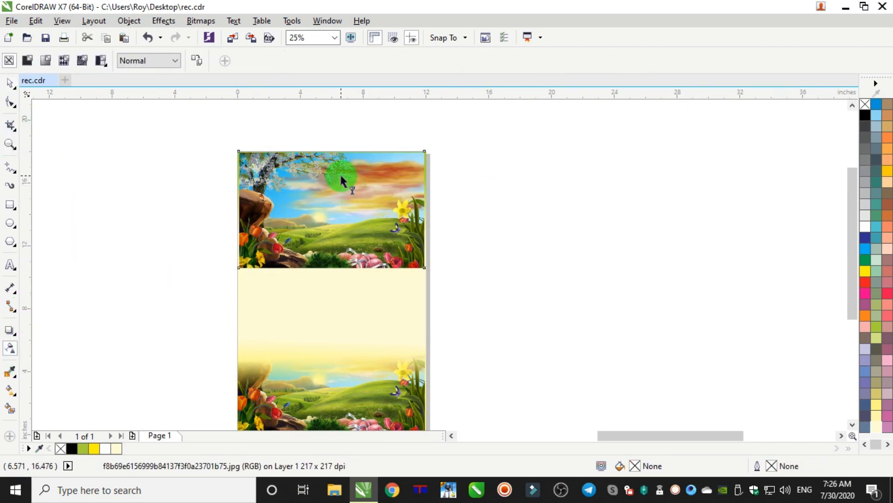
drag(340, 175, 340, 218)
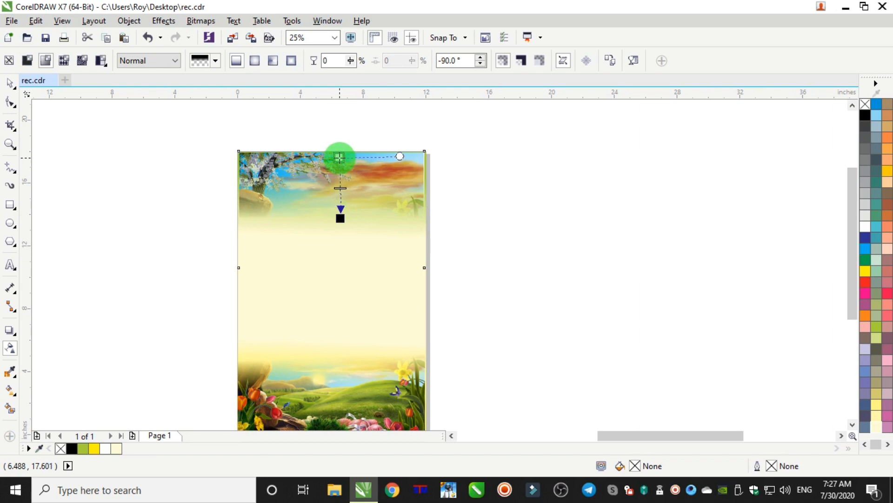
scroll(339, 159, up, 1)
scroll(474, 159, up, 2)
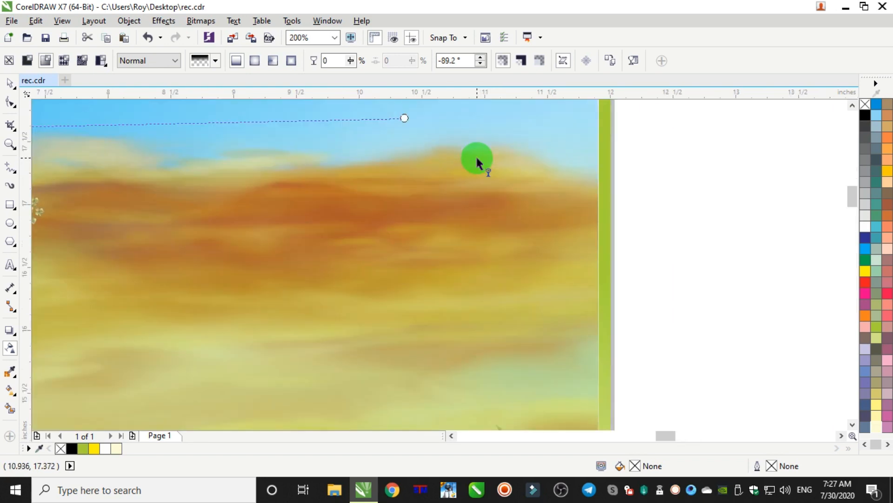
scroll(475, 156, down, 2)
Step: Set the upper landscape picture's width to 12 inches, scaling its height proportionally
click(10, 83)
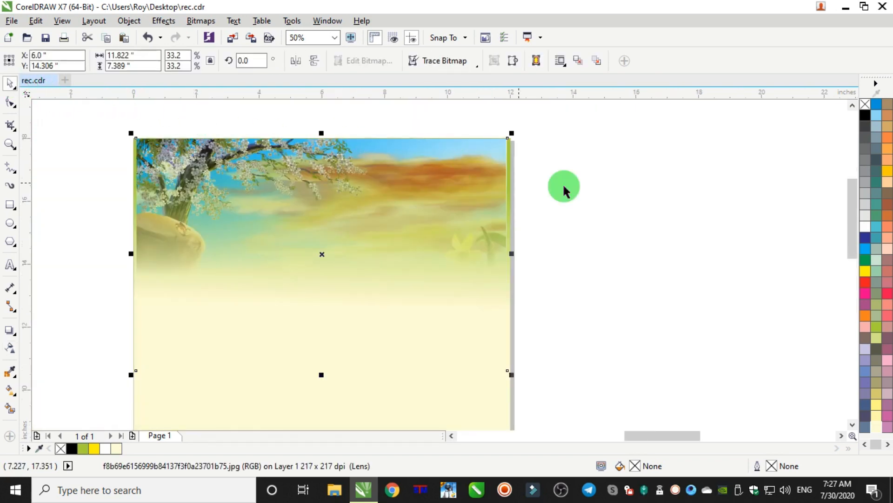
click(140, 54)
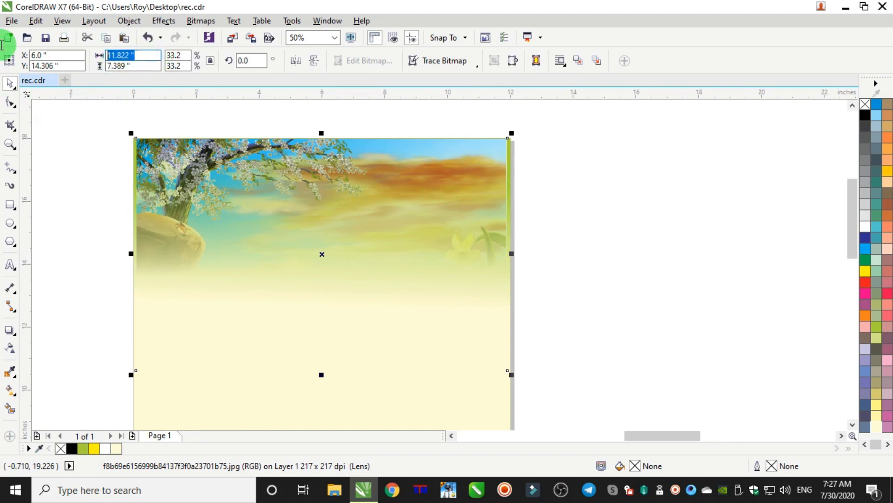
key(Return)
scroll(598, 242, down, 2)
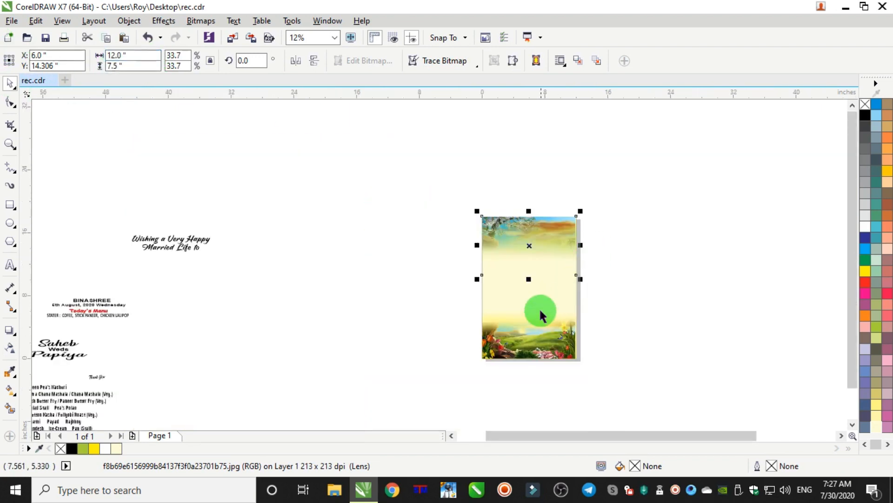
shift+click(540, 311)
click(605, 237)
scroll(561, 234, up, 1)
click(562, 232)
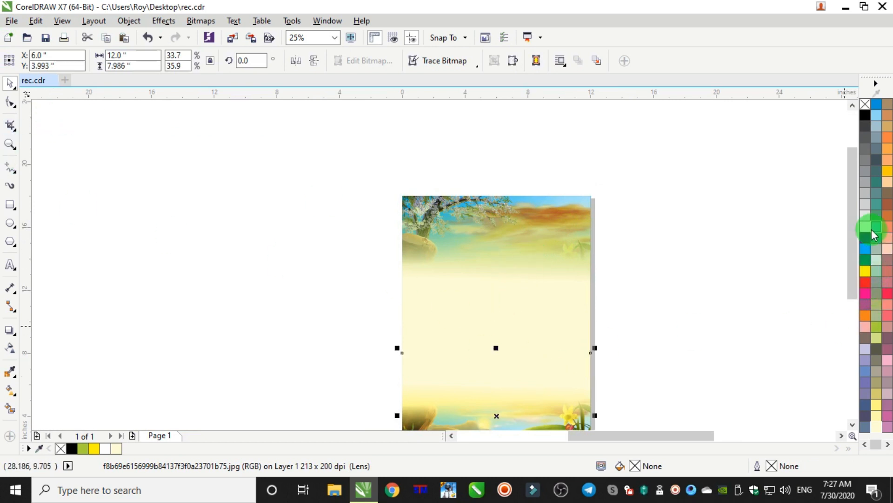
drag(584, 336, 670, 327)
key(ctrl+z)
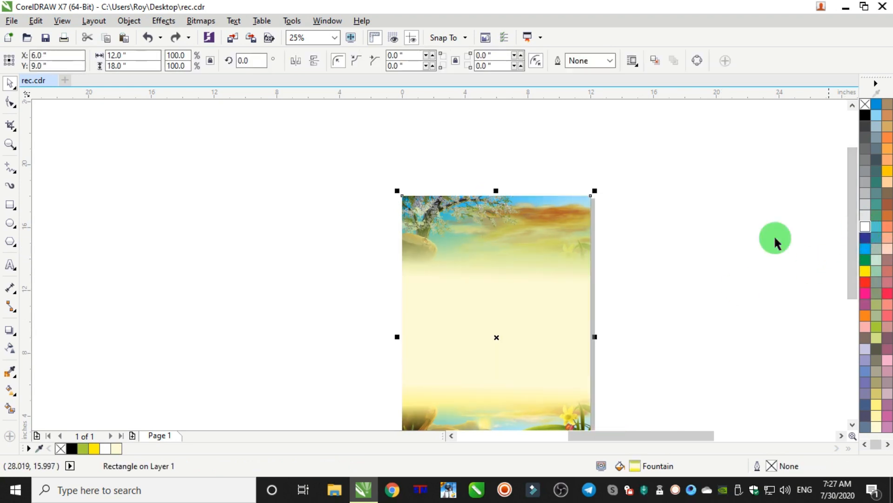
Step: Recolour the two middle nodes of the background rectangle's gradient fill white, and deselect the rectangle
click(10, 391)
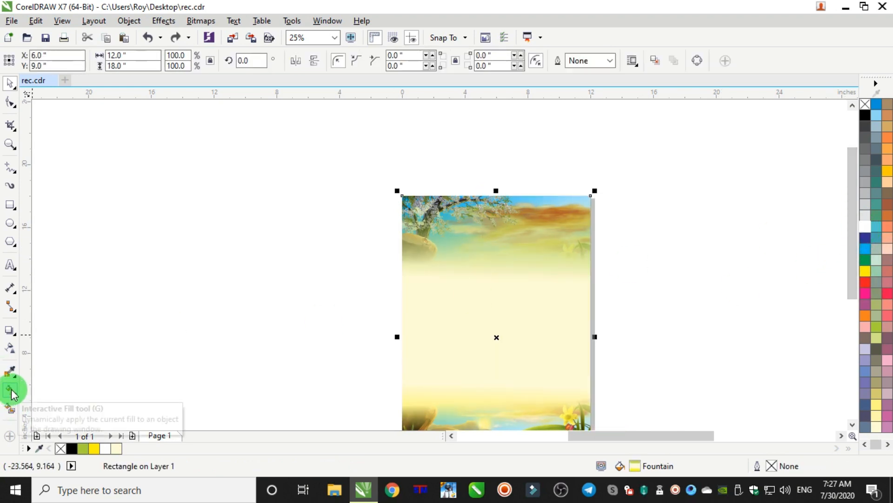
click(483, 278)
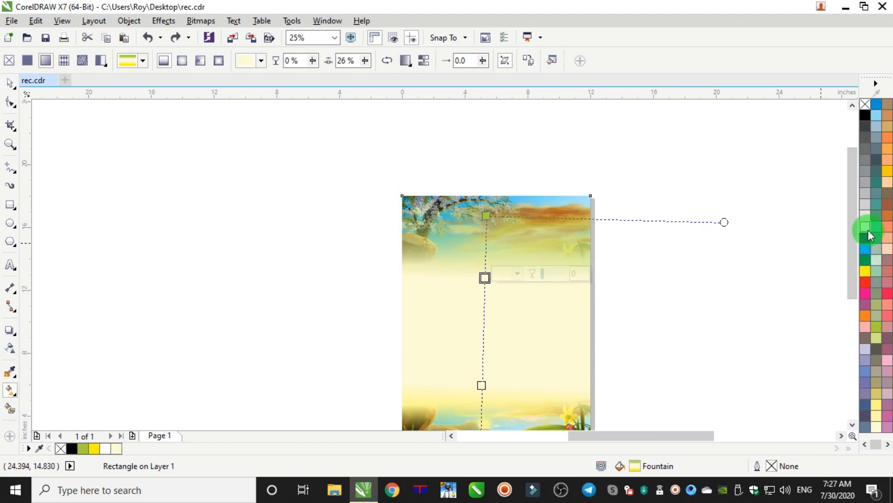
click(481, 385)
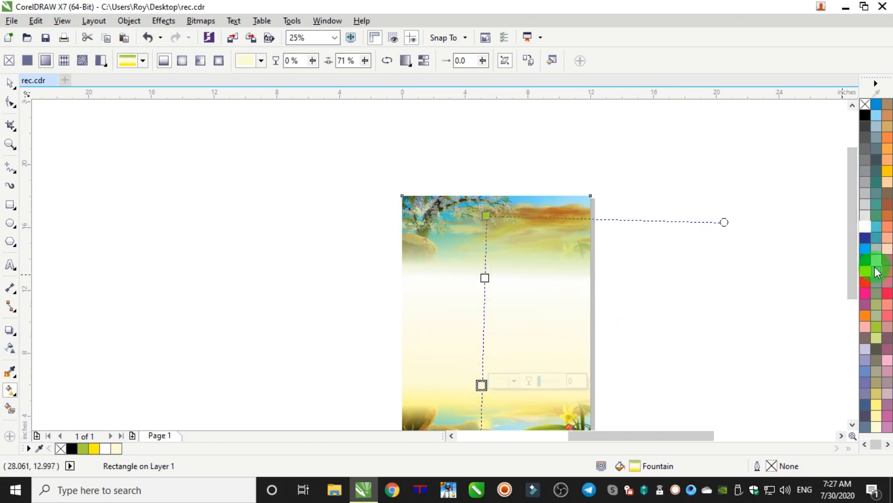
click(865, 225)
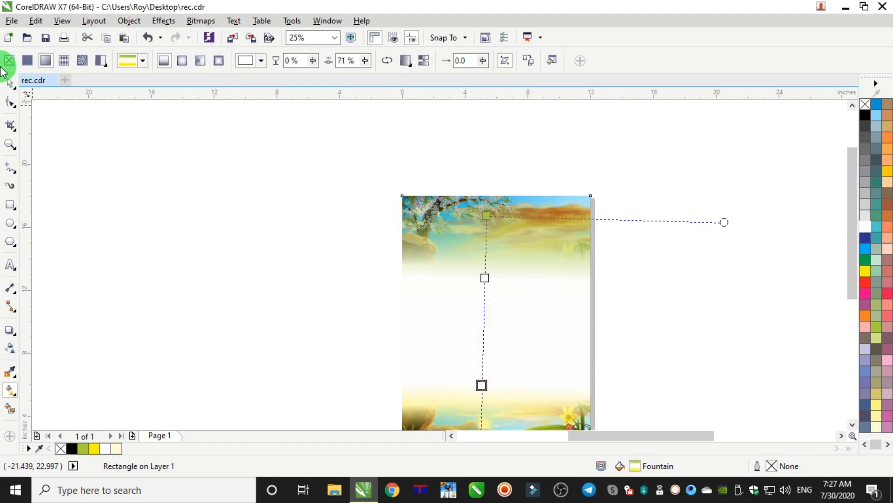
click(8, 83)
click(348, 266)
scroll(429, 294, down, 2)
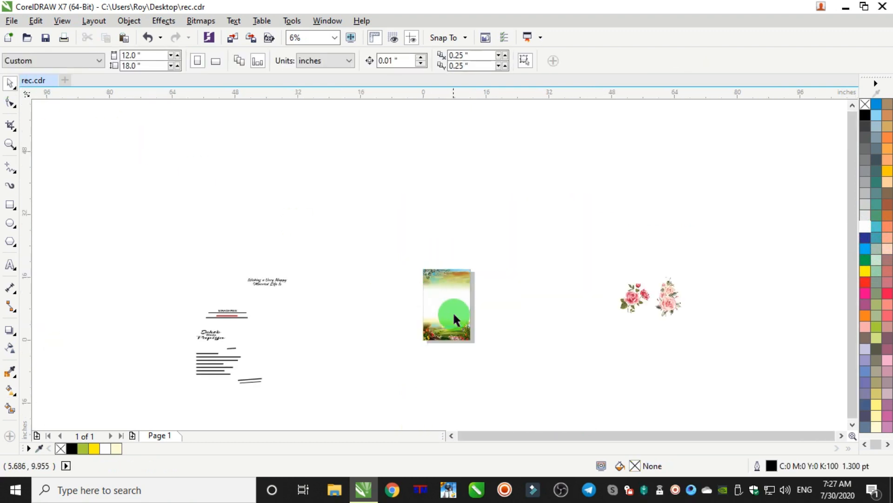
Step: Move the gradient's lower white node to 50%, raise its yellow end above the lower landscape, and remove the upper white node
scroll(456, 324, up, 2)
drag(463, 242, 512, 231)
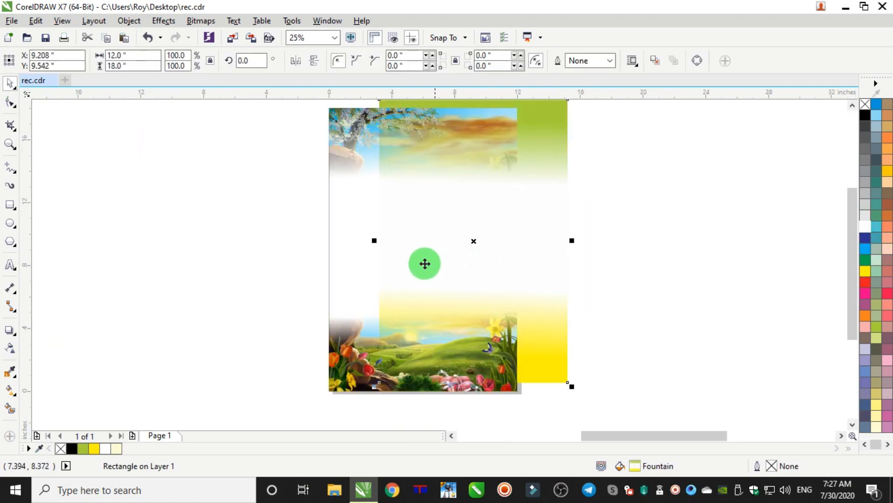
key(ctrl+z)
click(14, 394)
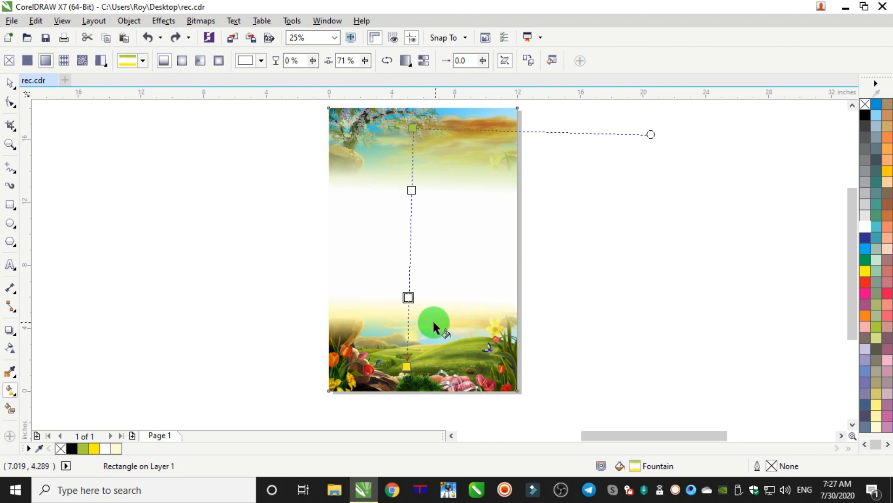
drag(408, 297, 410, 247)
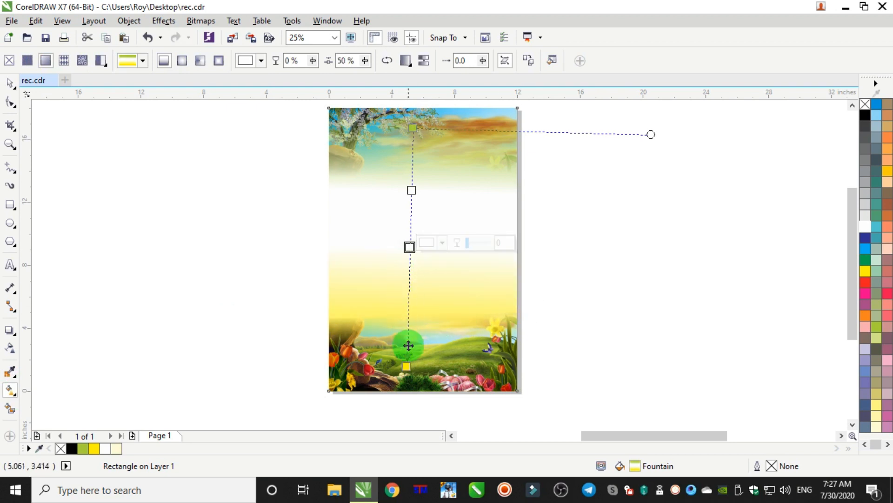
drag(406, 366, 400, 338)
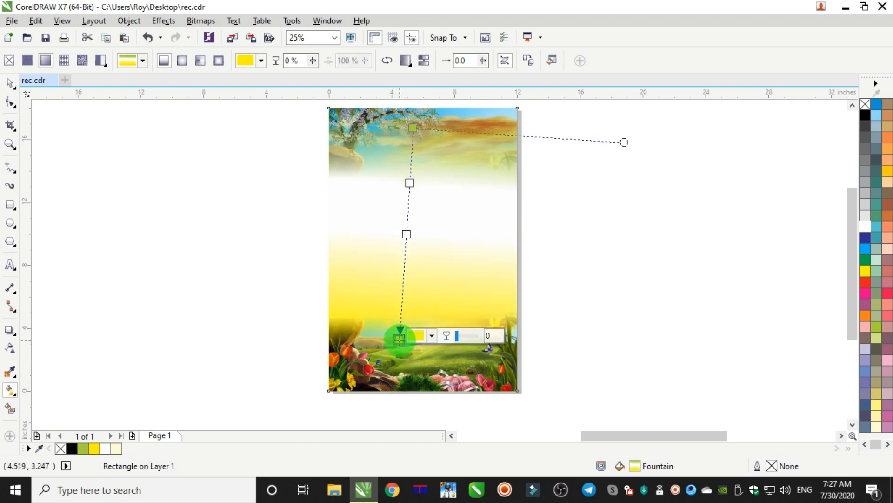
double_click(410, 183)
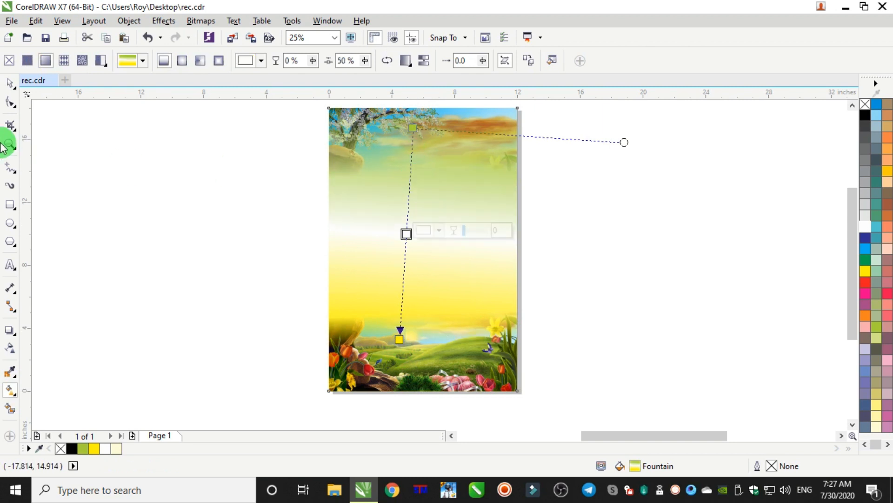
click(10, 83)
click(179, 199)
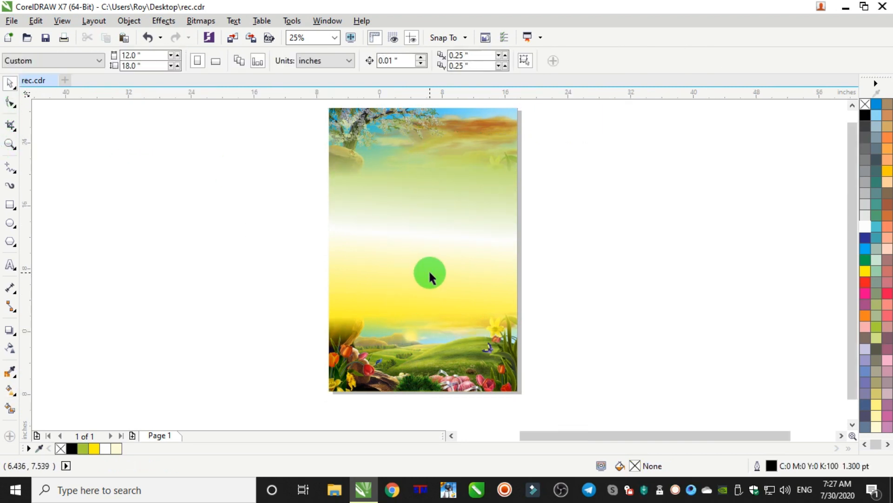
Step: Move the tall pale pink rose bouquet from the pasteboard to just beside the page's right edge
scroll(435, 220, down, 2)
scroll(437, 220, up, 2)
scroll(440, 220, down, 4)
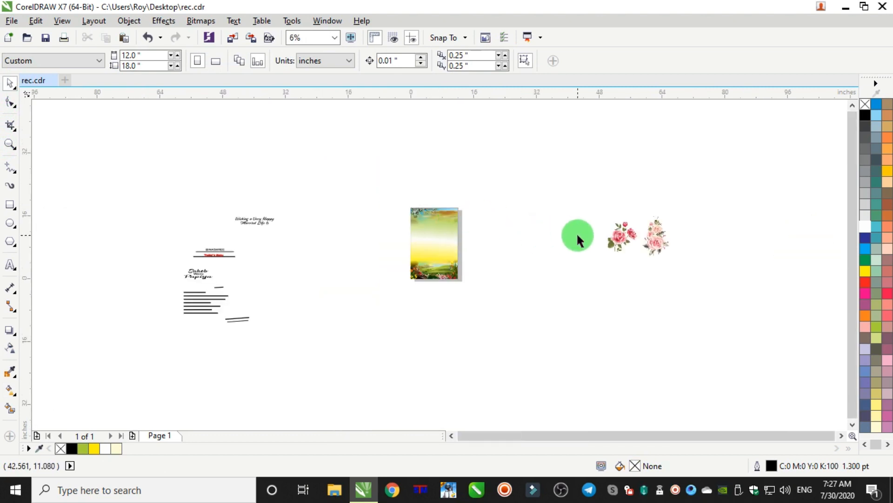
drag(657, 237, 484, 244)
scroll(485, 244, up, 6)
scroll(491, 244, down, 4)
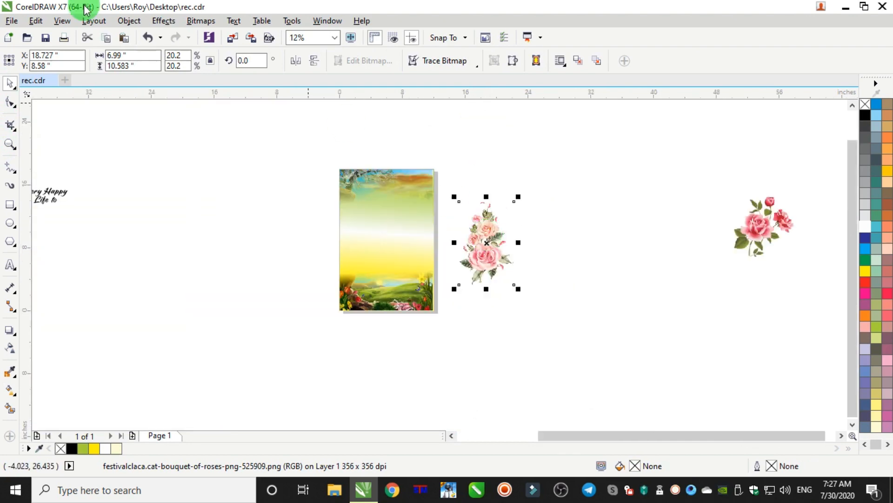
Step: PowerClip the pale pink rose bouquet inside the background rectangle
click(131, 21)
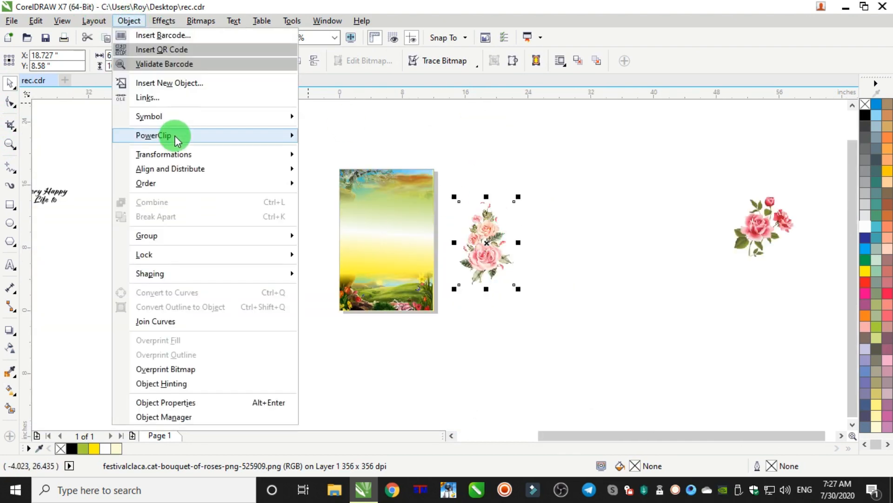
mouse_move(173, 135)
click(355, 135)
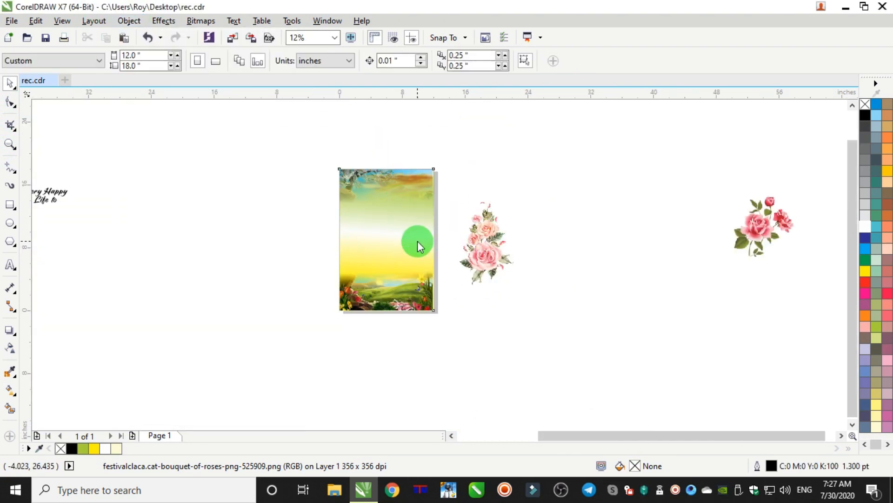
click(419, 243)
scroll(424, 247, up, 4)
ctrl+click(283, 251)
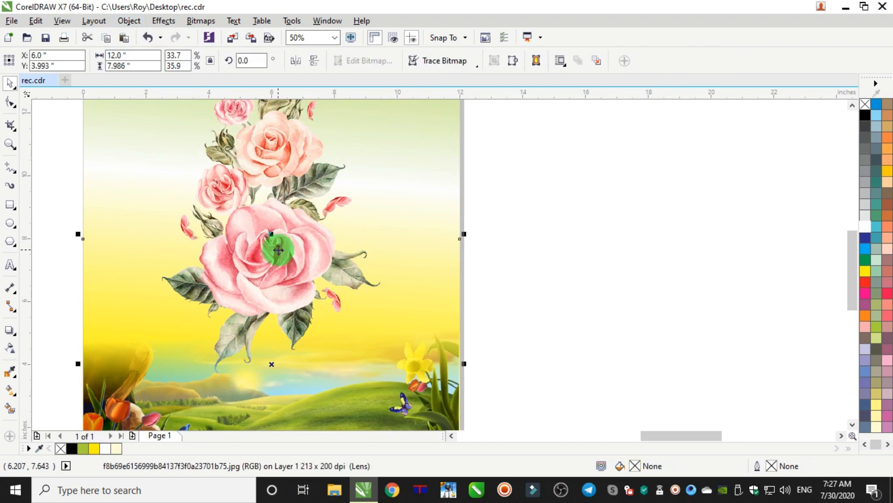
drag(278, 250, 455, 272)
key(ctrl+z)
Step: Open the background's PowerClip contents and move the rose bouquet so it overlaps the page's right edge at about X 11.48, Y 7.13 inches
click(275, 203)
ctrl+click(310, 224)
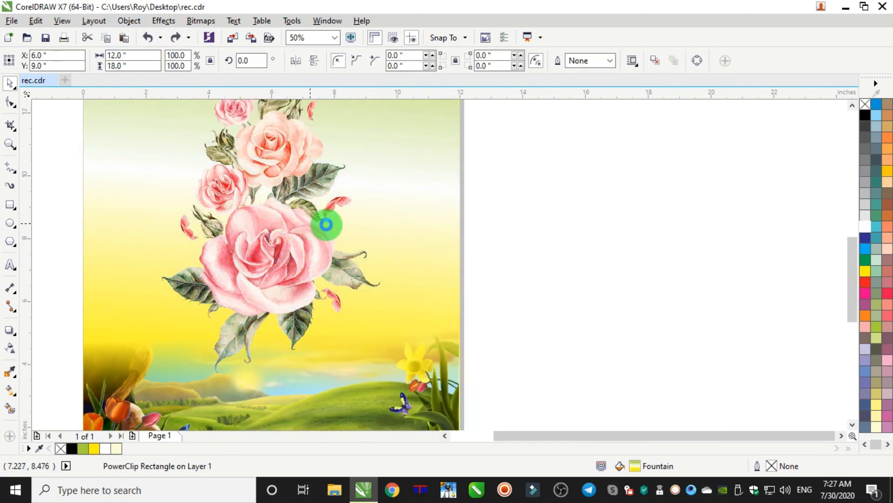
drag(309, 200, 467, 283)
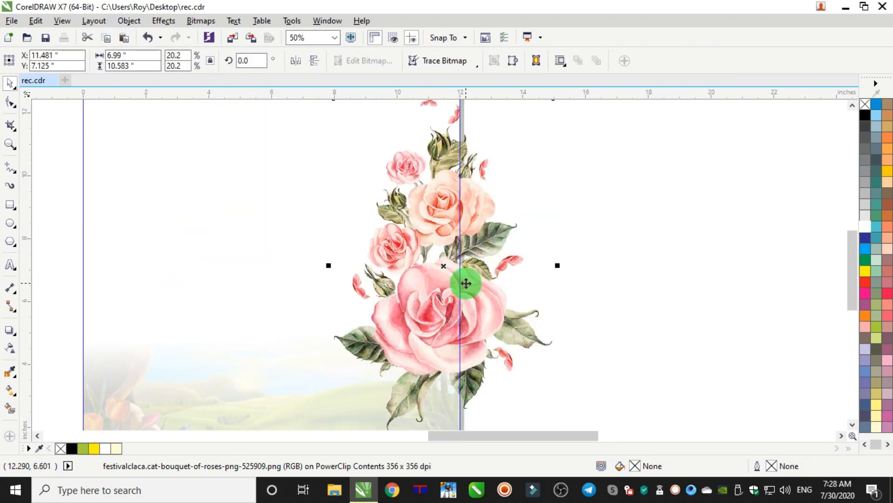
scroll(466, 283, down, 1)
scroll(468, 281, up, 1)
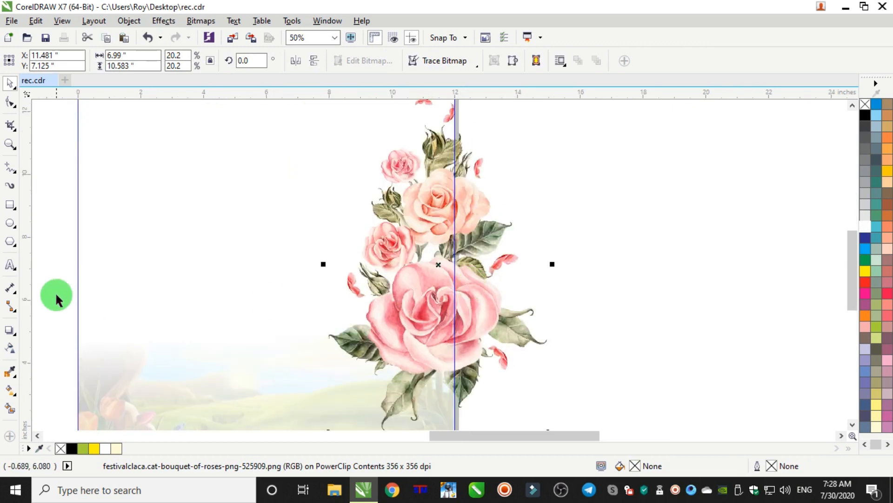
Step: Apply a uniform transparency of 52 to the rose bouquet
click(11, 349)
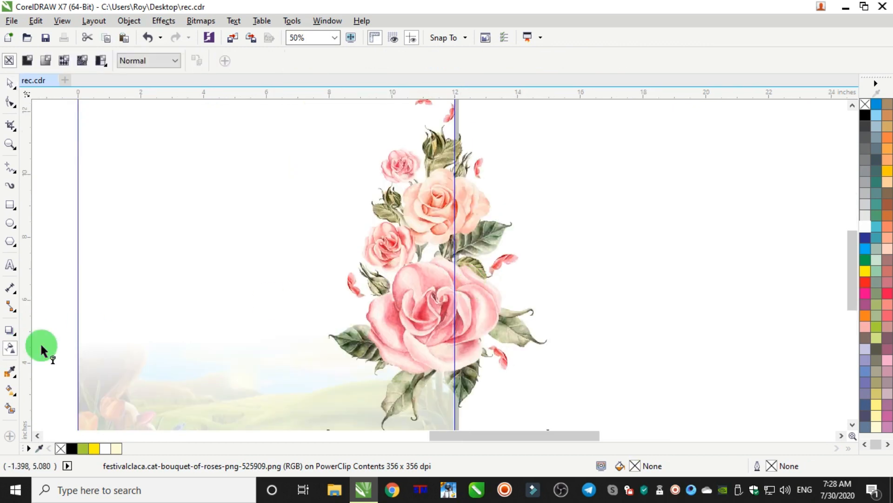
scroll(392, 345, down, 2)
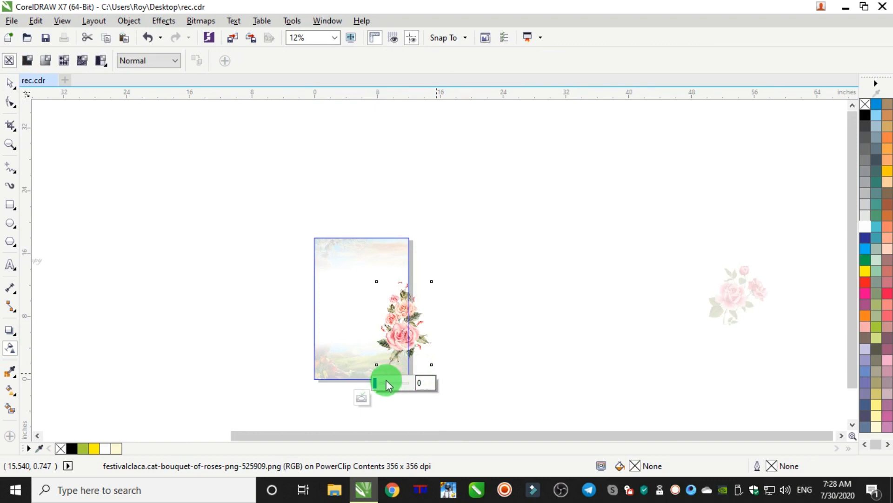
drag(375, 381, 395, 381)
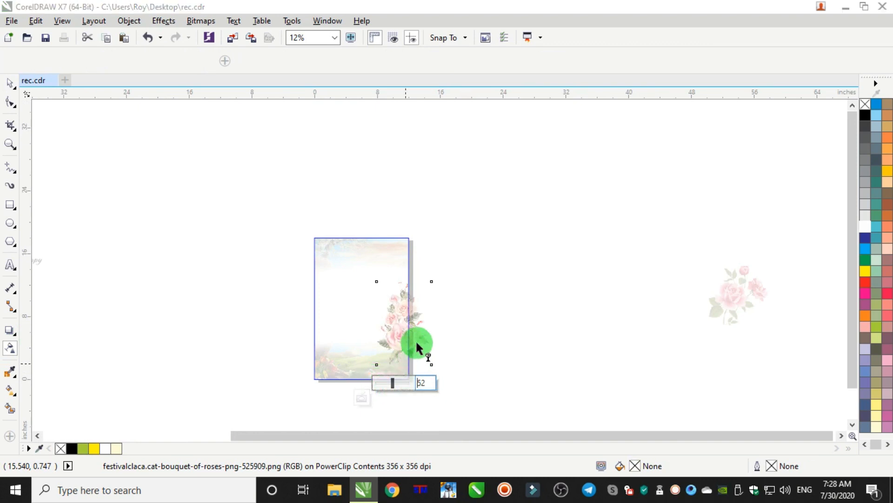
scroll(411, 346, up, 2)
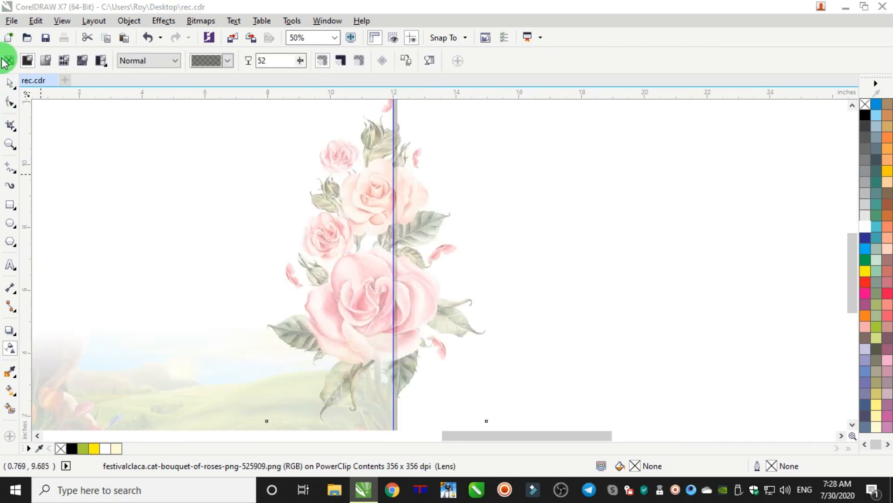
click(10, 84)
Step: Scale the rose bouquet down proportionally to about 6.4 × 9.7 inches
scroll(211, 191, down, 1)
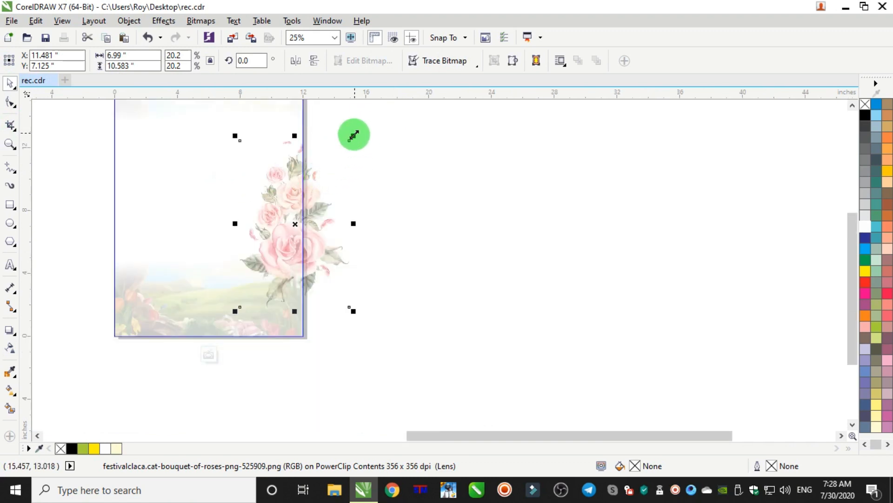
drag(353, 135, 345, 150)
drag(323, 219, 321, 222)
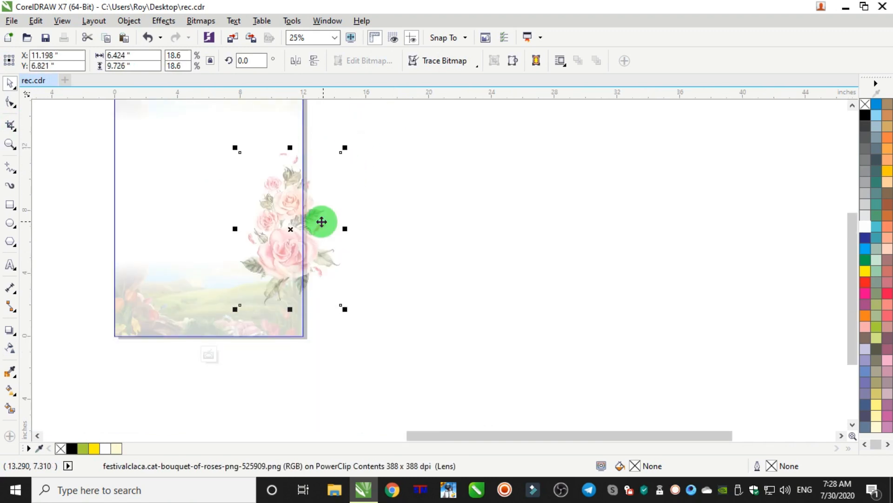
Step: Duplicate the bouquet above the original on the page's right edge and reduce the copy to about 4.8 × 7.3 inches
scroll(322, 193, down, 1)
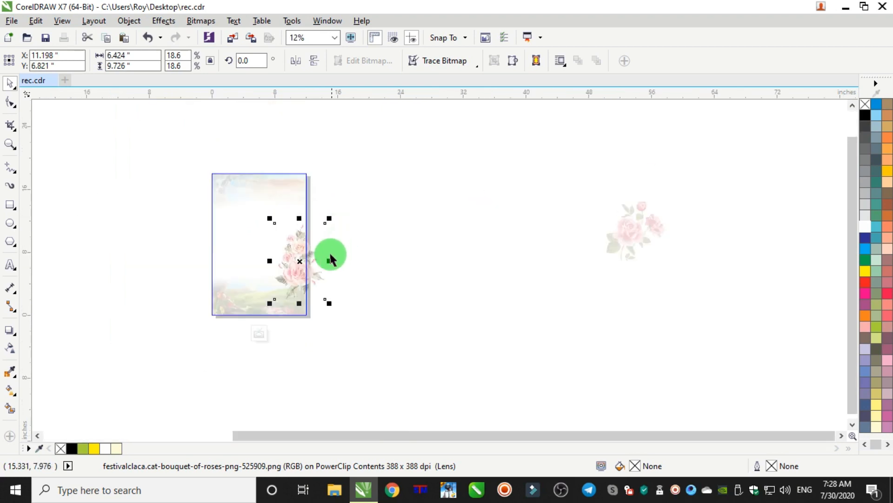
drag(303, 266, 314, 199)
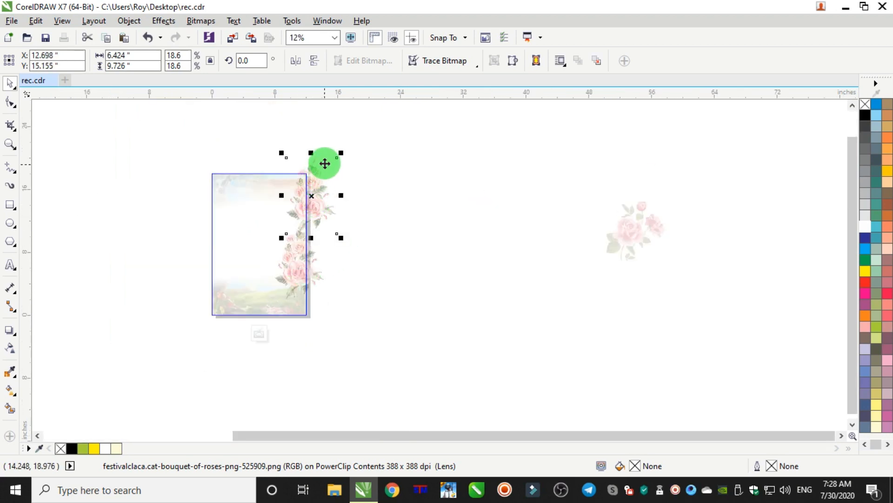
scroll(337, 162, up, 1)
drag(354, 146, 328, 186)
drag(303, 234, 299, 229)
scroll(328, 303, down, 2)
scroll(321, 307, up, 2)
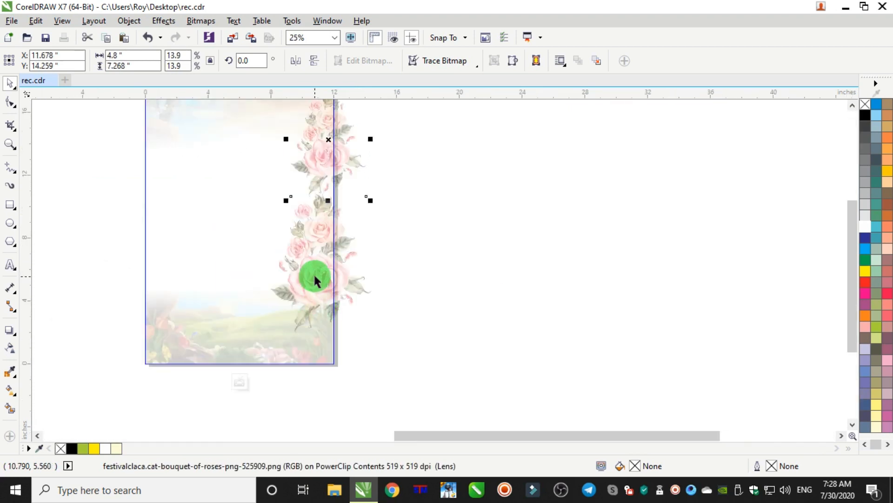
Step: Shift the lower rose bouquet slightly down and to the right, and finish editing the PowerClip contents
drag(315, 274, 324, 287)
ctrl+click(435, 238)
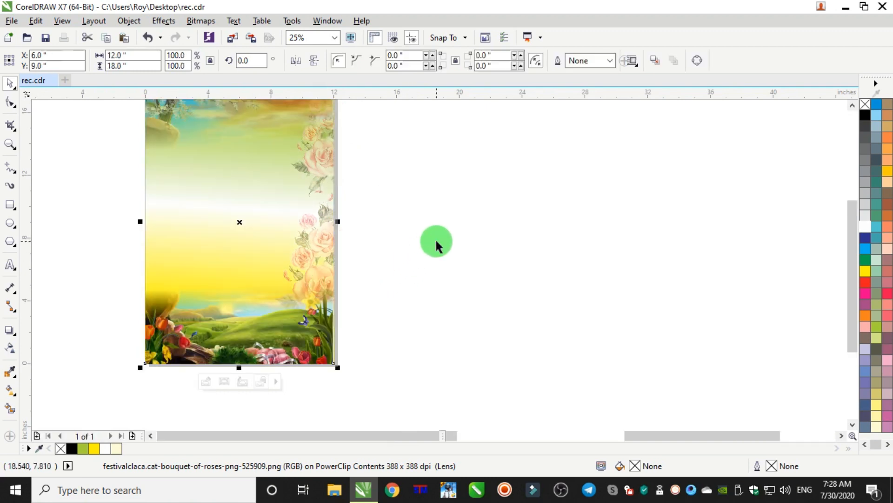
scroll(303, 274, up, 2)
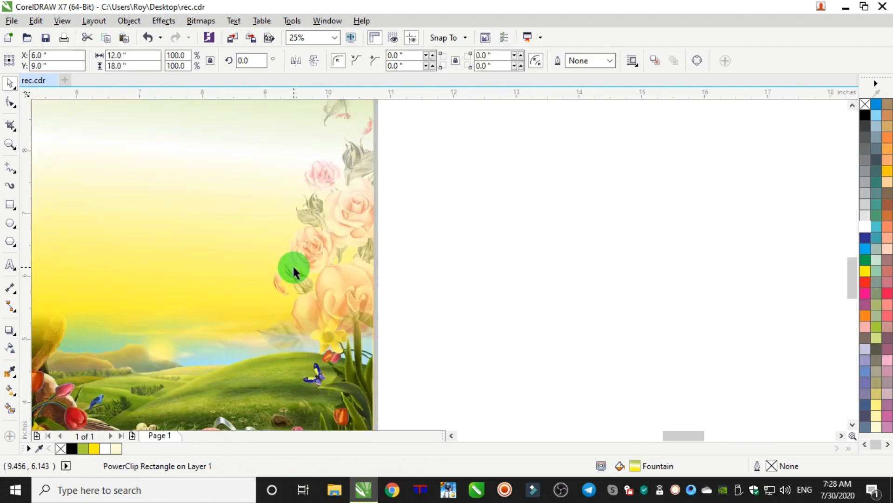
Step: Reopen the PowerClip contents, move the lower bouquet slightly left, and reduce it to about 5.8 × 8.7 inches
ctrl+click(318, 276)
scroll(321, 154, down, 2)
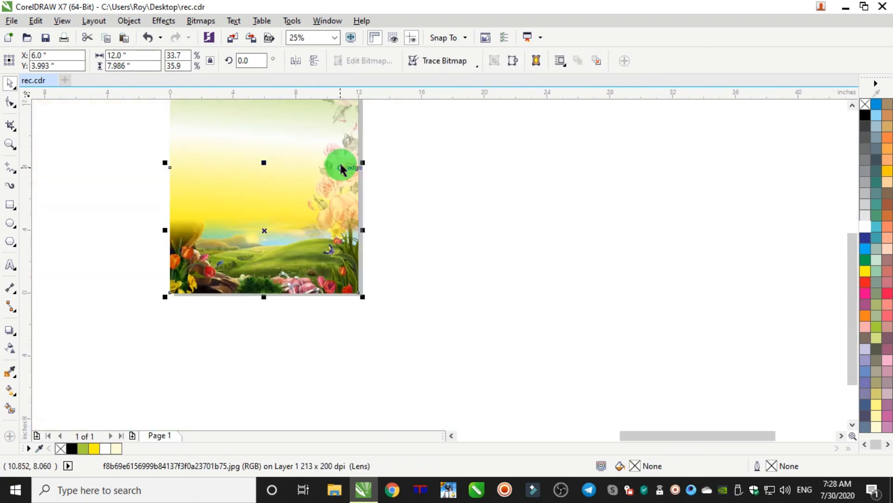
click(314, 136)
ctrl+click(298, 138)
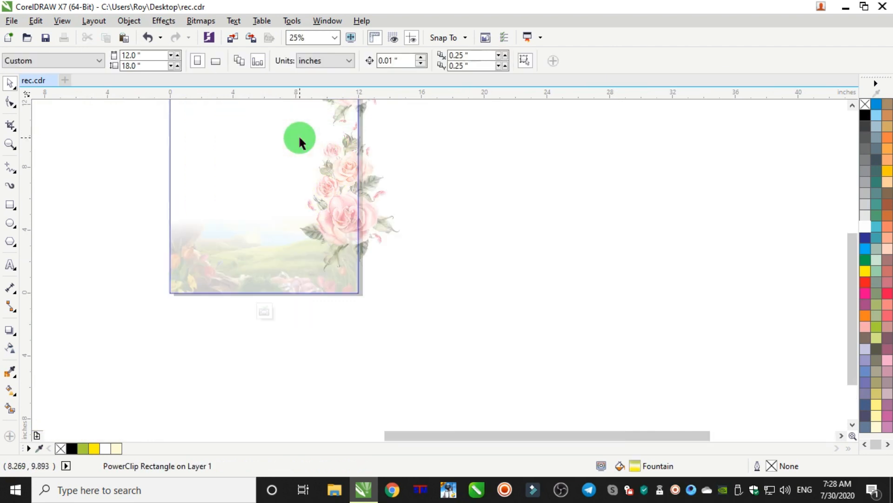
drag(376, 205, 366, 205)
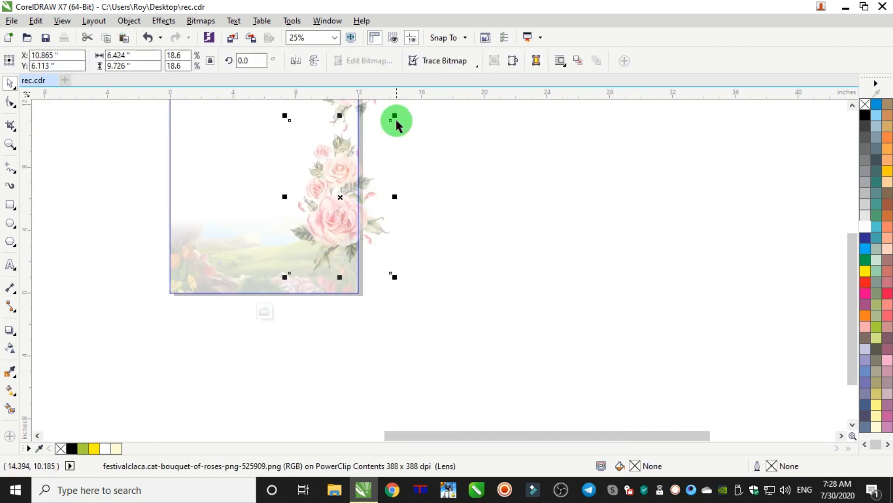
drag(395, 116, 385, 131)
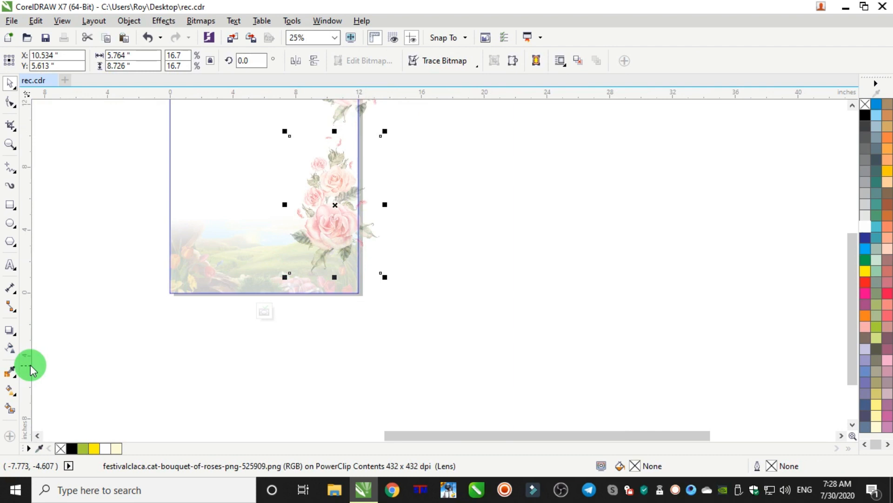
Step: Lower the lower rose bouquet's uniform transparency to 33
click(11, 351)
drag(323, 291, 318, 290)
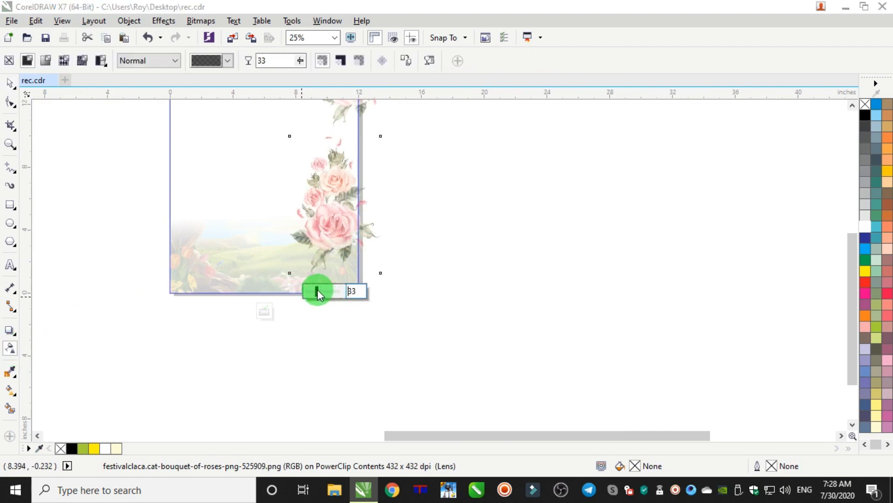
Step: Shift the lower rose bouquet slightly right toward the page edge and finish editing the PowerClip contents
click(10, 82)
drag(334, 205, 355, 209)
drag(339, 215, 344, 212)
ctrl+click(446, 204)
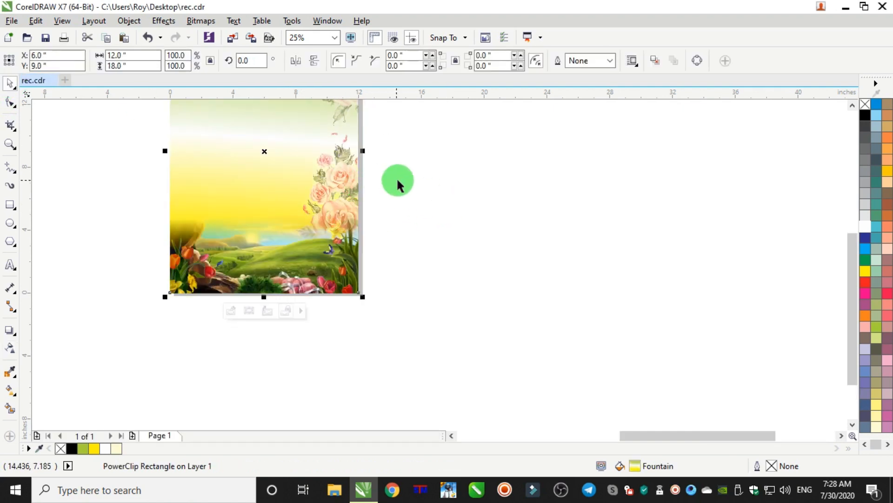
click(397, 181)
scroll(397, 180, down, 1)
scroll(373, 131, up, 2)
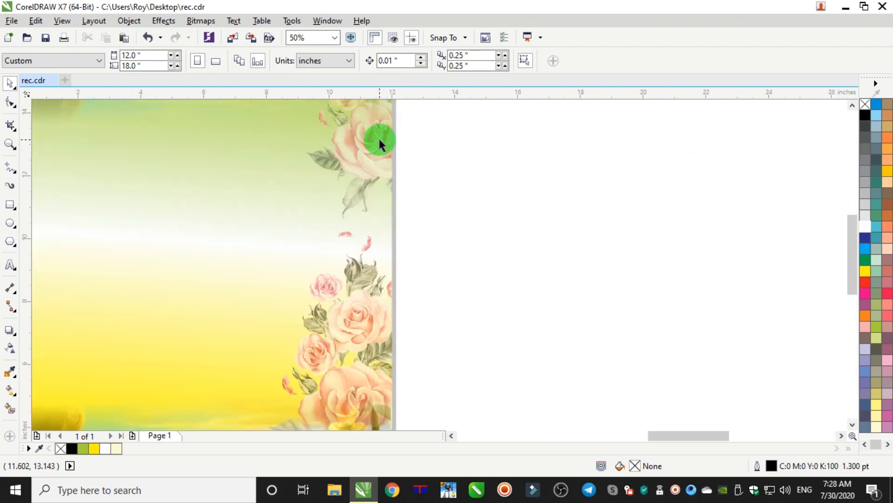
click(378, 140)
click(298, 206)
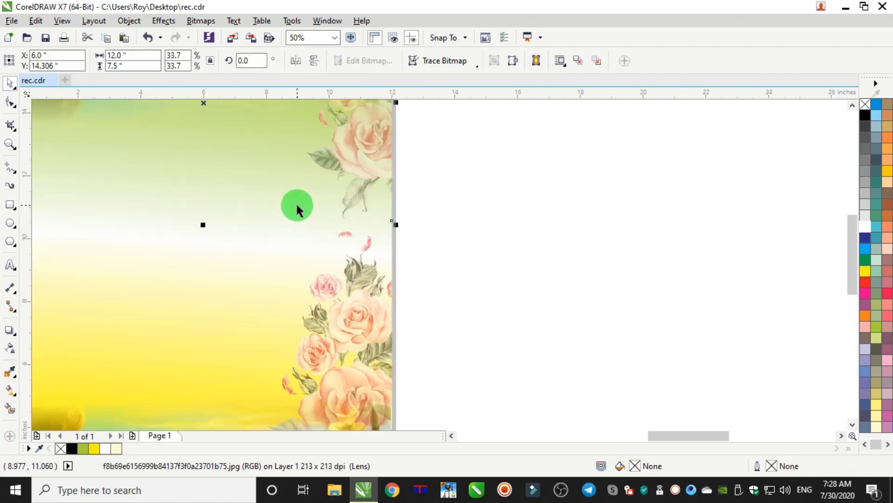
scroll(303, 200, down, 2)
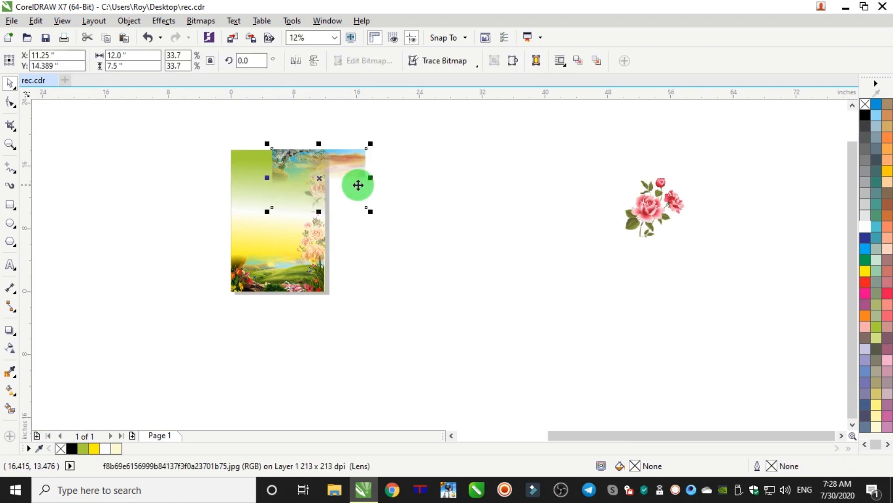
click(276, 209)
Step: Reopen the background rectangle's PowerClip contents and move the upper rose bouquet slightly down to about X 11.553, Y 13.842 inches
click(273, 217)
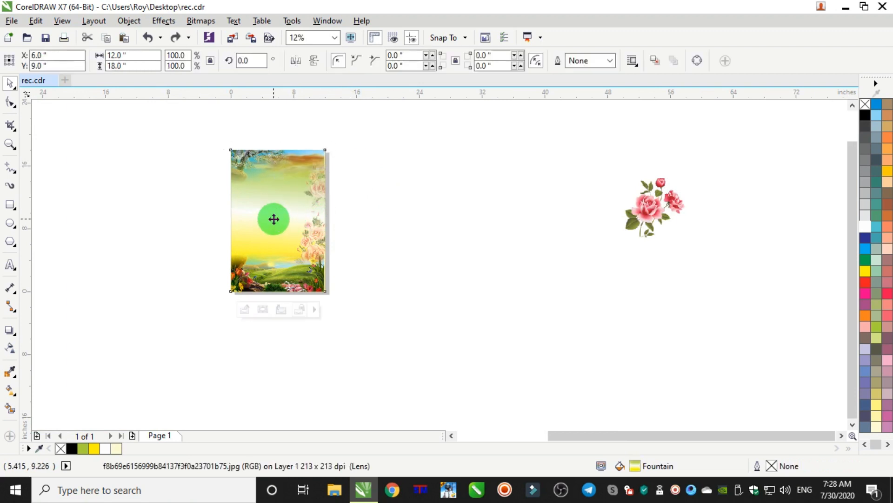
scroll(327, 184, up, 1)
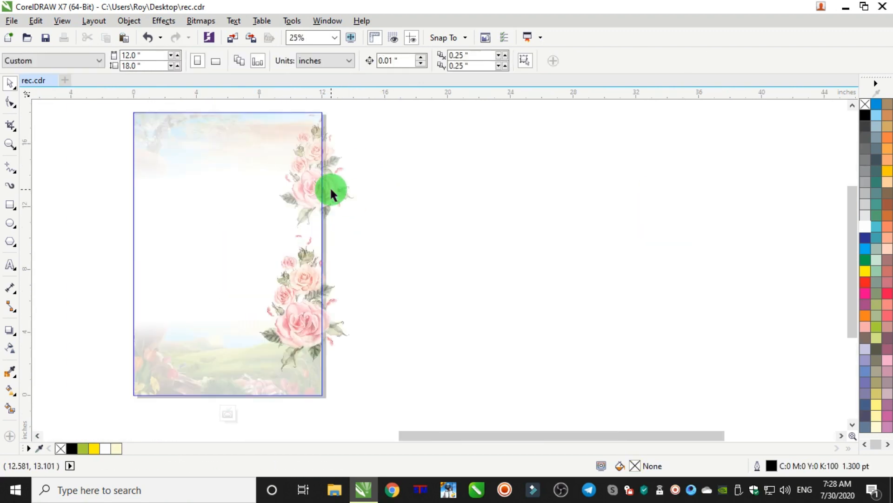
click(332, 192)
drag(332, 193, 331, 199)
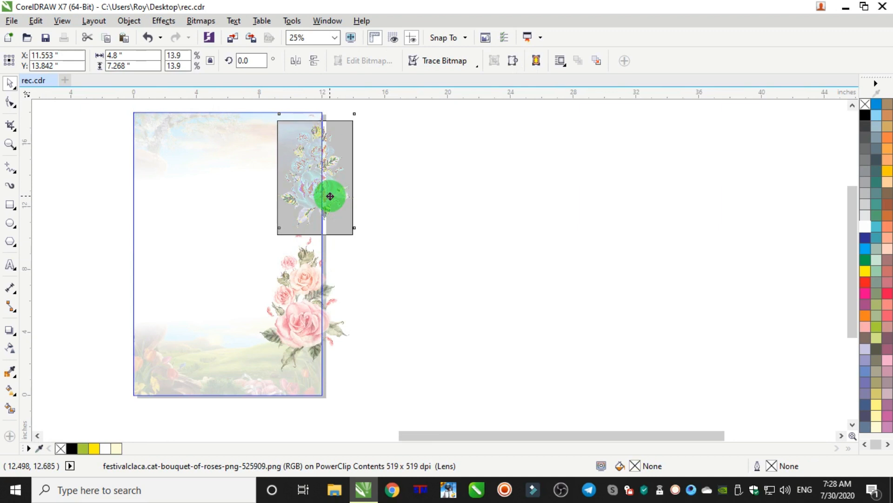
Step: Reduce the upper rose bouquet's uniform transparency slightly and finish editing the PowerClip contents
click(10, 348)
drag(305, 255, 299, 252)
click(10, 85)
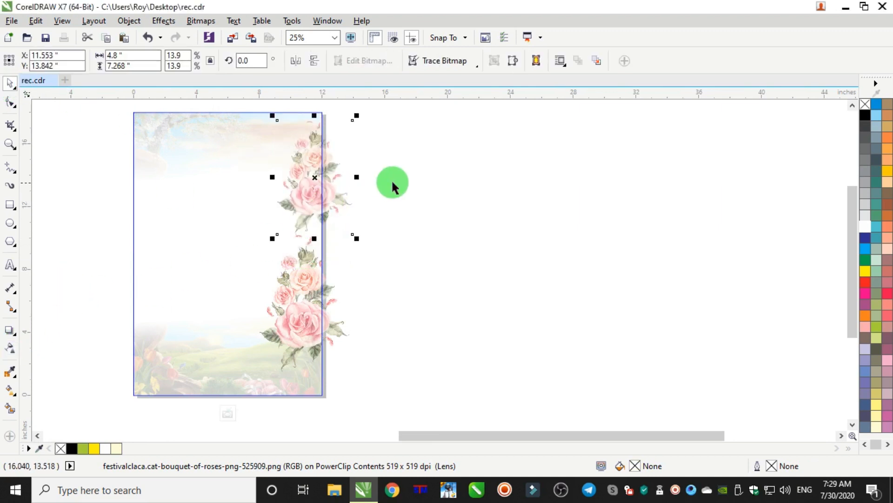
click(421, 174)
click(431, 165)
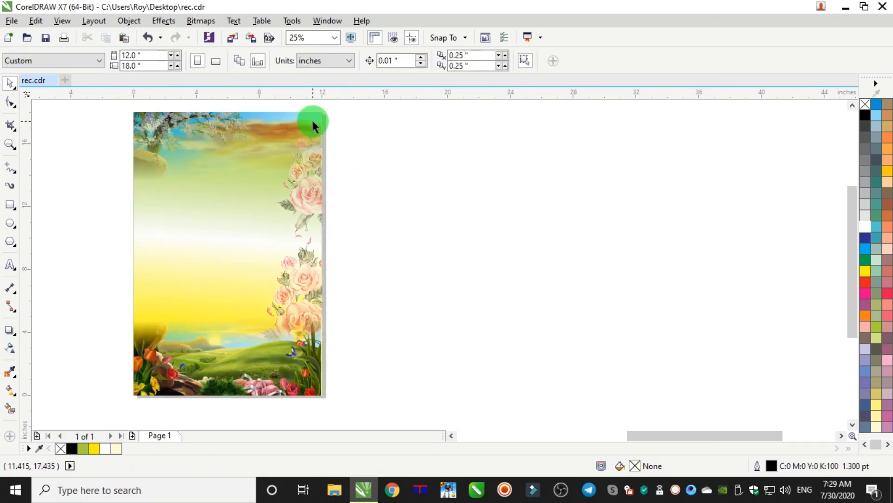
Step: Move the red rose spray beside the page's left edge and place it inside the background rectangle as PowerClip contents
scroll(313, 124, up, 1)
scroll(313, 121, down, 5)
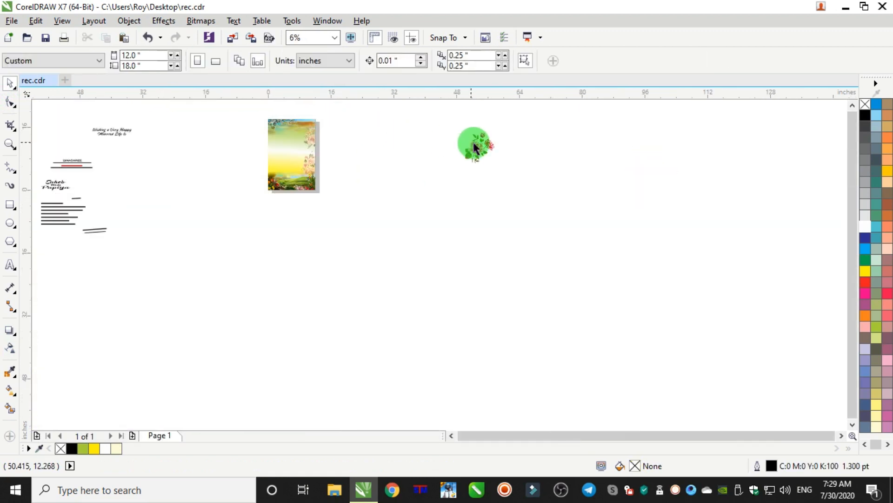
drag(475, 148, 294, 143)
scroll(290, 126, up, 2)
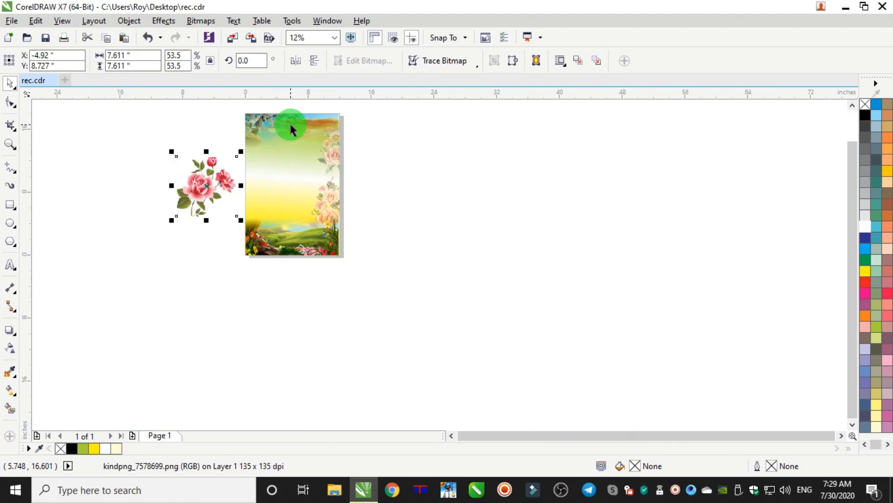
click(130, 24)
mouse_move(172, 136)
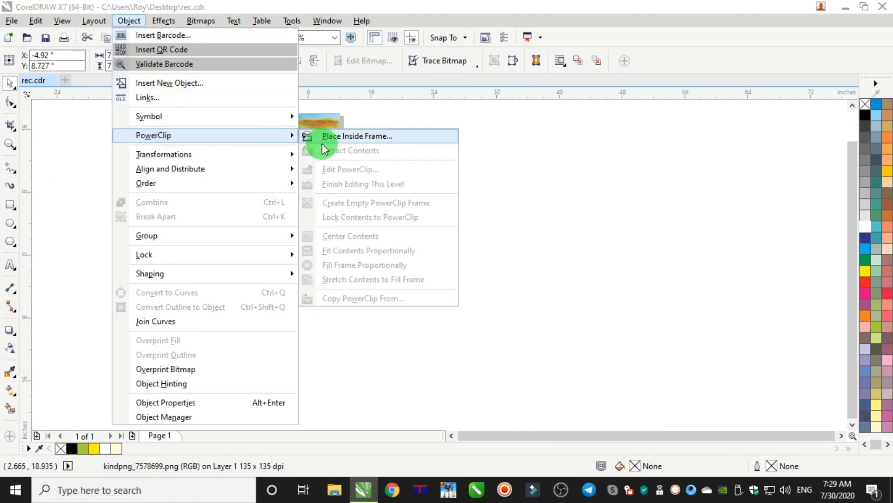
click(332, 141)
click(284, 180)
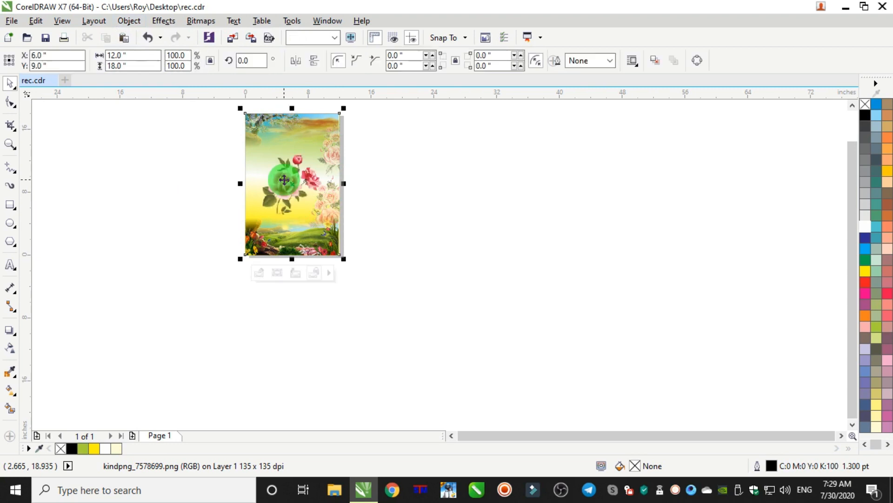
Step: Edit the PowerClip contents, mirror the red rose spray horizontally, and position it over the page's left edge at about X 0.125, Y 10.375 inches
ctrl+click(284, 180)
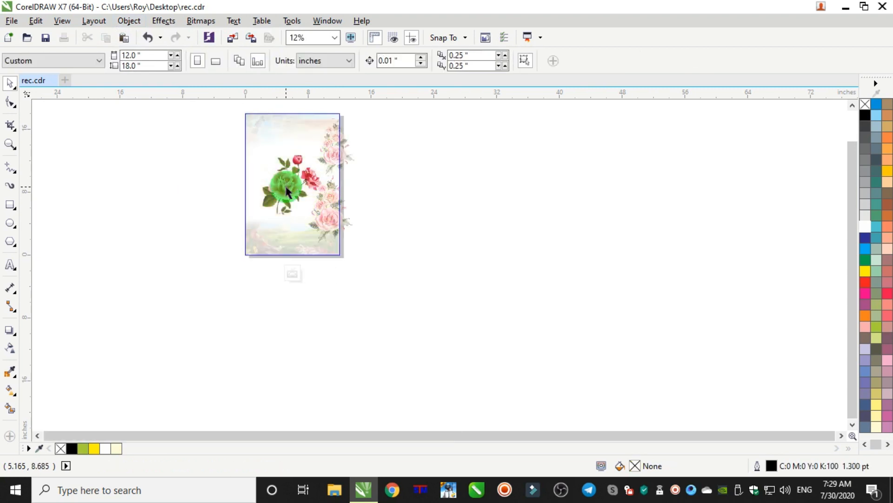
drag(285, 196, 230, 195)
scroll(228, 187, up, 1)
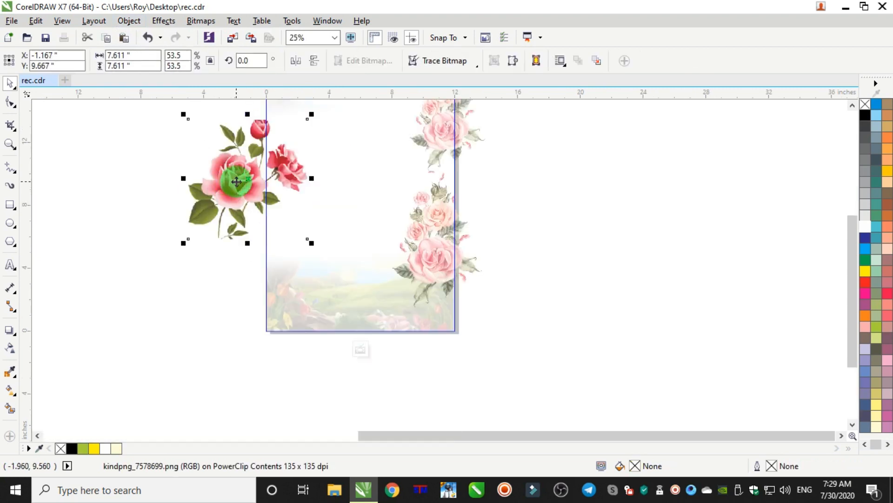
click(294, 67)
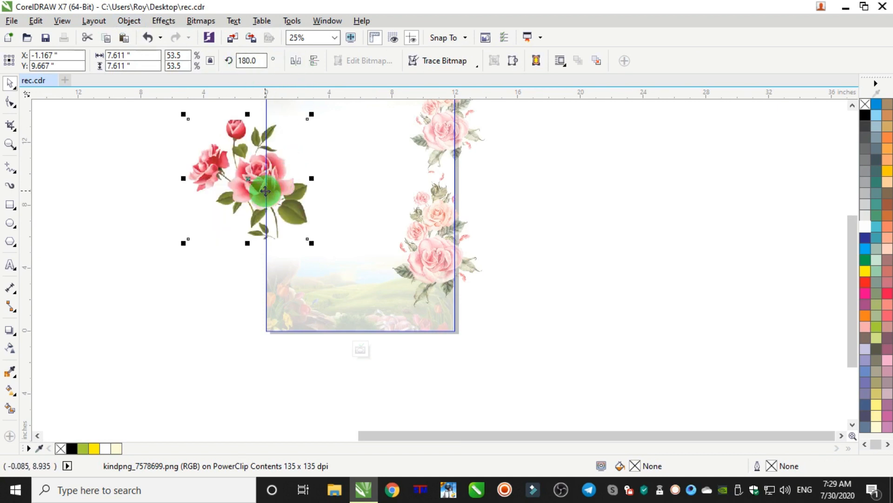
drag(265, 188, 288, 181)
Step: Rotate the red rose spray clockwise by about 30° and mirror it horizontally again
click(289, 184)
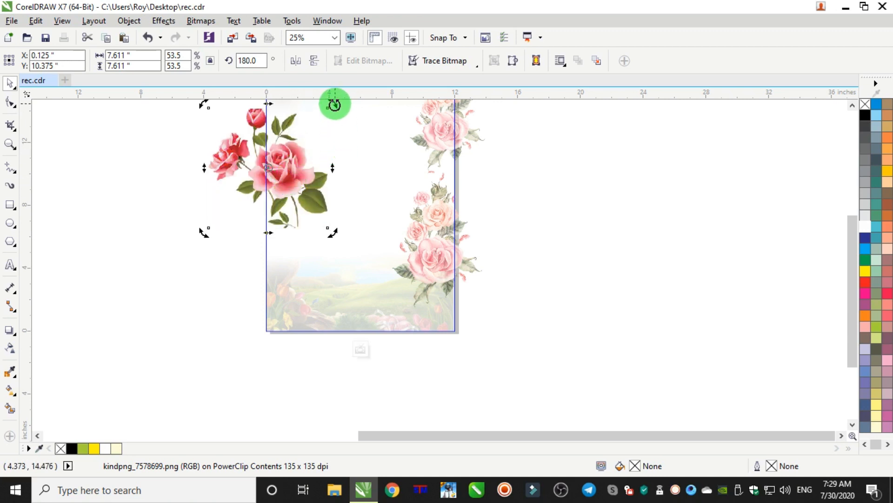
drag(334, 104, 355, 144)
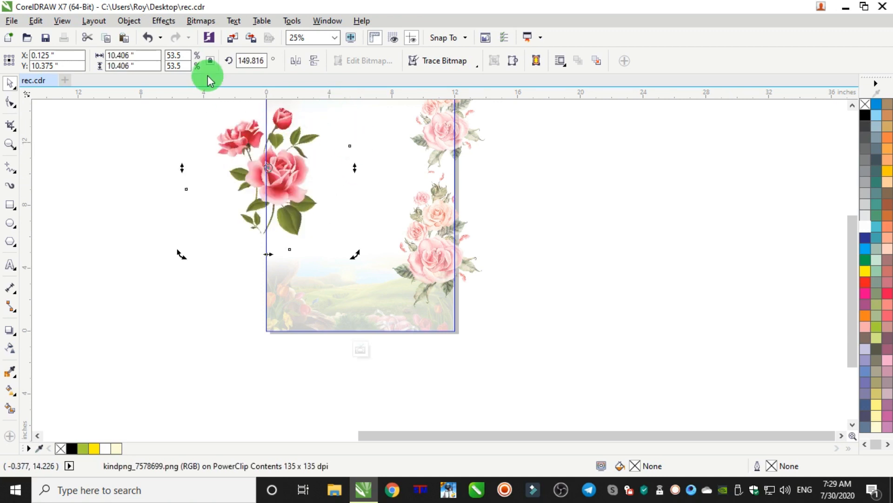
click(295, 61)
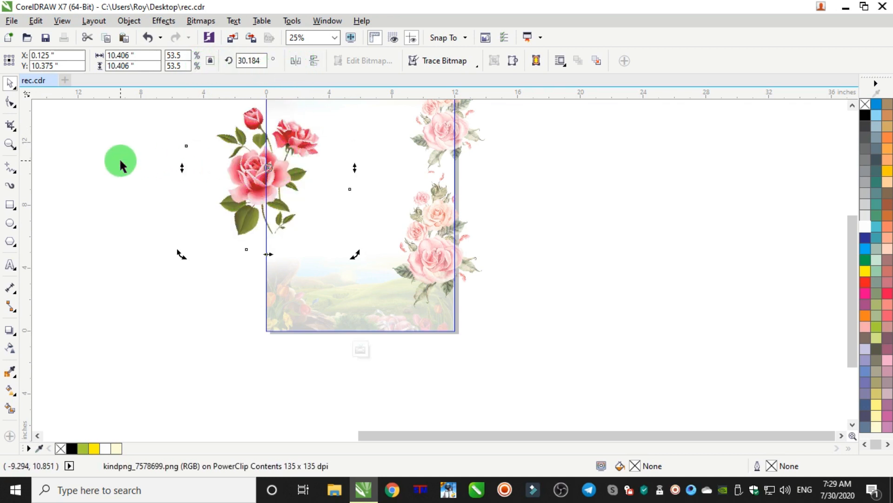
Step: Move the red rose spray up to about X 1.131, Y 12.113 inches and apply a uniform transparency to it
click(119, 159)
drag(258, 181, 278, 158)
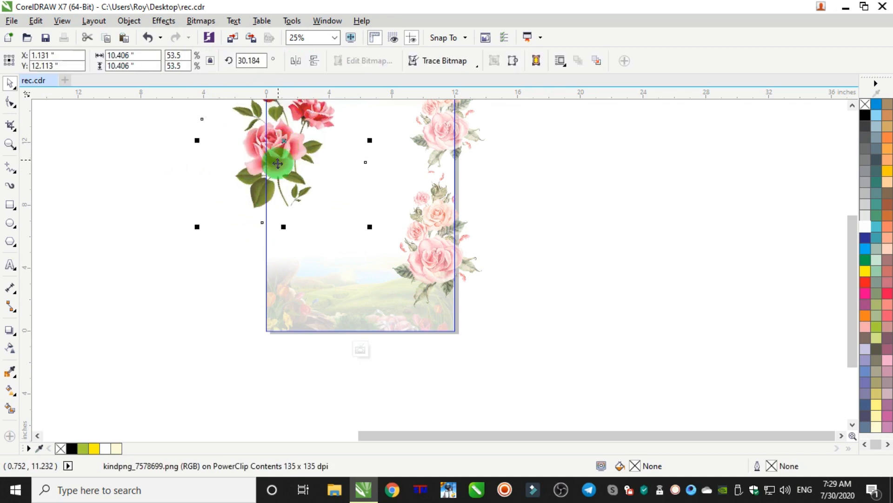
click(9, 348)
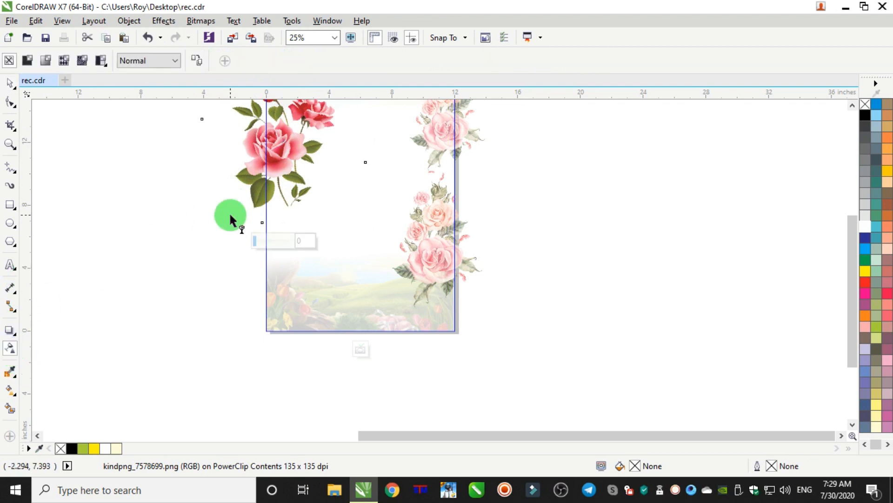
drag(258, 238, 269, 239)
click(10, 83)
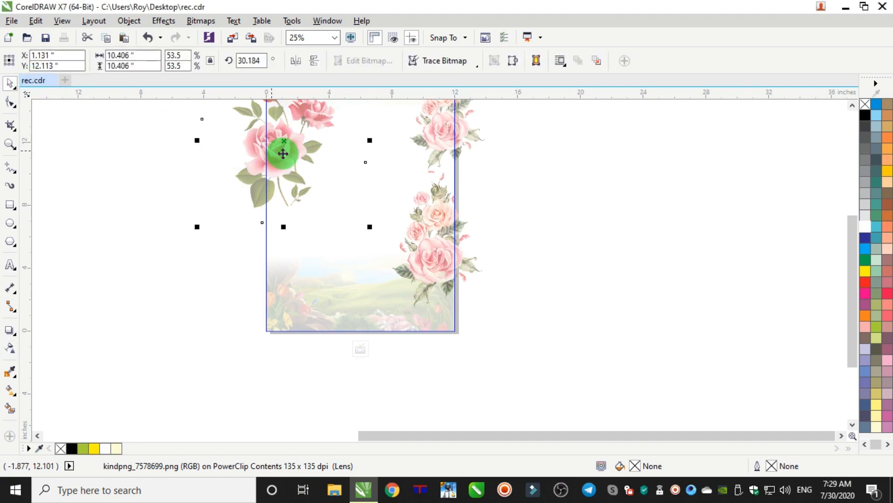
Step: Move the red rose spray higher along the left edge, set its rotation to about 16.5°, and finish editing the PowerClip contents
scroll(259, 205, down, 2)
scroll(281, 176, up, 2)
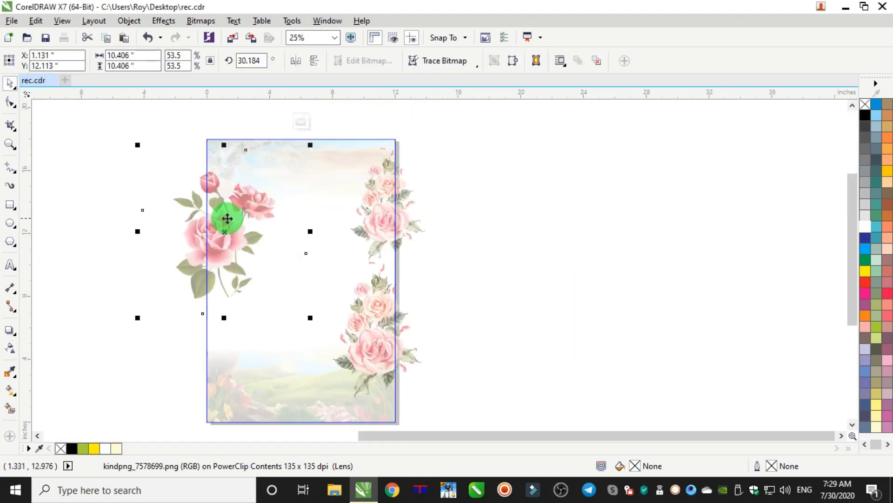
mouse_move(205, 235)
mouse_down()
mouse_move(207, 194)
mouse_move(214, 231)
mouse_up()
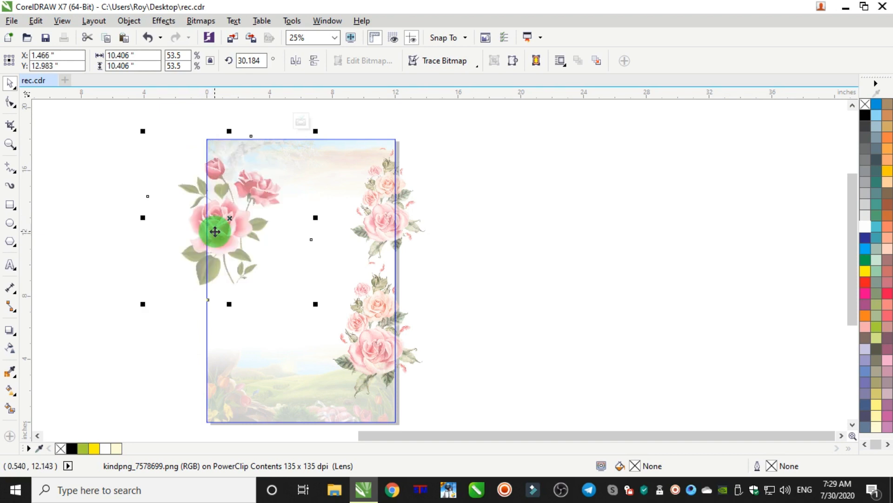
click(214, 231)
drag(316, 305, 279, 301)
click(241, 230)
click(238, 227)
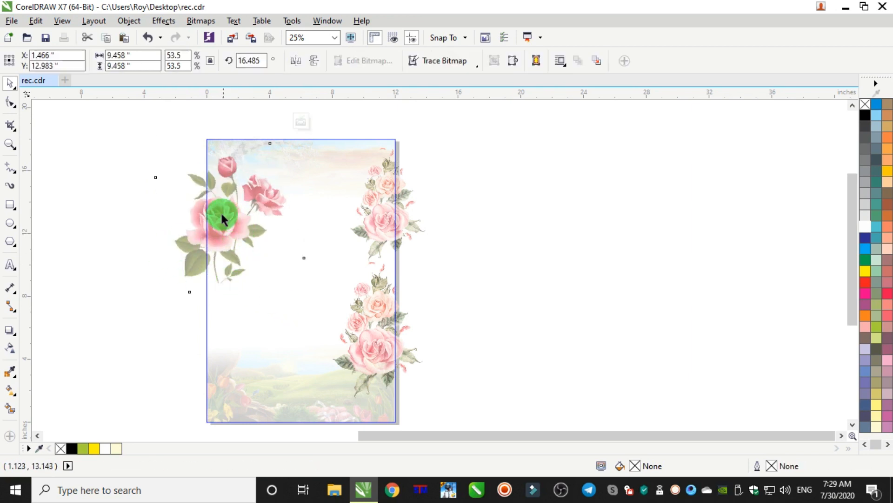
click(108, 214)
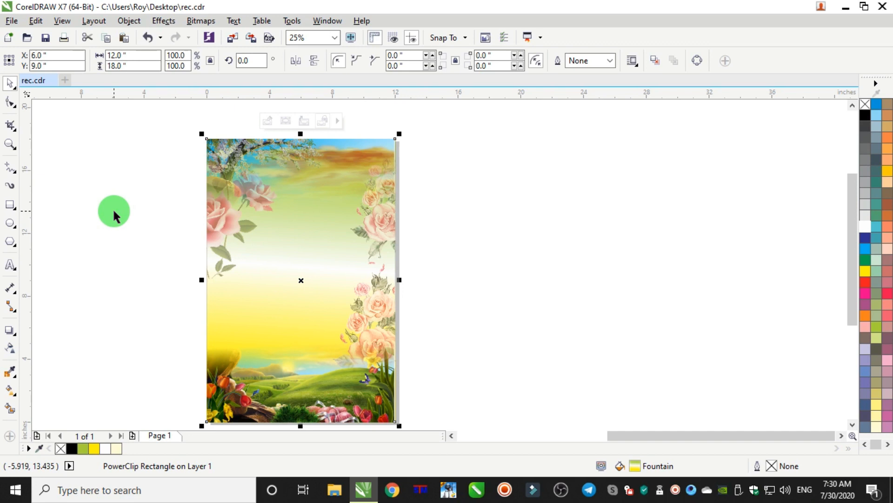
Step: Reopen the PowerClip contents, shift the red rose spray left to about X 0.123, Y 12.81 inches, and finish editing
click(213, 204)
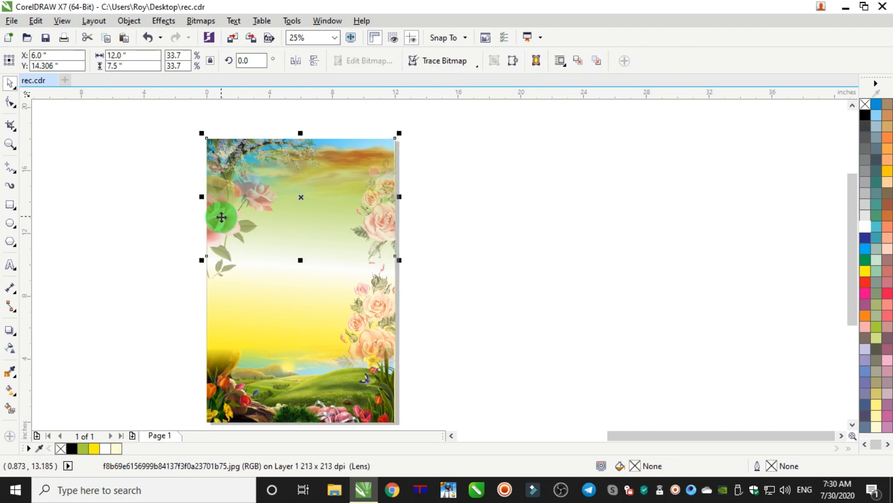
click(222, 217)
double_click(260, 269)
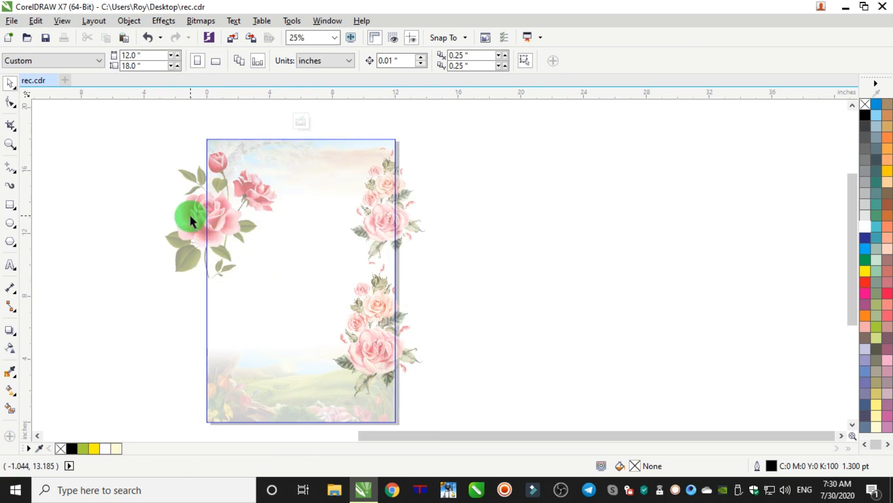
drag(191, 218, 180, 228)
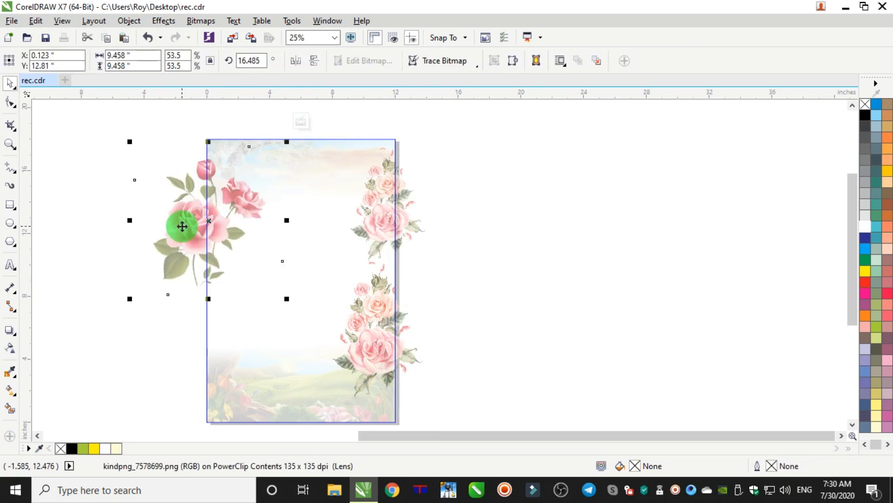
ctrl+click(532, 231)
click(523, 219)
scroll(523, 219, down, 2)
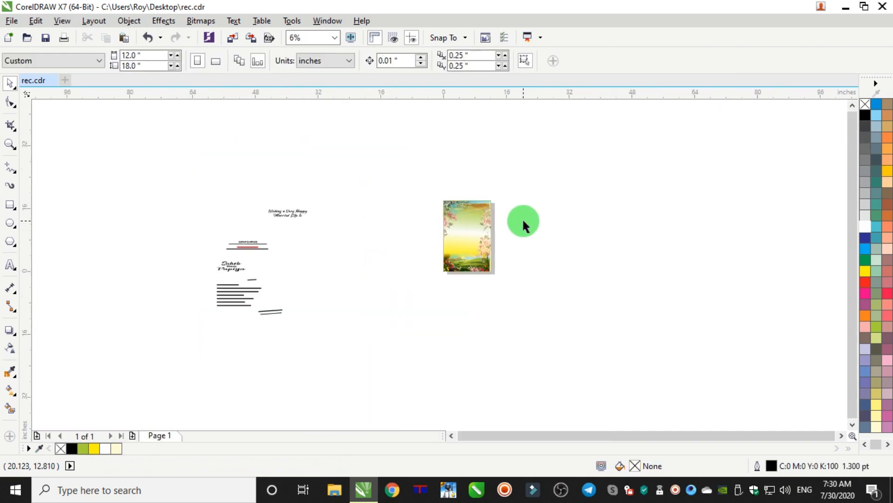
scroll(525, 220, up, 3)
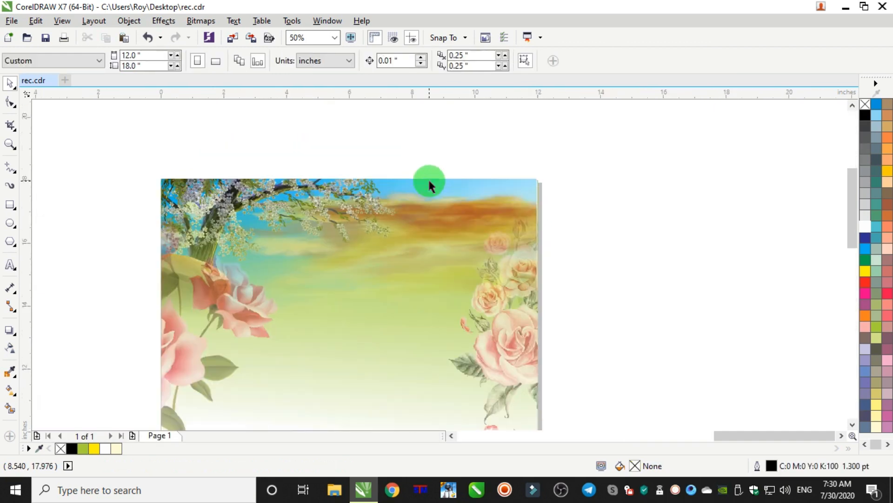
scroll(429, 186, down, 1)
click(429, 187)
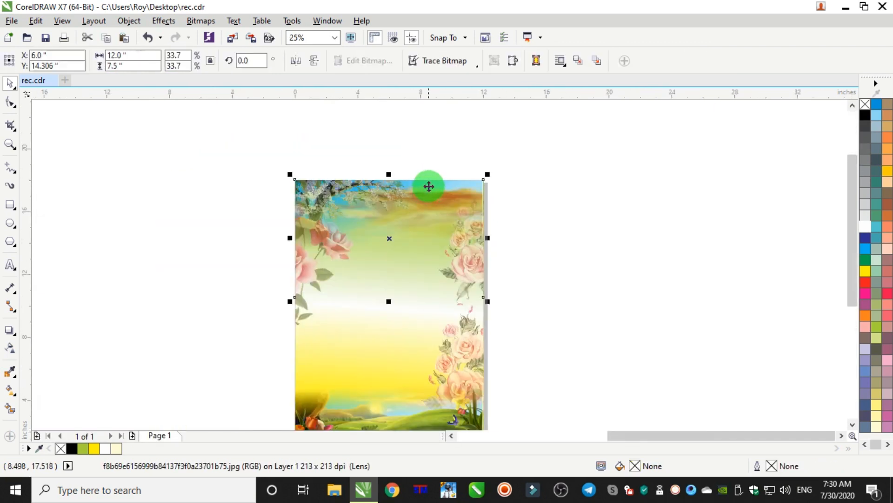
double_click(396, 315)
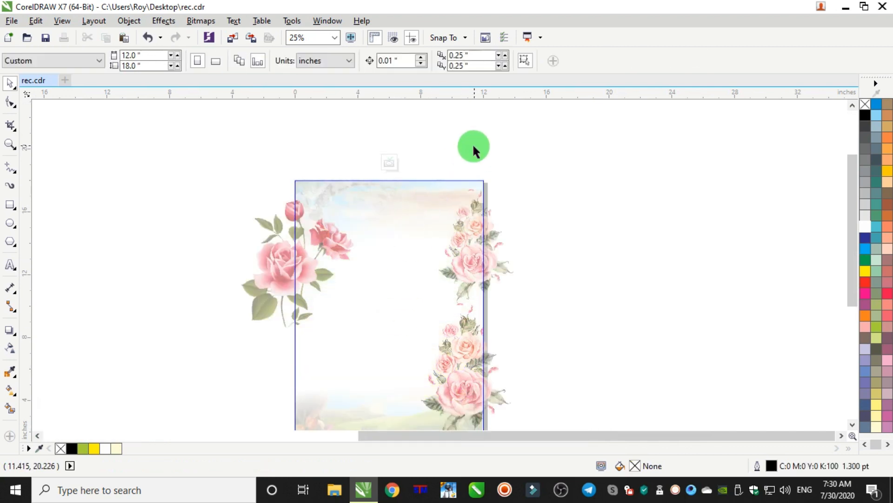
ctrl+click(571, 202)
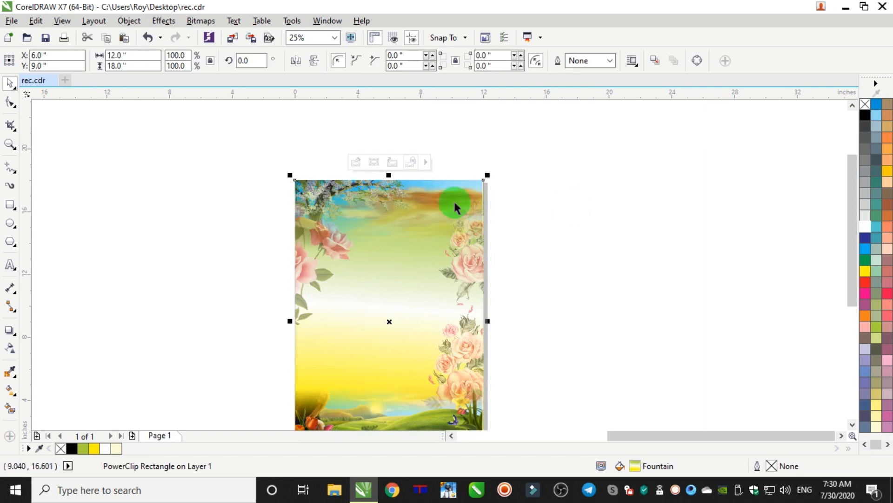
Step: Try moving the upper landscape image up and right off the page, and undo the move
click(623, 148)
drag(427, 189, 510, 148)
key(ctrl+z)
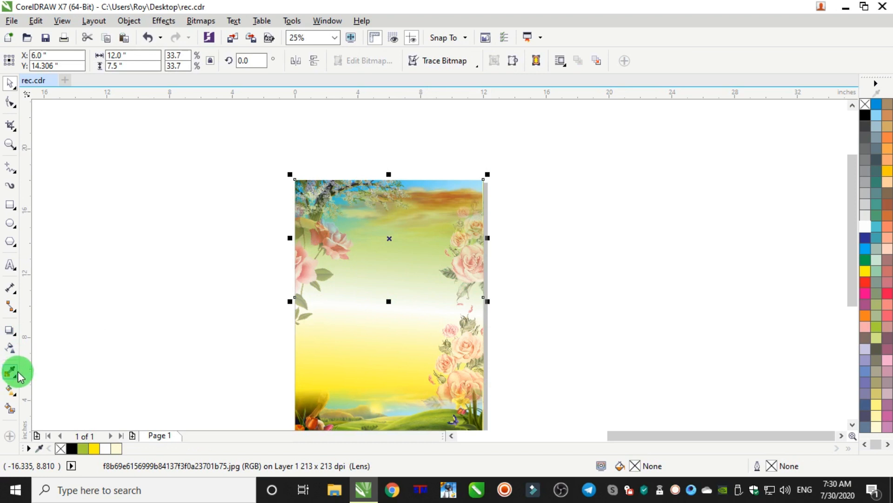
Step: Adjust the upper landscape image's vertical gradient transparency so its fade starts lower in the sky and ends farther down the page
click(10, 348)
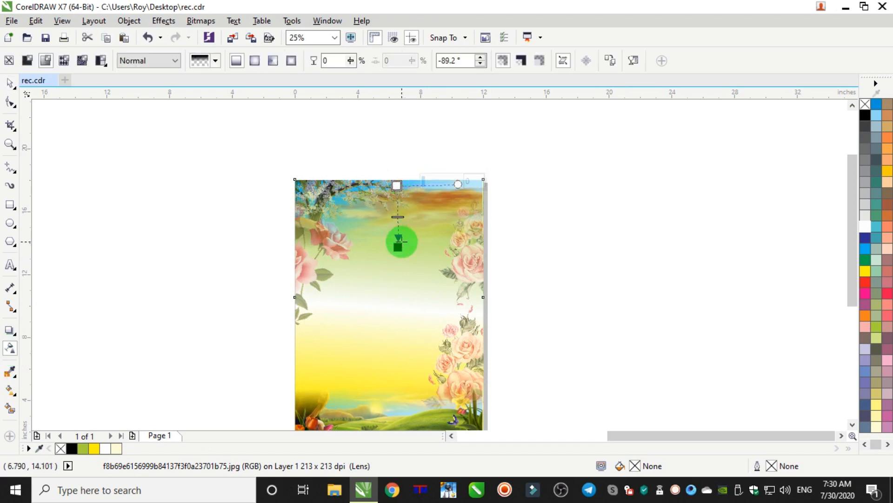
drag(397, 245, 396, 255)
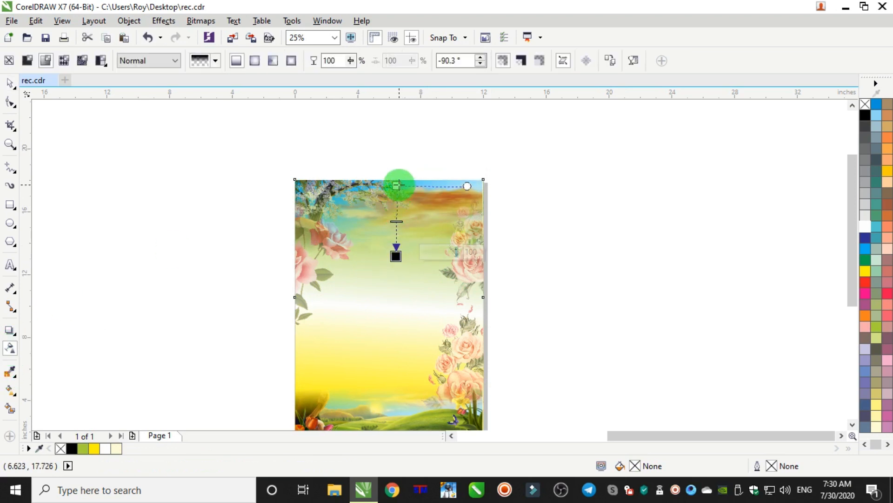
drag(397, 185, 396, 214)
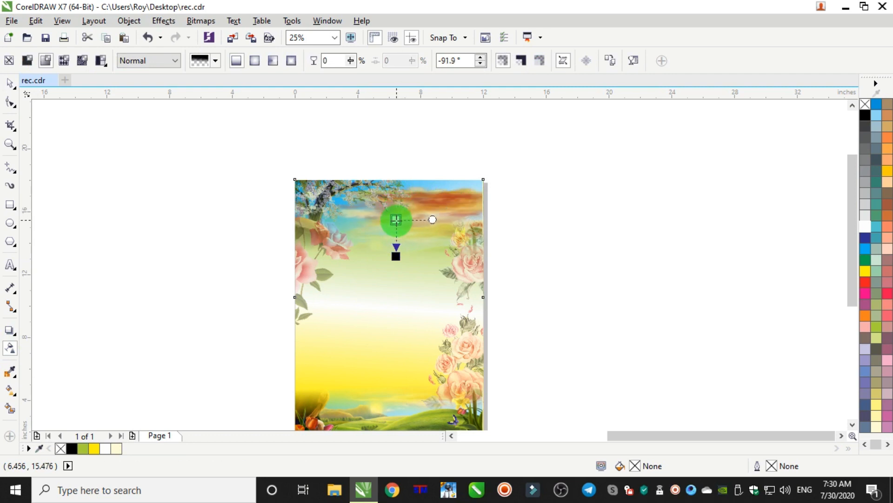
click(399, 254)
drag(396, 256, 395, 275)
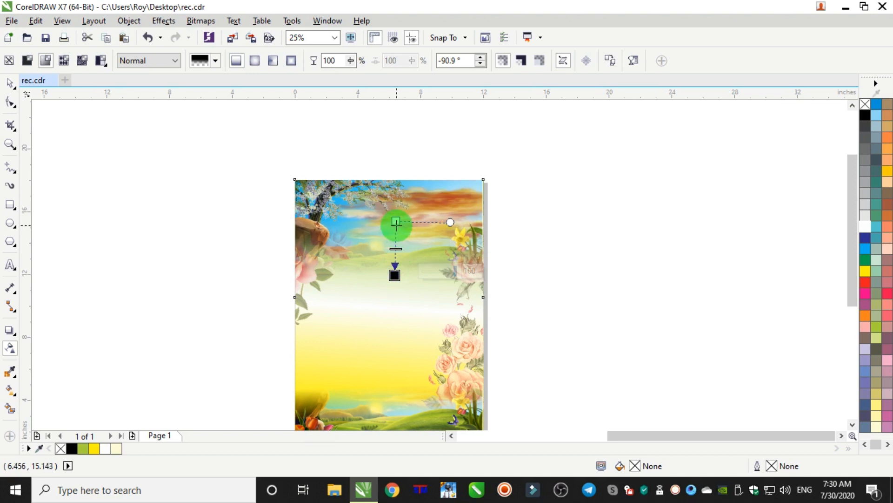
drag(395, 222, 396, 208)
drag(395, 275, 396, 265)
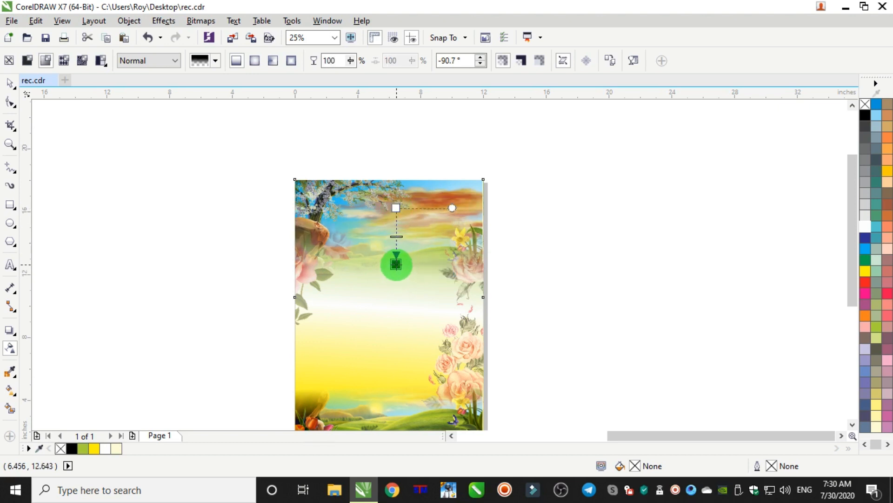
click(10, 82)
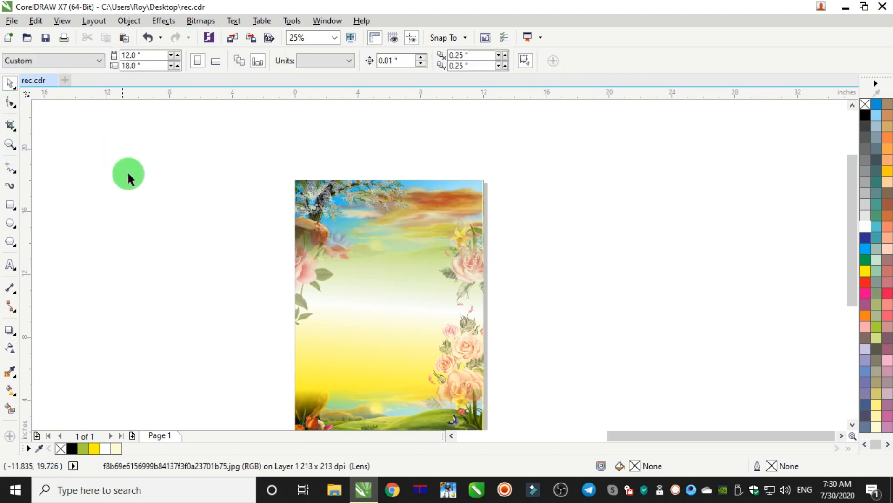
Step: Move the two-line wedding wish heading to the empty area right of the page, at about X 44.267, Y 25.449 inches
scroll(256, 240, down, 3)
scroll(256, 240, up, 2)
scroll(232, 234, down, 3)
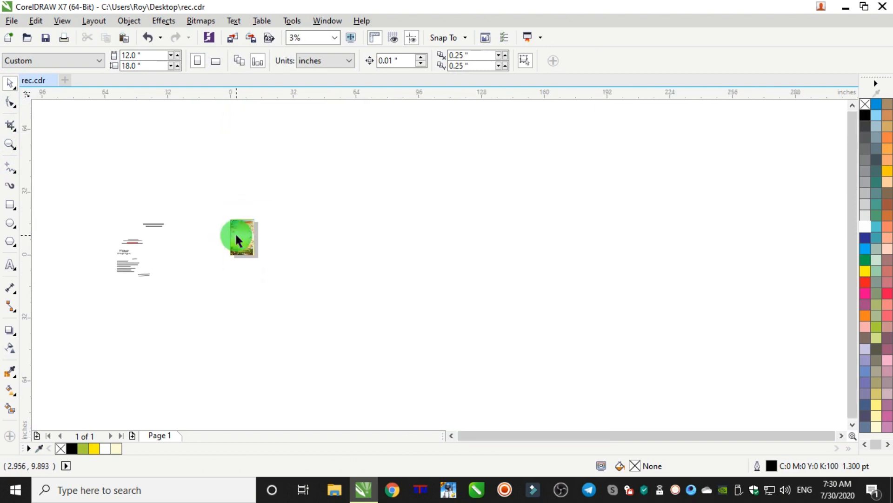
scroll(210, 233, up, 1)
drag(186, 166, 65, 239)
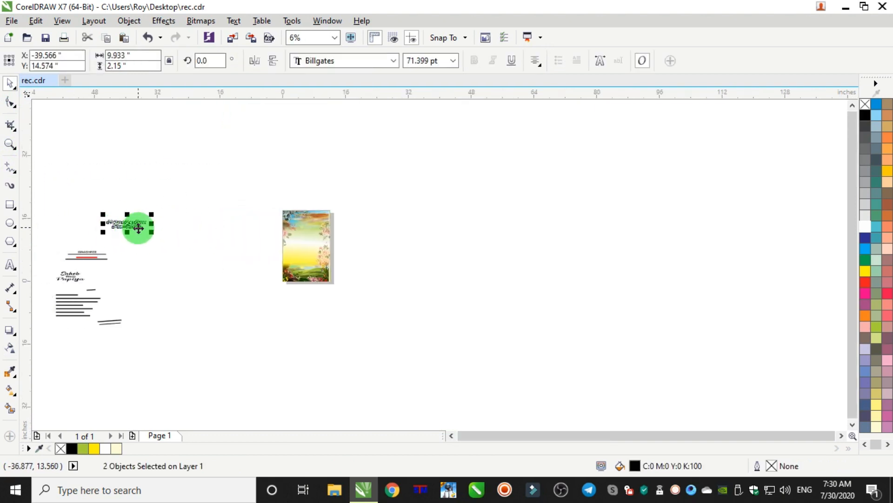
drag(136, 230, 466, 186)
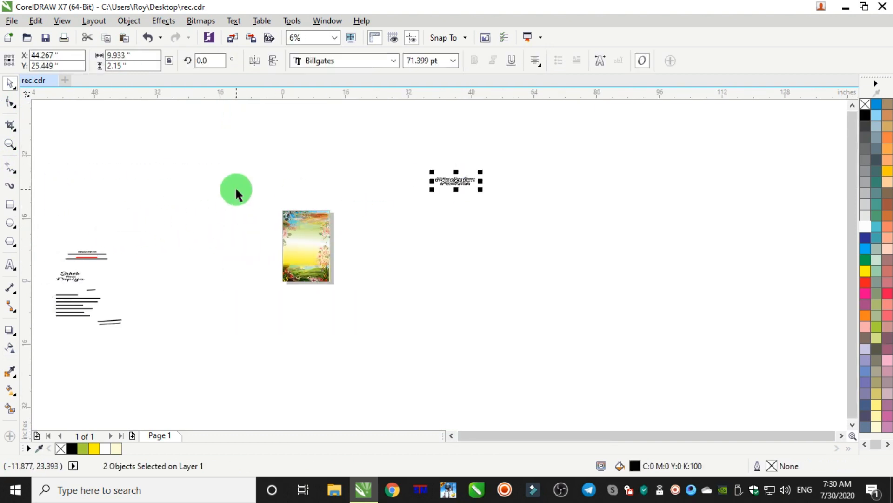
Step: Group the three background objects on the page and send the group to the back of the page
drag(369, 318, 369, 318)
scroll(319, 248, up, 2)
right_click(317, 185)
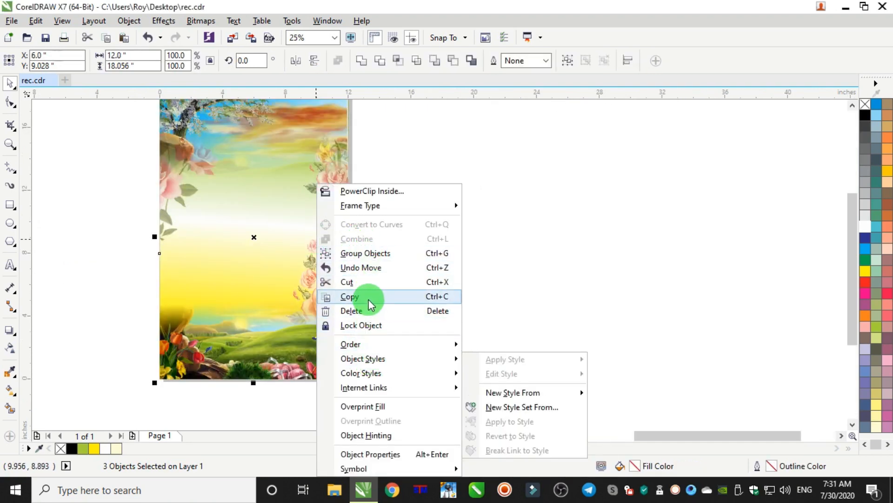
click(364, 254)
right_click(289, 187)
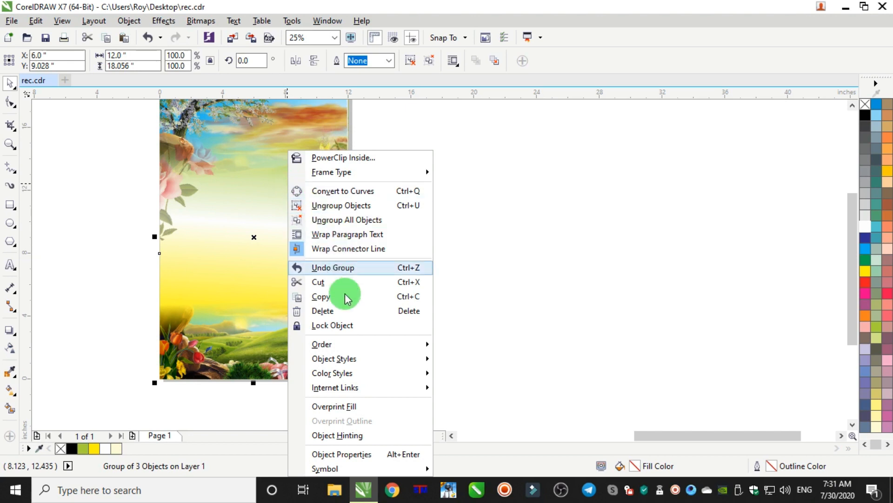
mouse_move(328, 343)
click(495, 356)
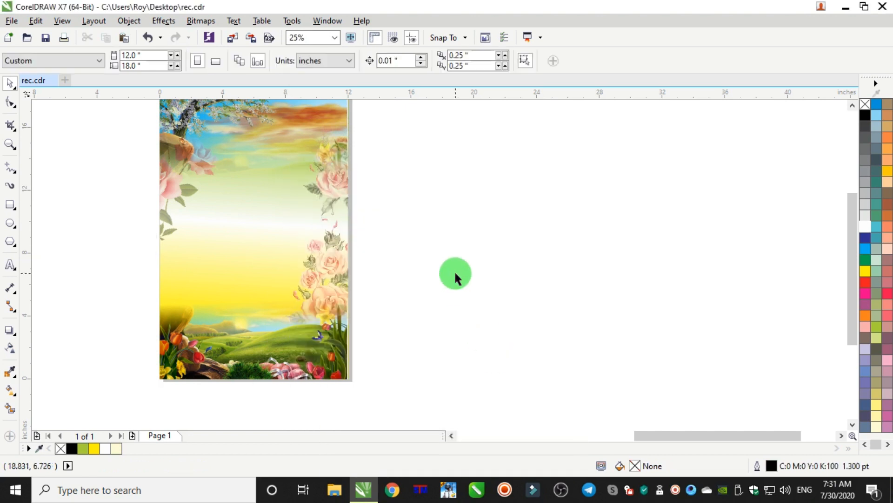
Step: Place the wedding wish heading across the page's upper area at about X 6.123, Y 16.333 inches
scroll(454, 270, down, 3)
drag(523, 216, 421, 206)
scroll(408, 234, up, 4)
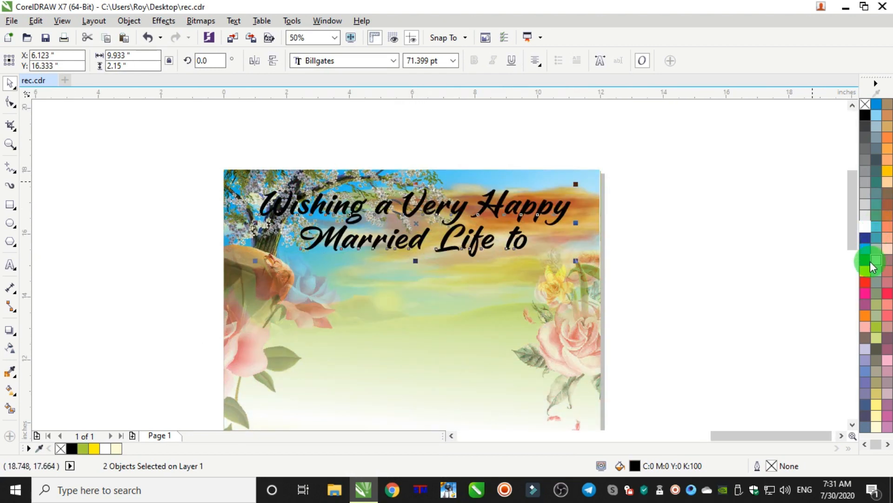
Step: Fill the heading with dark red C0 M100 Y100 K20 and nudge it to about X 6.039, Y 16.52 inches
click(865, 281)
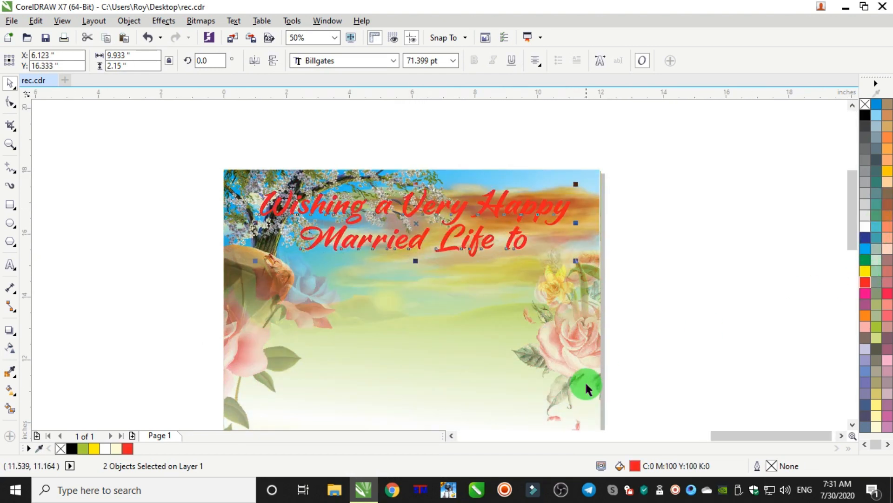
double_click(636, 466)
double_click(772, 193)
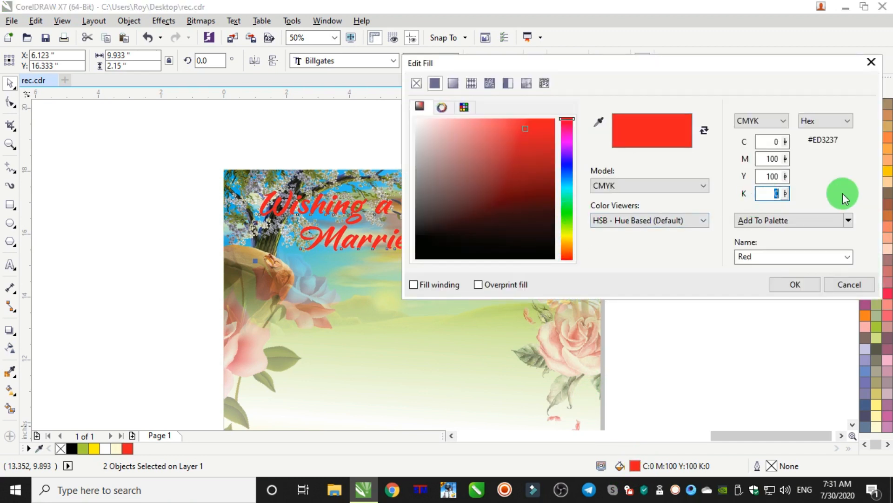
text(20)
key(Return)
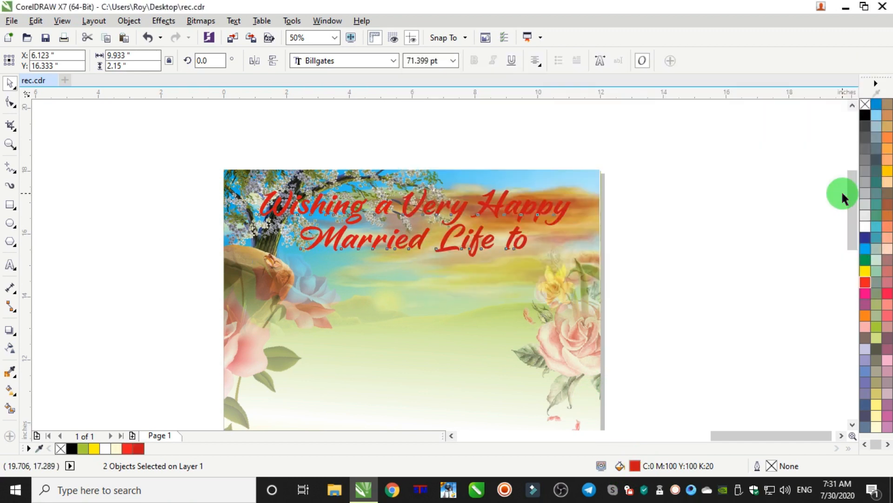
drag(512, 200, 513, 197)
Step: Copy the red heading, give the original a white fill and 10 pt white outline, and paste the red copy over it
right_click(514, 196)
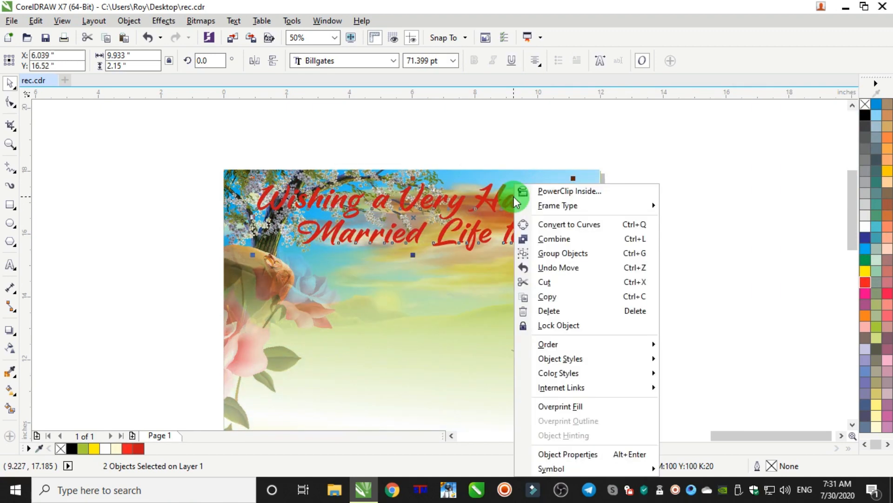
click(585, 297)
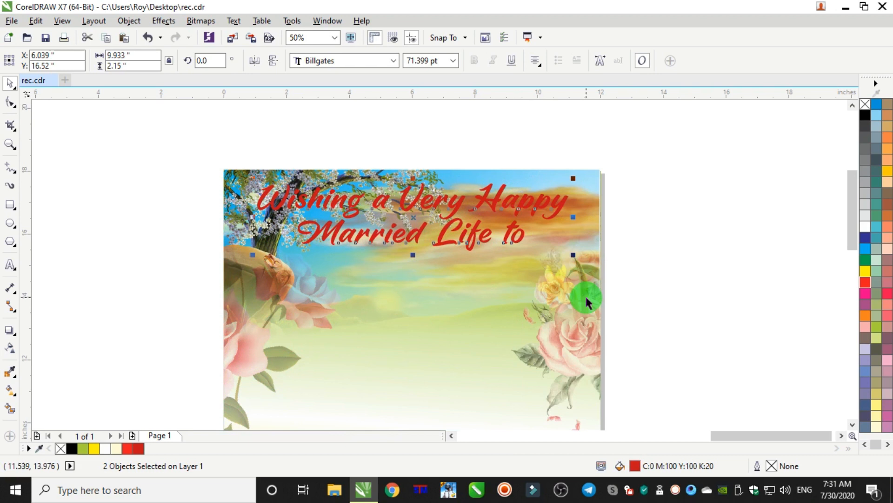
click(866, 227)
right_click(866, 227)
key(F12)
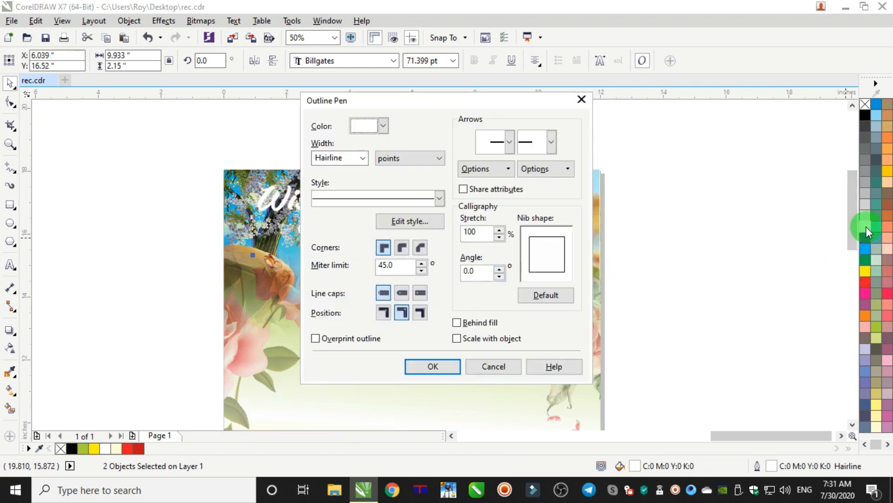
text(10)
key(Return)
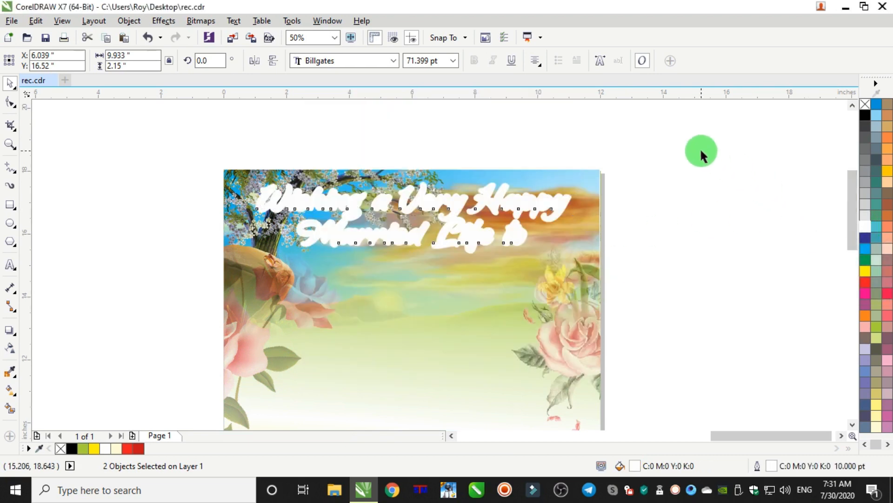
right_click(702, 153)
click(734, 236)
Step: Select both layers of the heading and stretch them horizontally on both sides to about 10.438 inches wide
drag(663, 138, 205, 282)
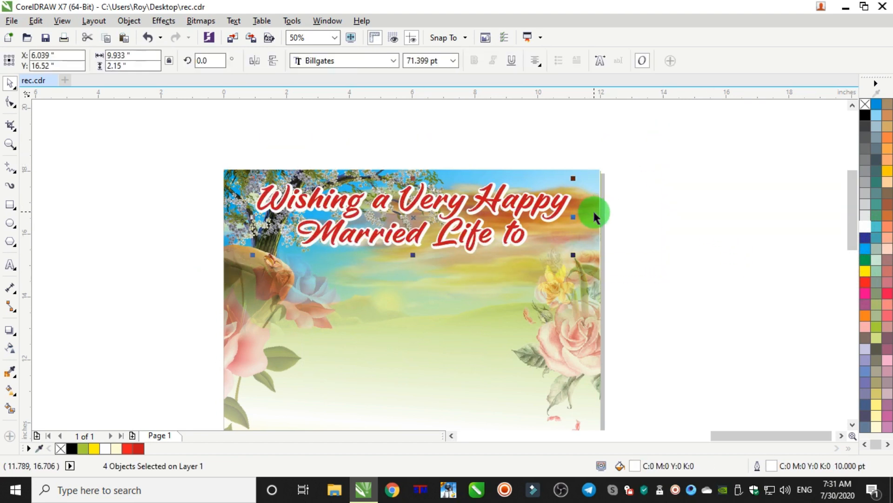
drag(575, 219, 581, 218)
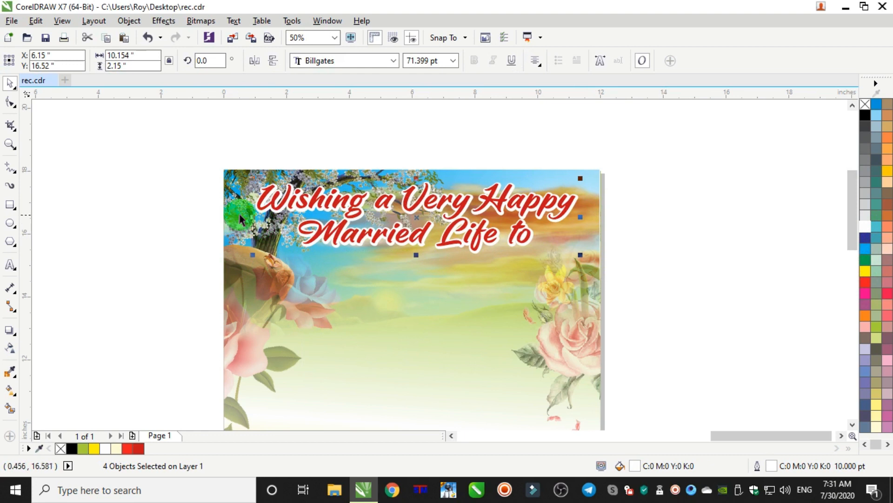
drag(251, 216, 243, 216)
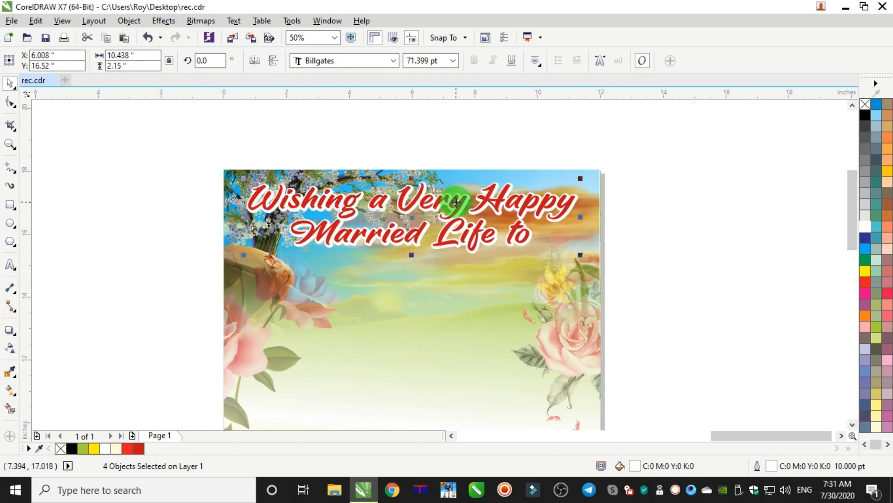
Step: Move the grouped couple's names text onto the page below the heading, at about X 6.316, Y 13.452 inches
scroll(456, 203, down, 3)
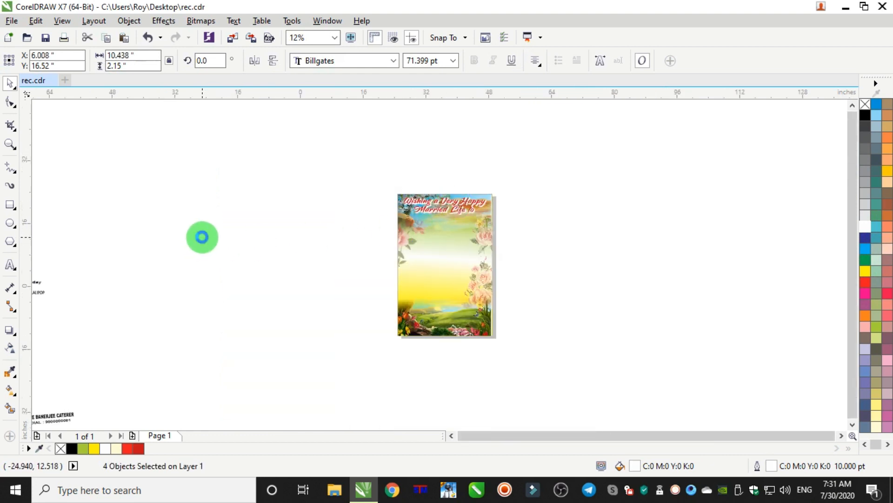
scroll(200, 237, down, 3)
scroll(144, 250, up, 3)
drag(193, 266, 192, 266)
drag(185, 290, 636, 202)
scroll(636, 202, up, 3)
scroll(594, 214, up, 2)
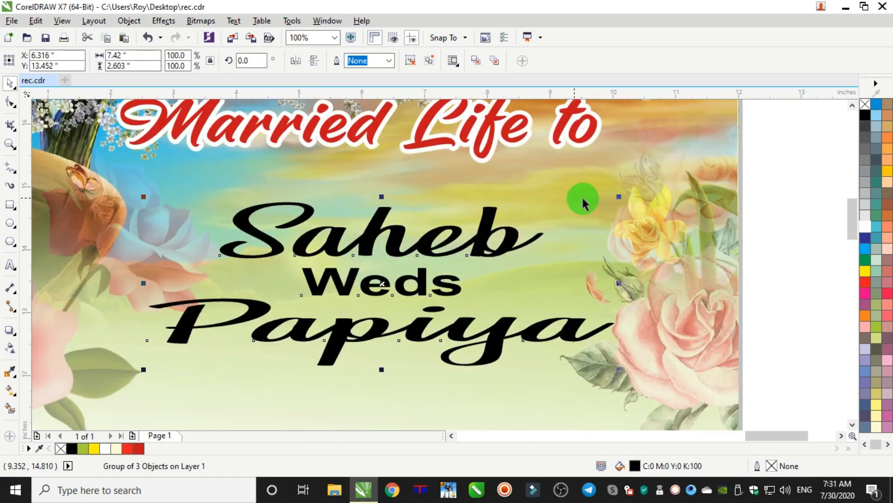
Step: Fill the couple's names group with dark red C0 M100 Y100 K20 and recolor only the word "Weds" blue
click(138, 448)
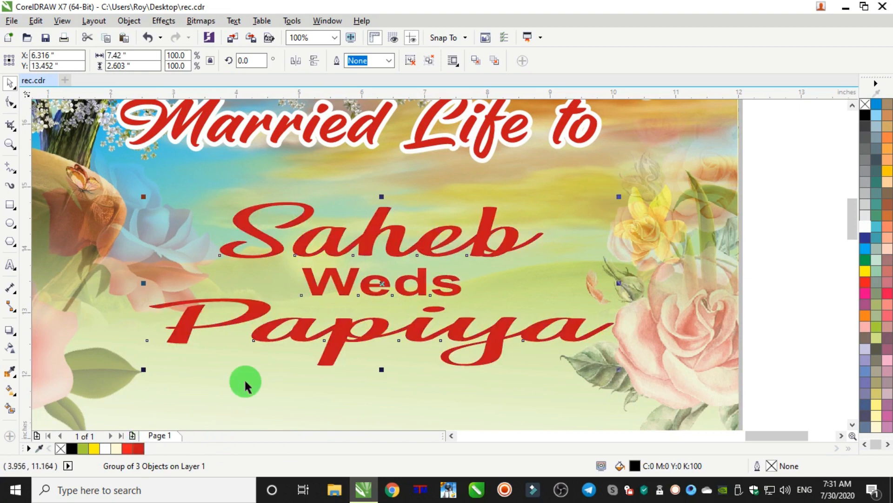
click(820, 197)
ctrl+click(449, 291)
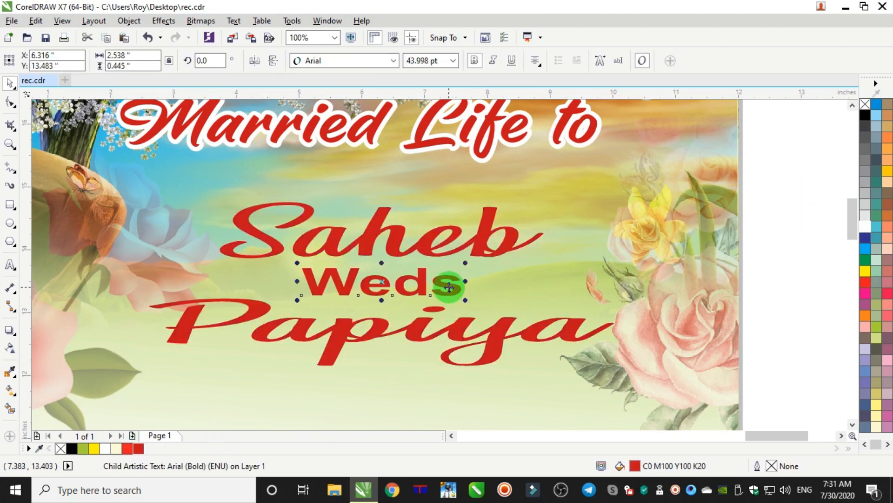
click(870, 238)
scroll(760, 244, down, 2)
Step: Move the couple's names group up and left to about X 5.953, Y 13.816 inches, centred under the heading
click(814, 211)
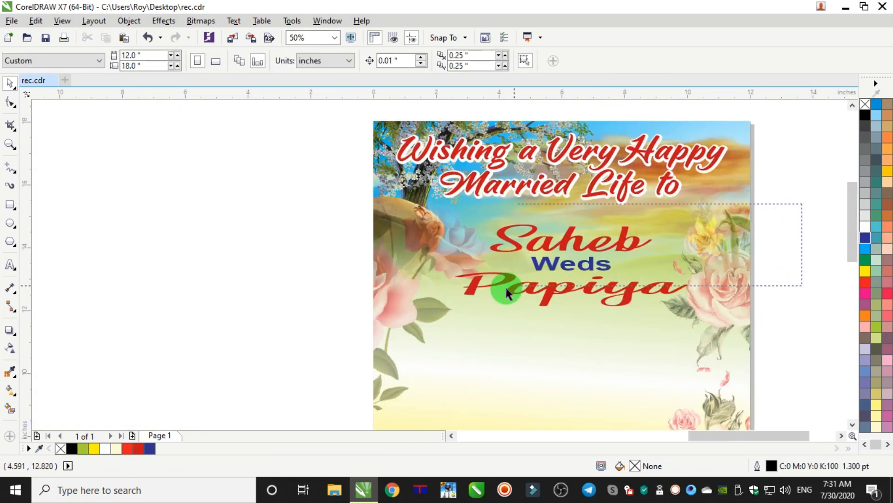
drag(539, 300, 559, 282)
shift+click(568, 189)
click(324, 248)
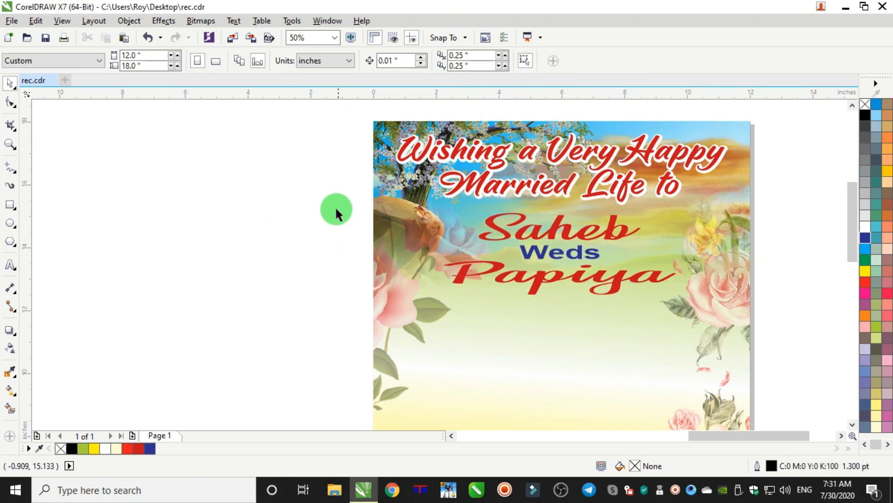
Step: Copy the couple's names group, give the original a yellow fill and 10 pt yellow outline, and paste the copy over it
mouse_move(303, 195)
mouse_down()
mouse_move(638, 299)
mouse_move(707, 309)
mouse_up()
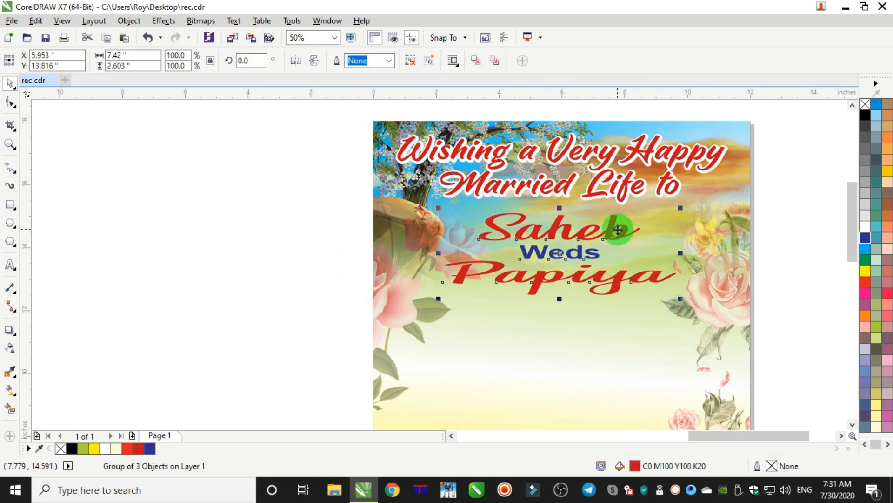
right_click(619, 225)
click(660, 301)
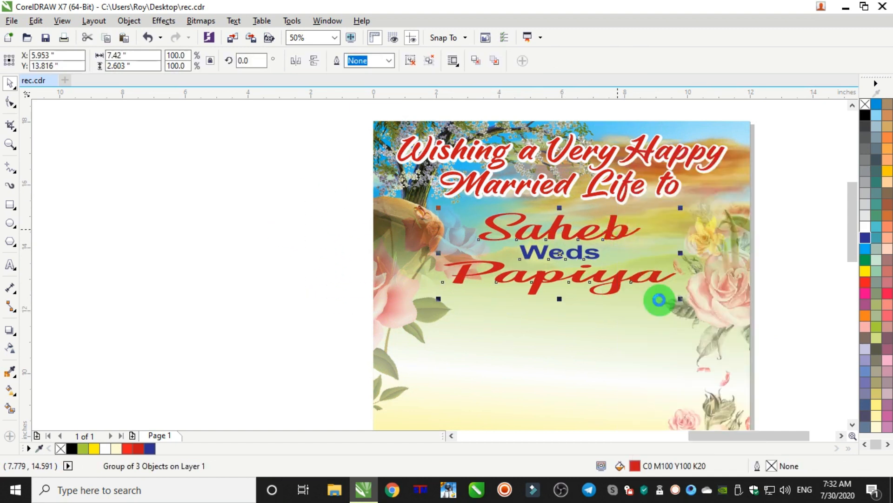
click(868, 269)
right_click(868, 268)
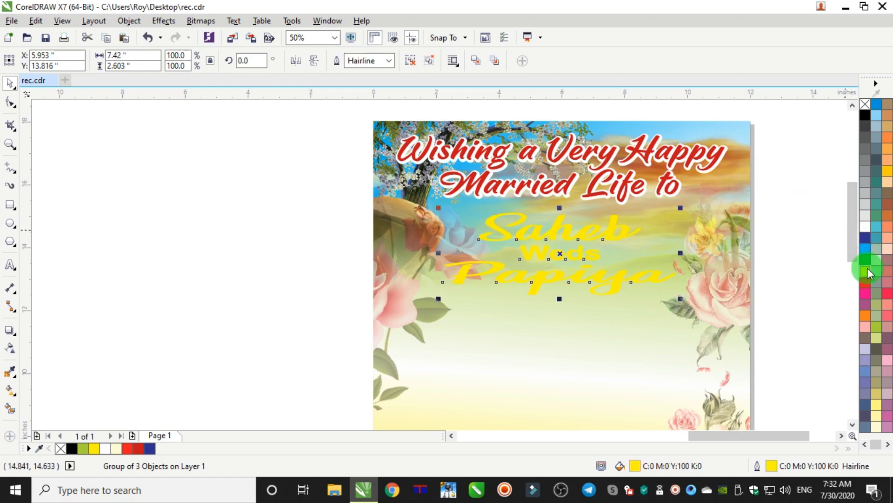
key(F12)
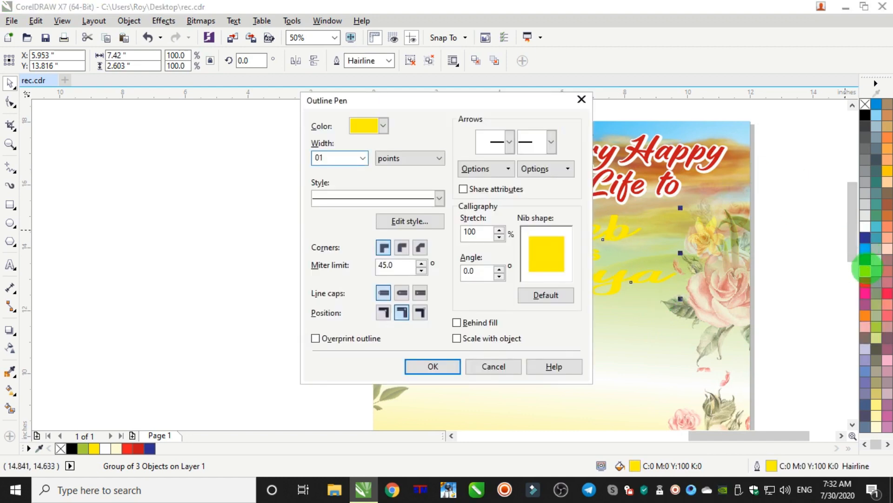
text(10)
key(Return)
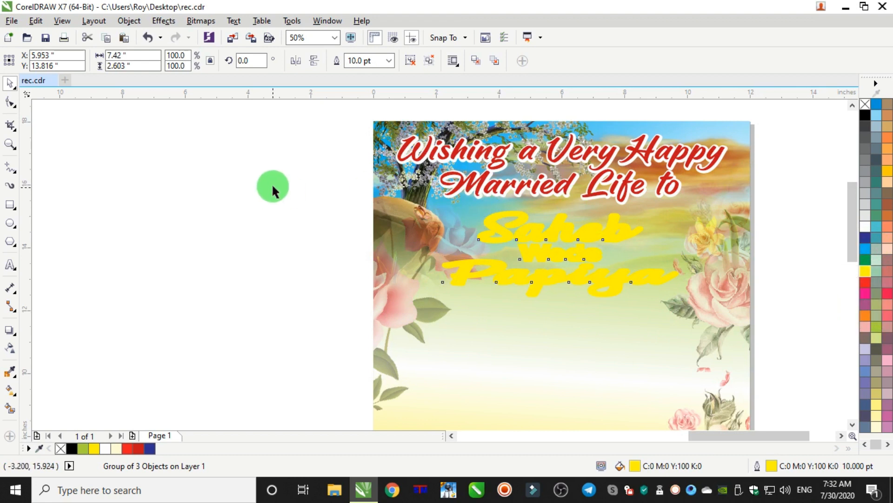
right_click(255, 163)
click(291, 246)
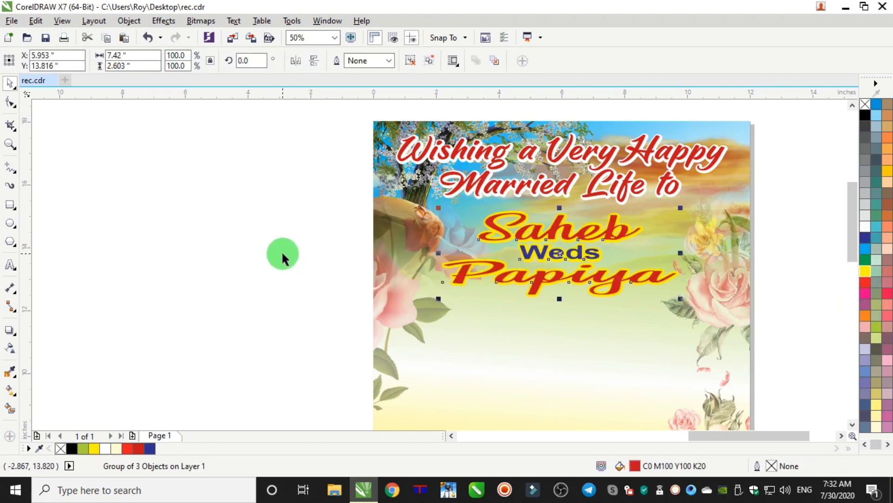
Step: Centre the couple's names and their yellow outline copy horizontally on the background image
click(284, 253)
drag(696, 240, 437, 324)
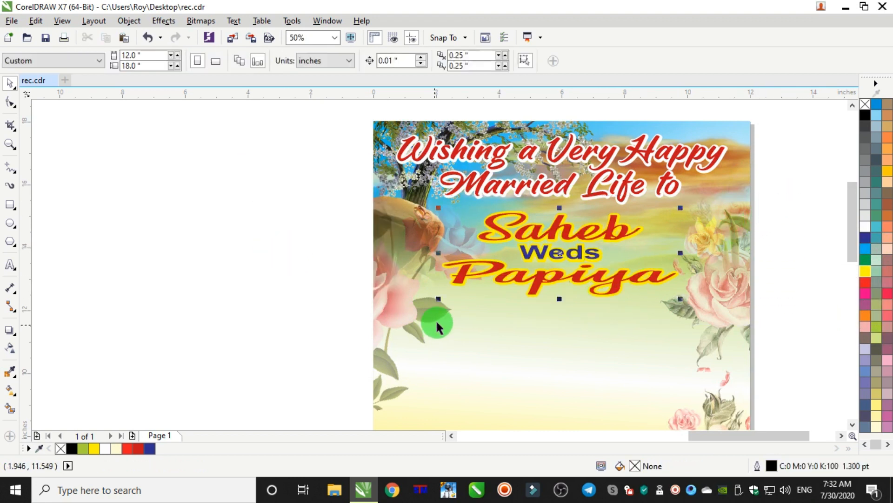
shift+click(708, 229)
key(c)
key(x)
scroll(283, 265, down, 2)
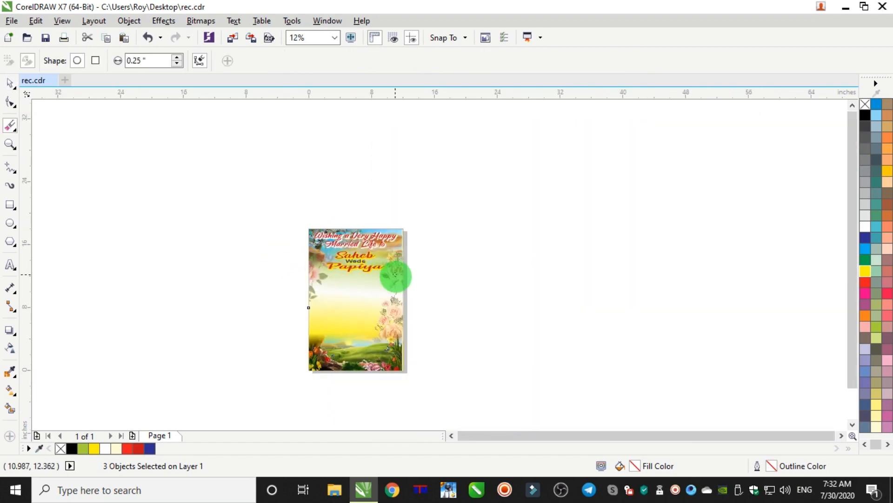
scroll(344, 310, up, 1)
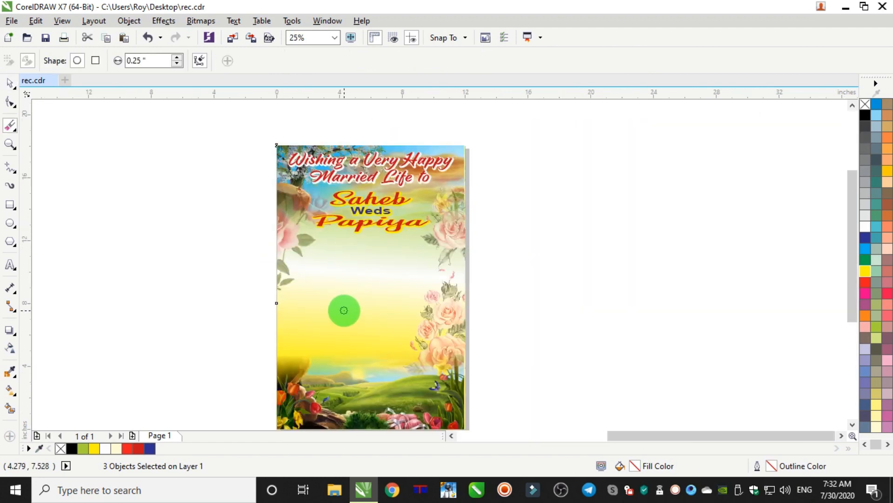
scroll(344, 310, down, 2)
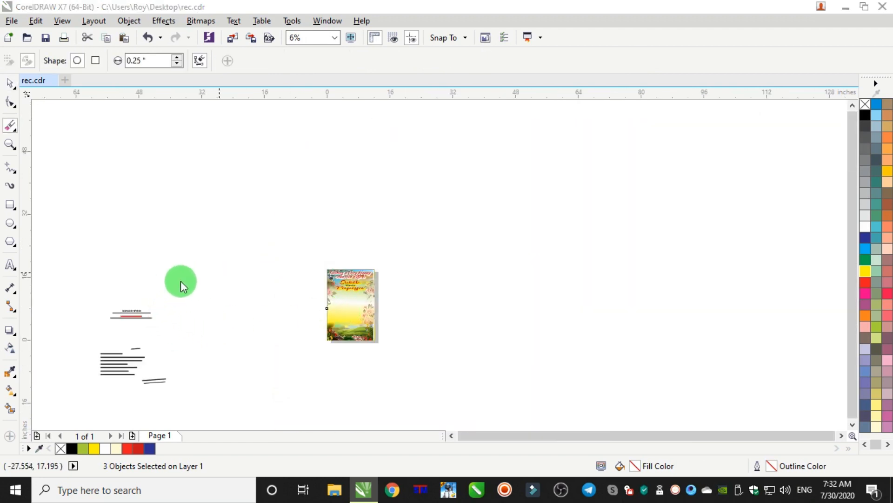
click(180, 281)
click(516, 266)
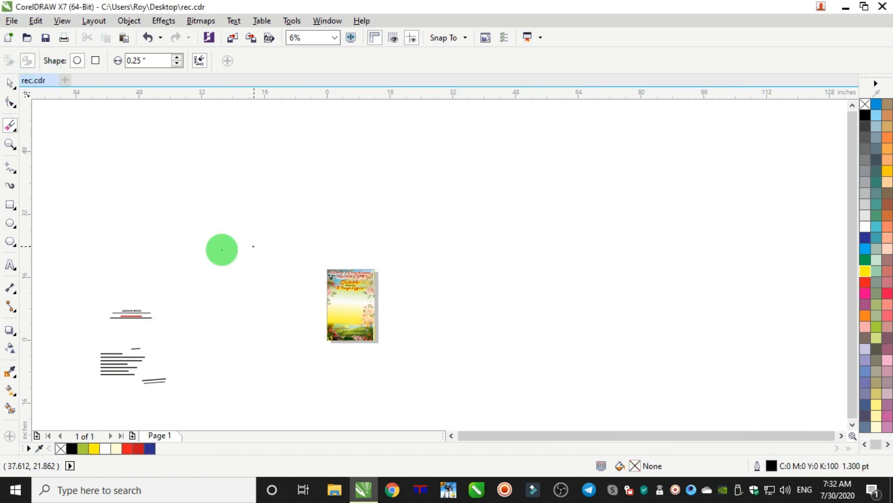
click(10, 85)
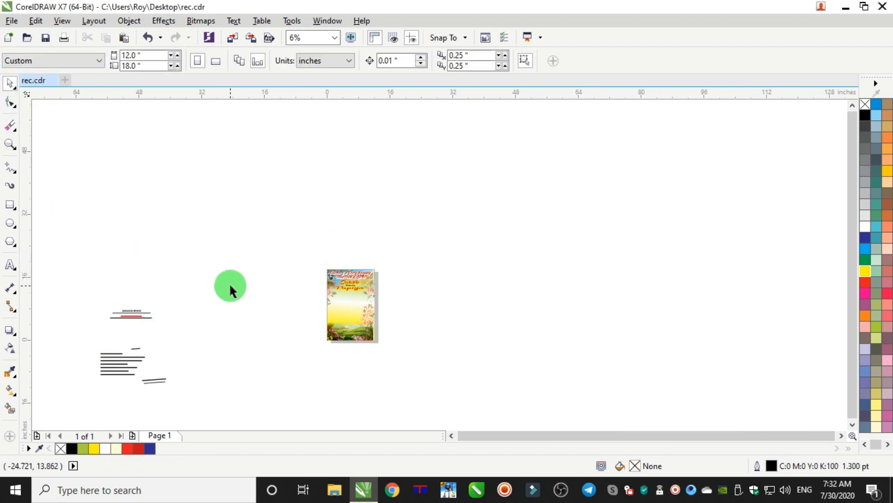
Step: Move the grouped date and menu heading text below the couple's names at about Y 10.899 inches, and centre it horizontally on the background
drag(95, 332, 95, 331)
drag(130, 314, 349, 298)
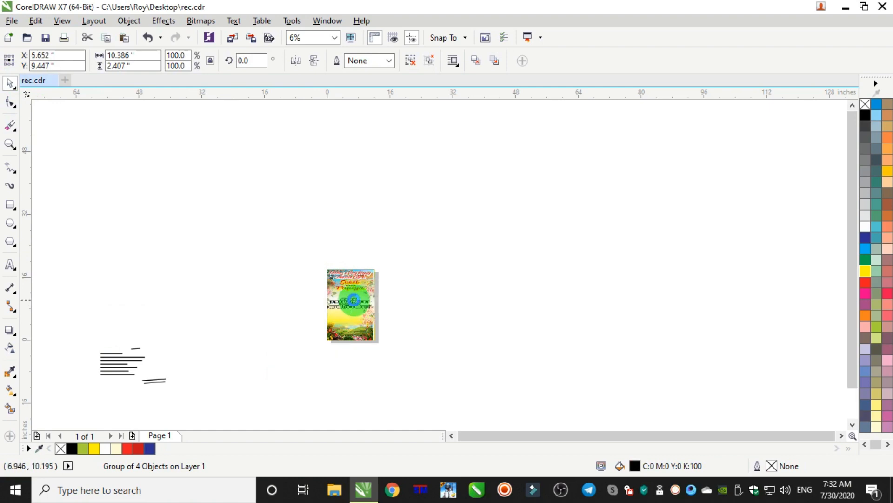
scroll(357, 299, up, 3)
scroll(356, 299, up, 1)
scroll(353, 298, down, 1)
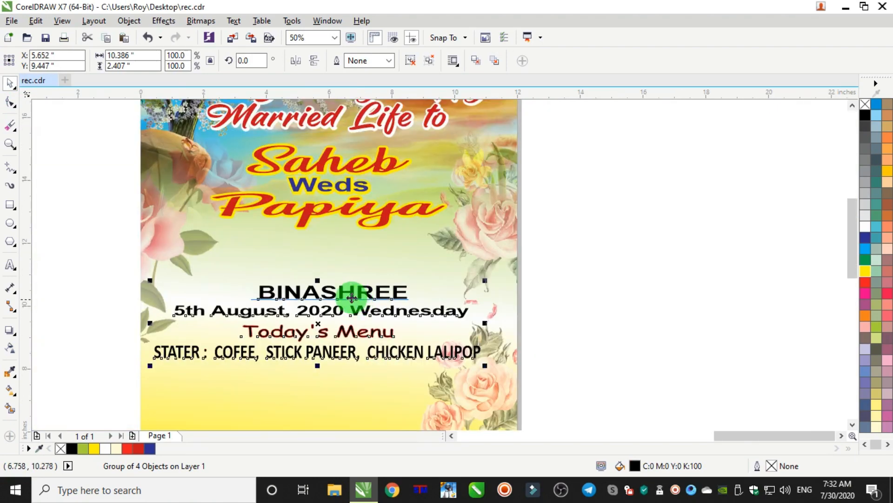
drag(332, 291, 331, 247)
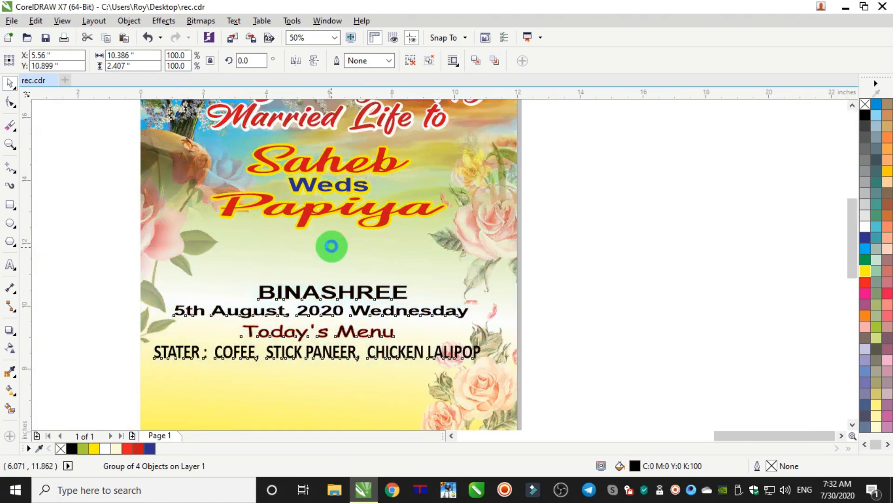
shift+click(490, 176)
key(c)
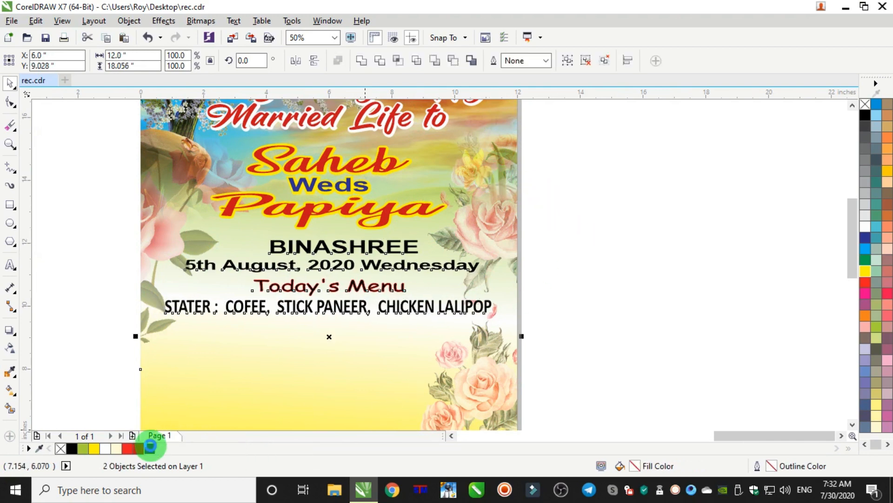
Step: Fill the whole date and menu heading group with blue, leaving the background image unfilled
click(150, 447)
key(ctrl+z)
drag(599, 329, 135, 233)
click(150, 448)
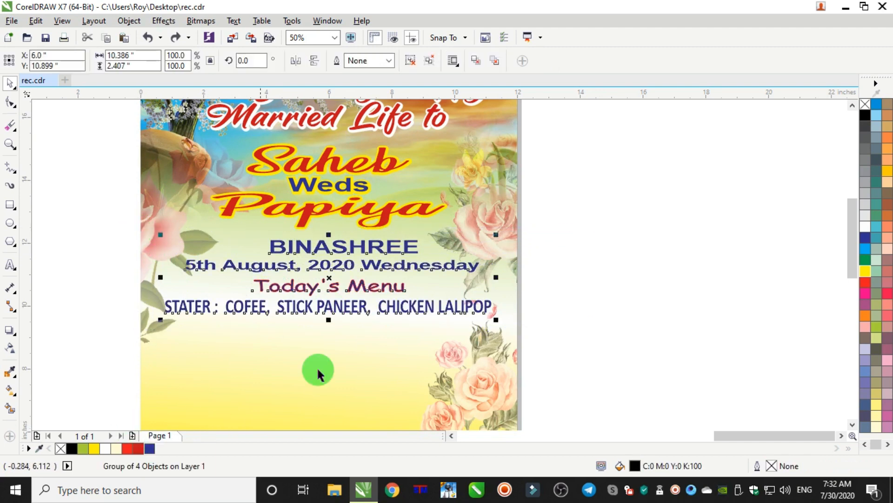
click(582, 267)
Step: Recolor only the "Today's Menu" line dark red C0 M100 Y100 K20
scroll(280, 284, up, 2)
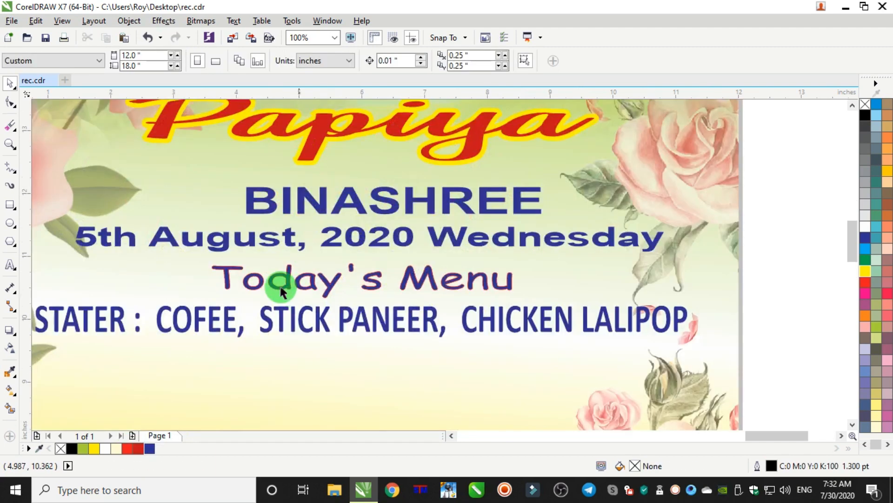
click(10, 269)
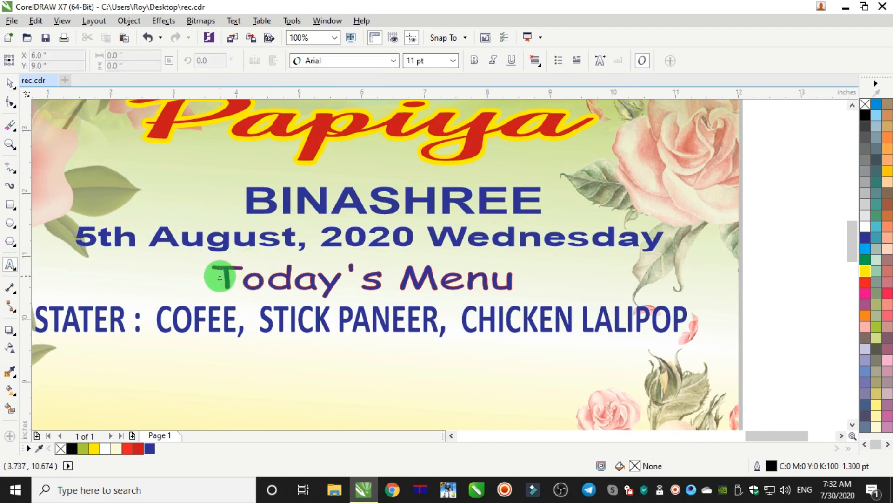
drag(218, 274, 539, 283)
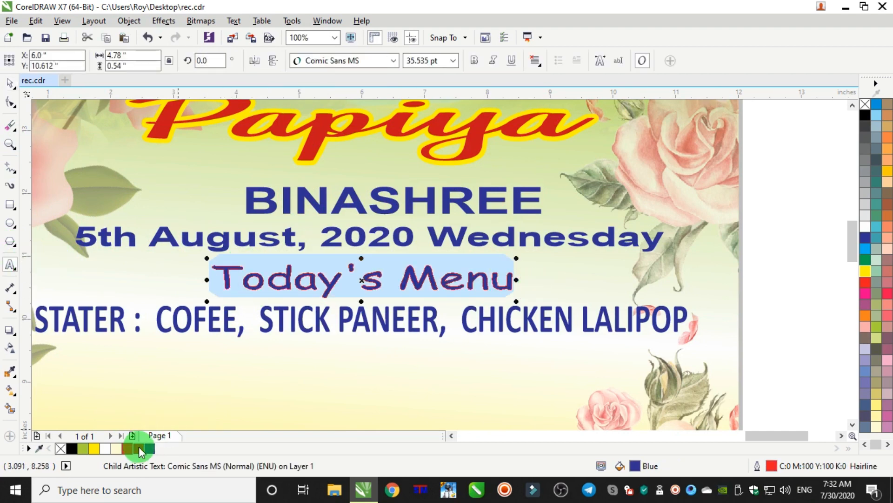
click(138, 448)
scroll(260, 335, down, 1)
click(10, 83)
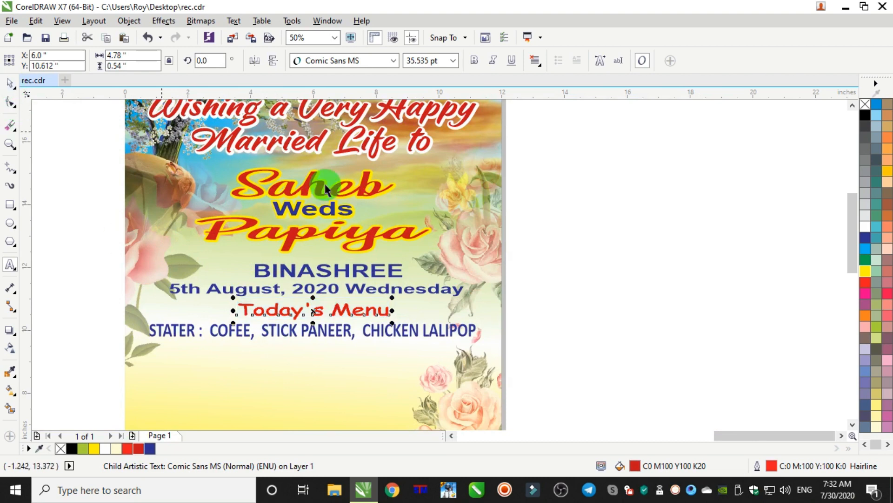
click(571, 223)
scroll(561, 262, down, 2)
scroll(554, 286, up, 1)
drag(624, 325, 285, 233)
shift+click(535, 207)
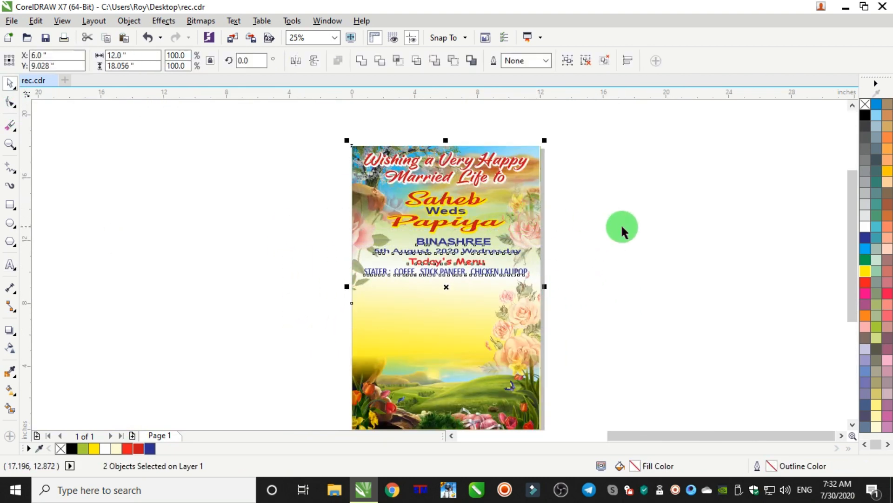
click(628, 247)
Step: Move the caterer's name and phone text group to an empty area off the page, at about X -28.011, Y -7.164 inches
scroll(586, 251, down, 2)
scroll(356, 347, up, 2)
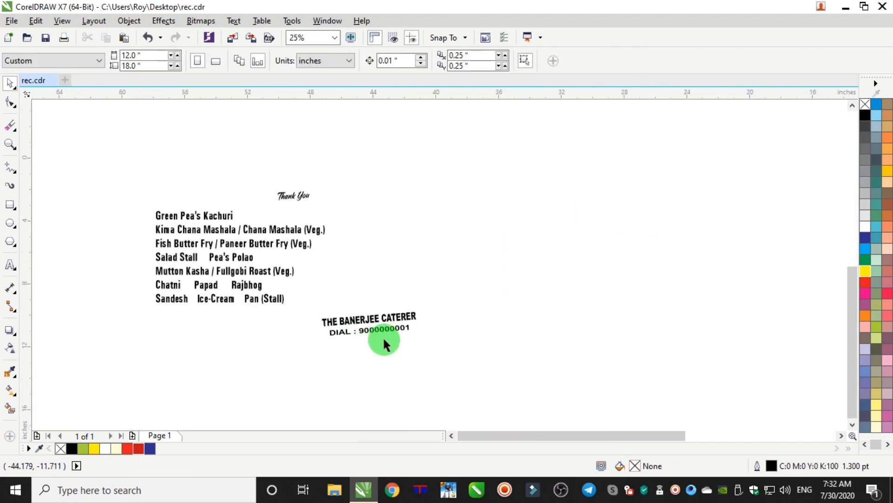
drag(339, 355, 319, 353)
drag(399, 319, 654, 271)
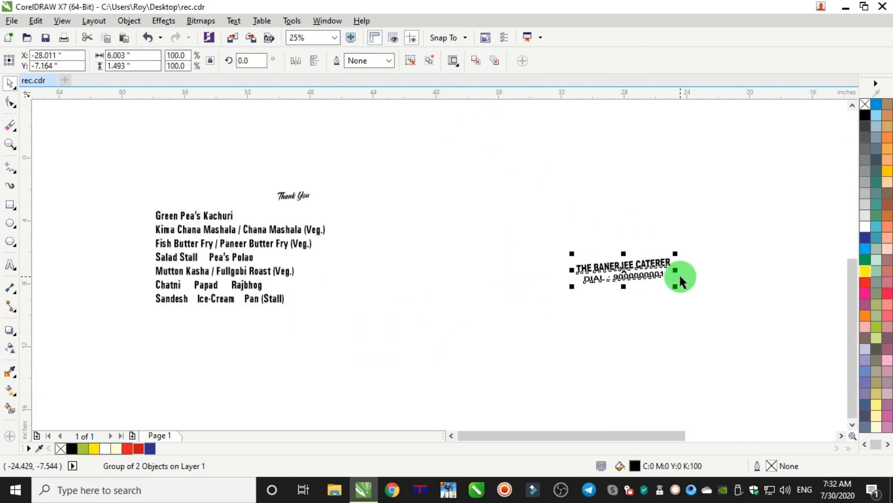
scroll(680, 273, up, 1)
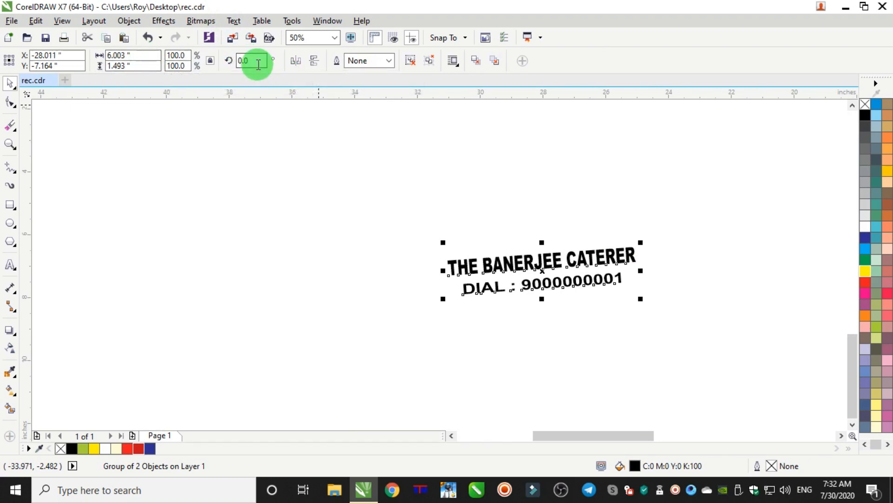
scroll(618, 269, up, 2)
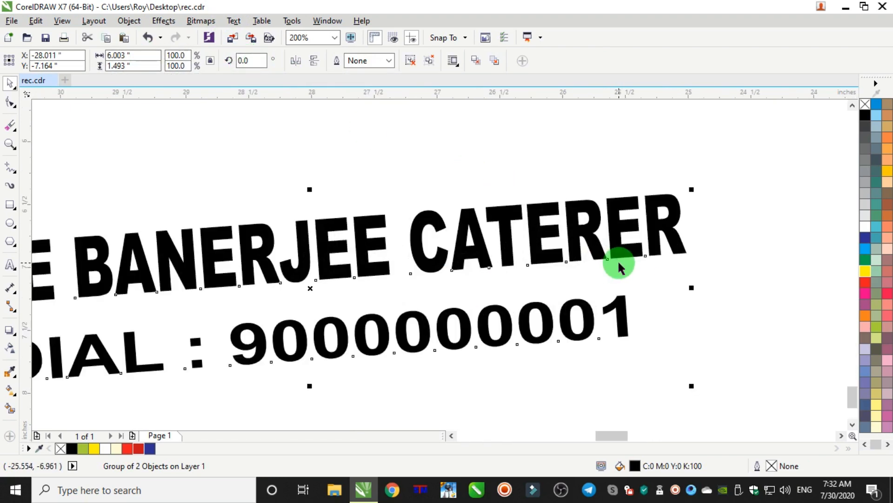
scroll(619, 264, down, 1)
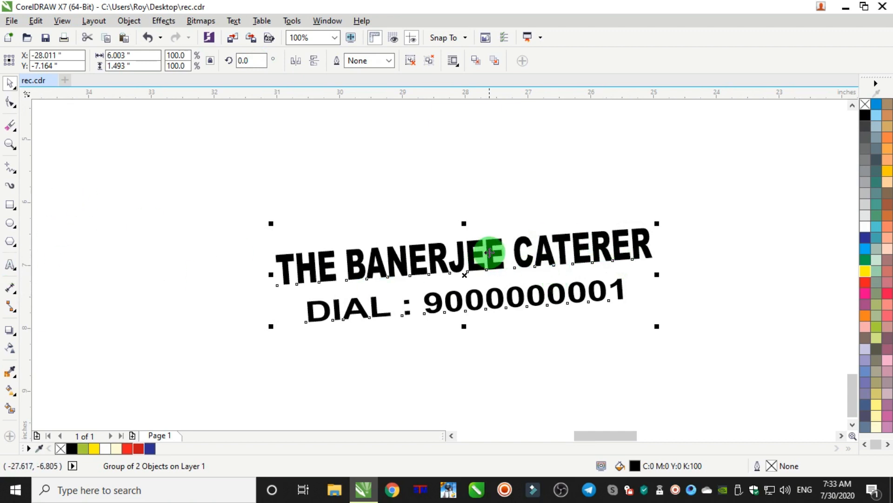
click(491, 252)
drag(657, 225, 663, 222)
key(ctrl+z)
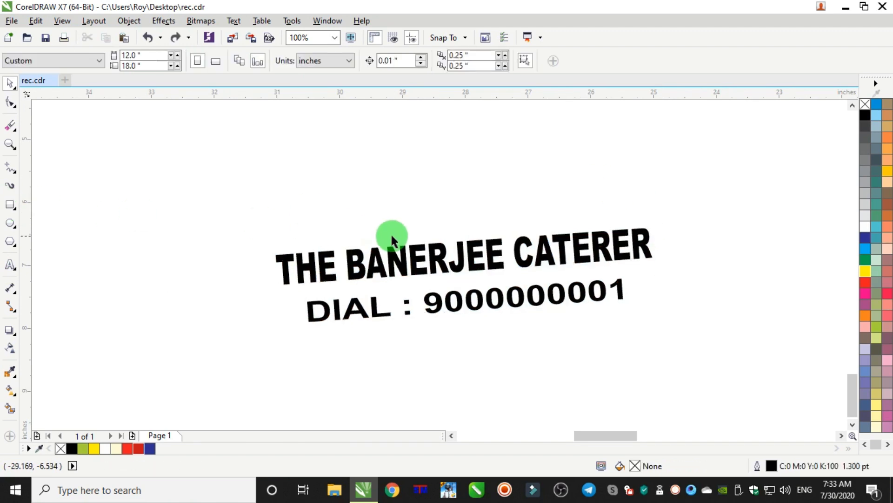
Step: Draw a yellow-filled rectangle about 6.77 × 2.15 inches around the caterer's text and place it behind the text
click(10, 205)
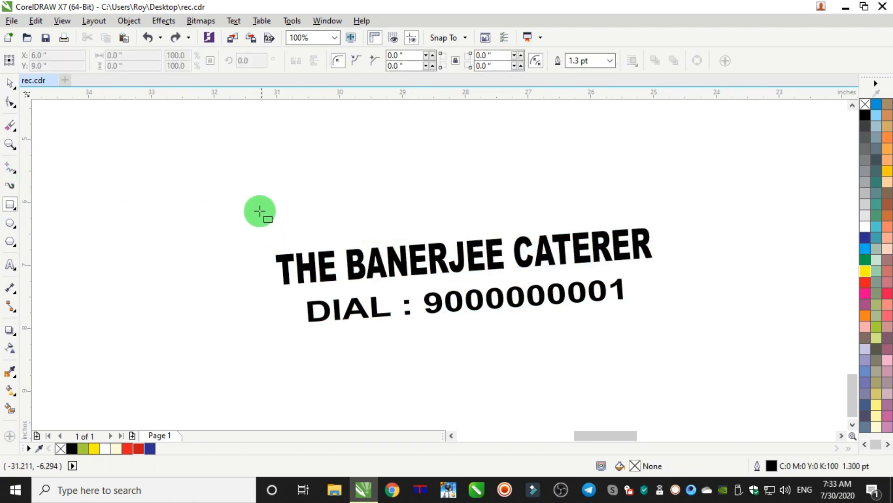
drag(257, 204, 683, 340)
click(866, 226)
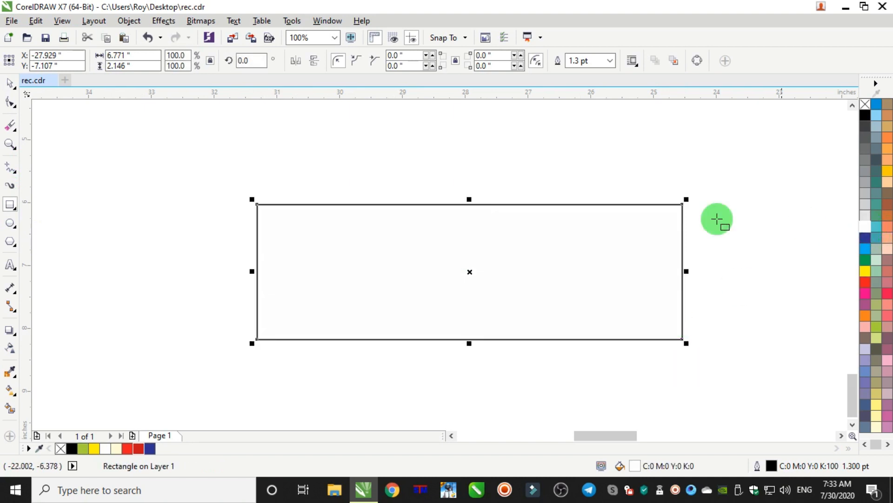
key(shift+Page_Down)
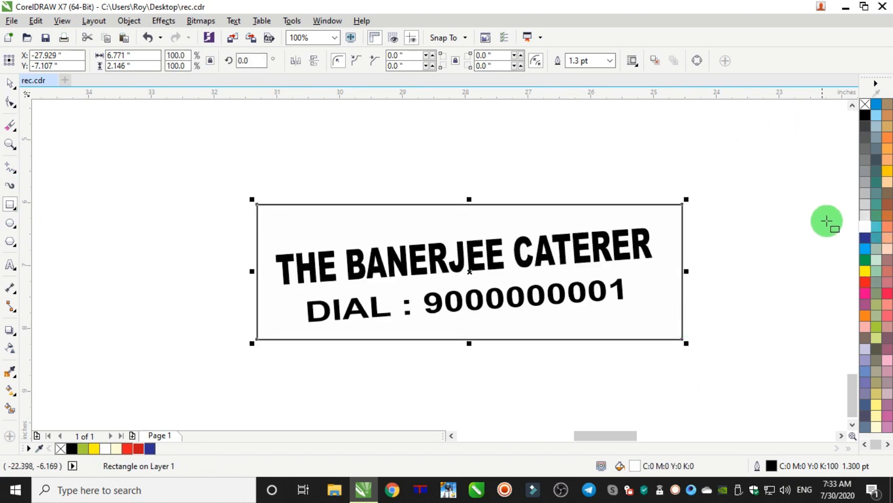
click(866, 272)
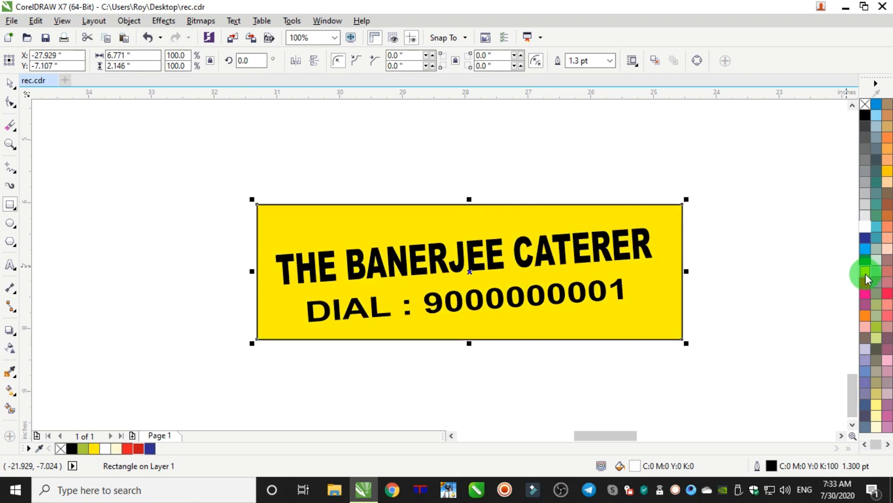
Step: Round all four corners of the yellow rectangle to a radius of about 0.479 inches
click(14, 105)
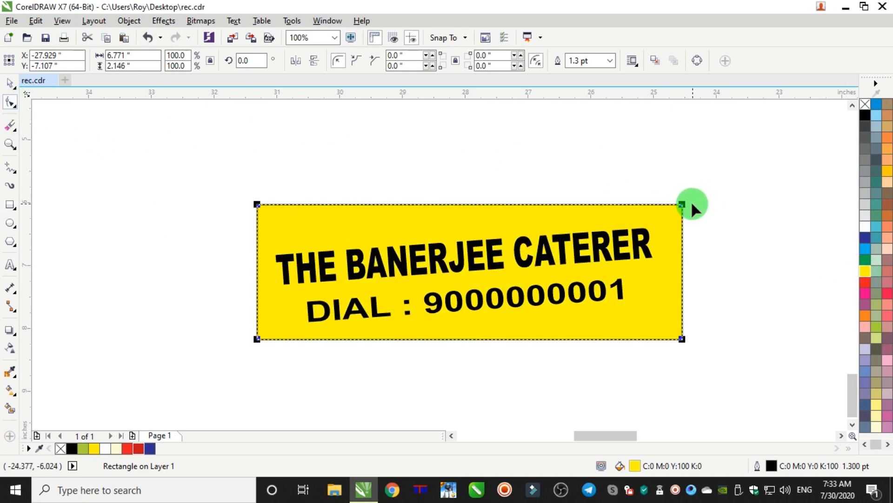
drag(682, 206, 703, 231)
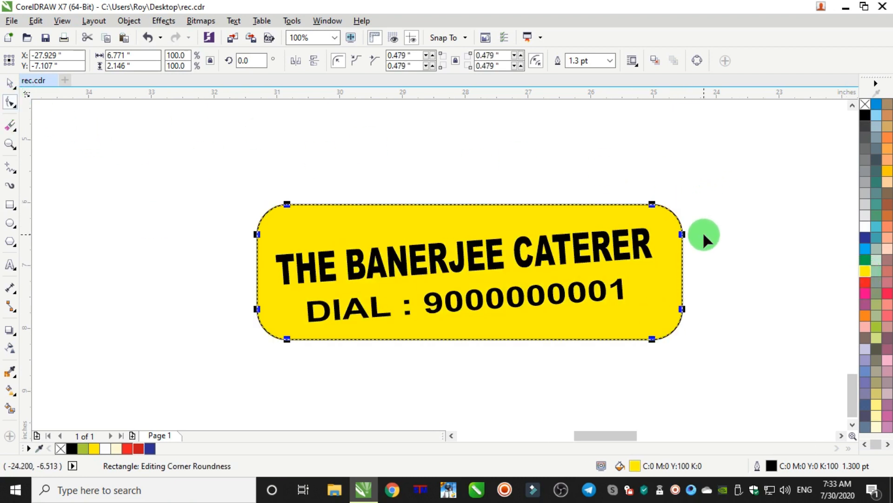
click(10, 80)
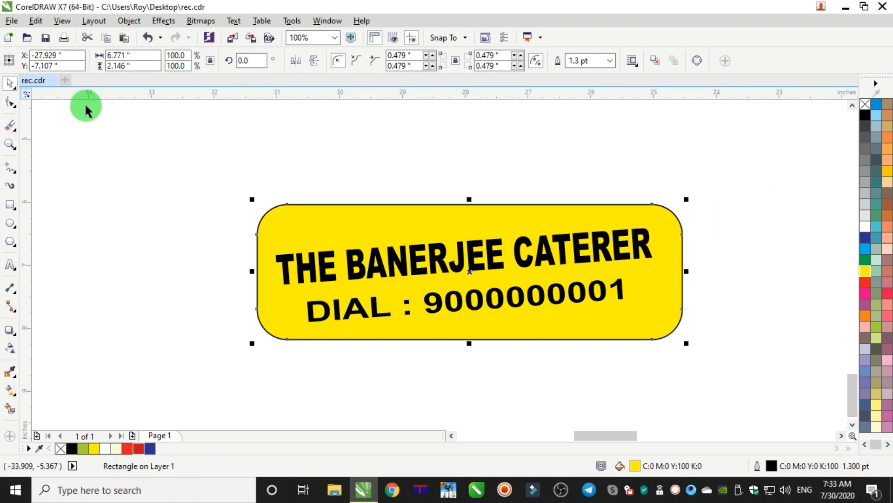
Step: Rotate the rounded yellow rectangle to about 3.11 degrees so it follows the slant of the caterer's text
click(666, 270)
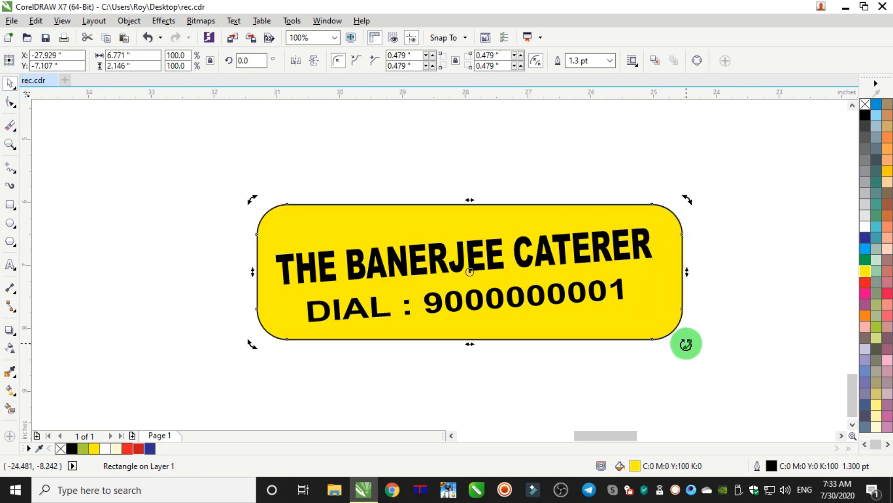
drag(686, 344, 698, 325)
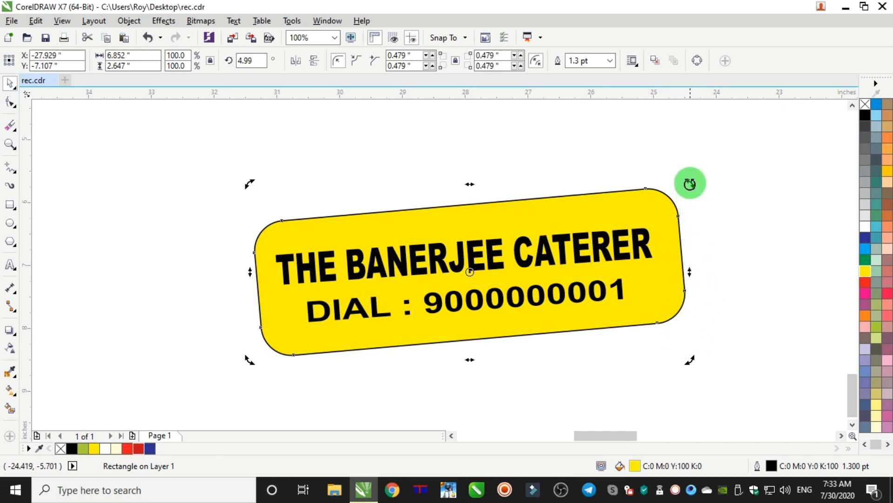
drag(690, 184, 693, 189)
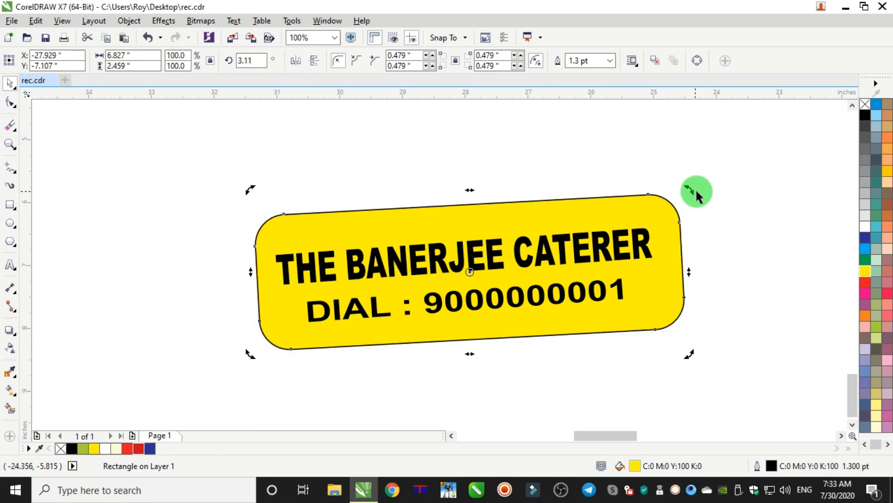
click(697, 191)
click(638, 214)
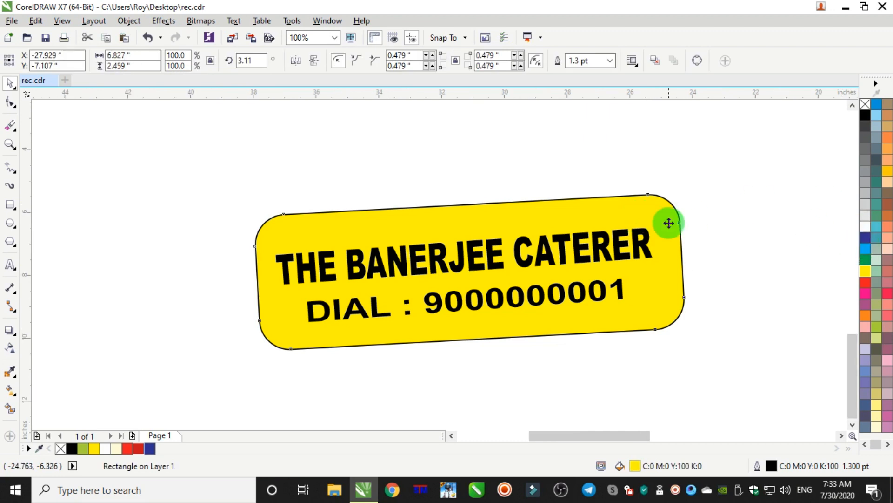
Step: Move the yellow rectangle and caterer's text together onto the lower edge of the page, at about X 5.902, Y 1.558 inches
scroll(669, 223, down, 2)
drag(503, 183, 687, 282)
scroll(625, 279, down, 2)
scroll(782, 260, up, 1)
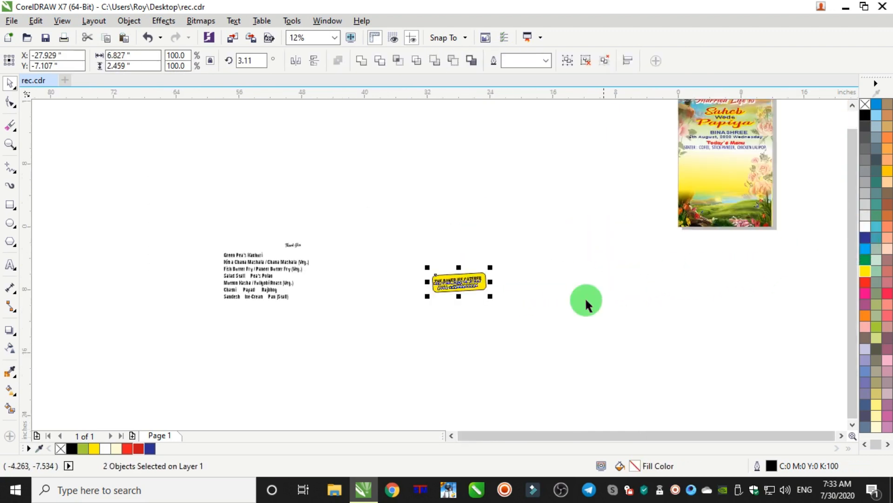
drag(422, 297, 740, 212)
scroll(740, 212, up, 5)
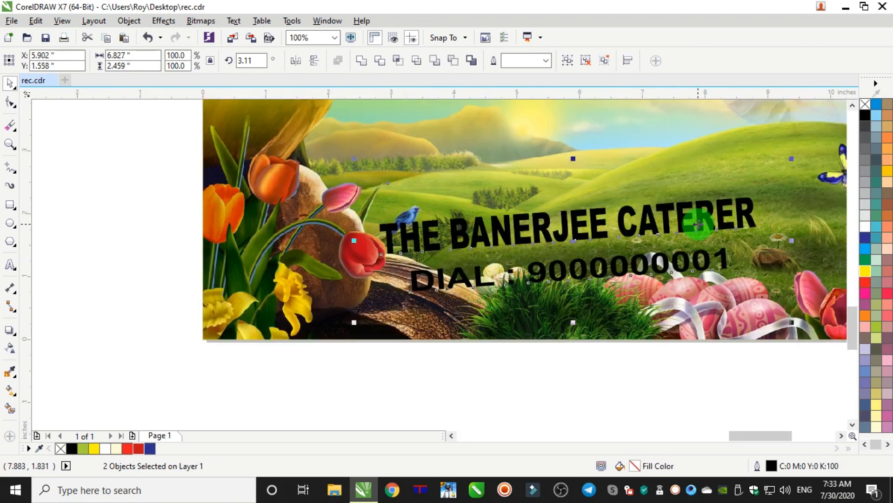
Step: Fill the rounded rectangle behind the caterer's text with white and remove its outline
click(168, 176)
click(483, 188)
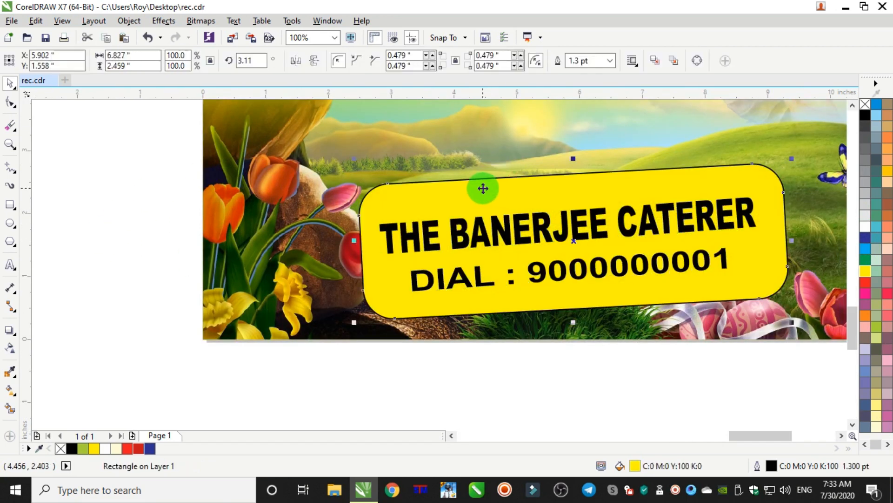
click(867, 227)
right_click(865, 104)
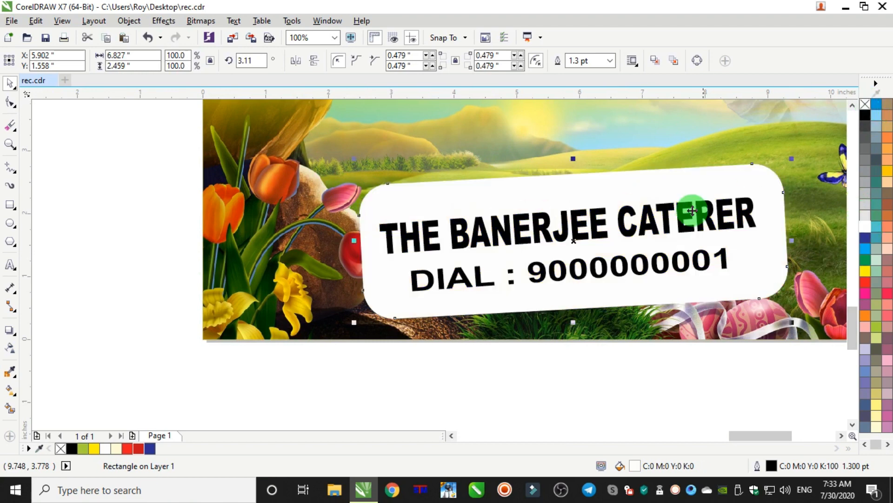
Step: Colour the caterer's name and dial line dark red (C0 M100 Y100 K20)
ctrl+click(641, 226)
click(642, 259)
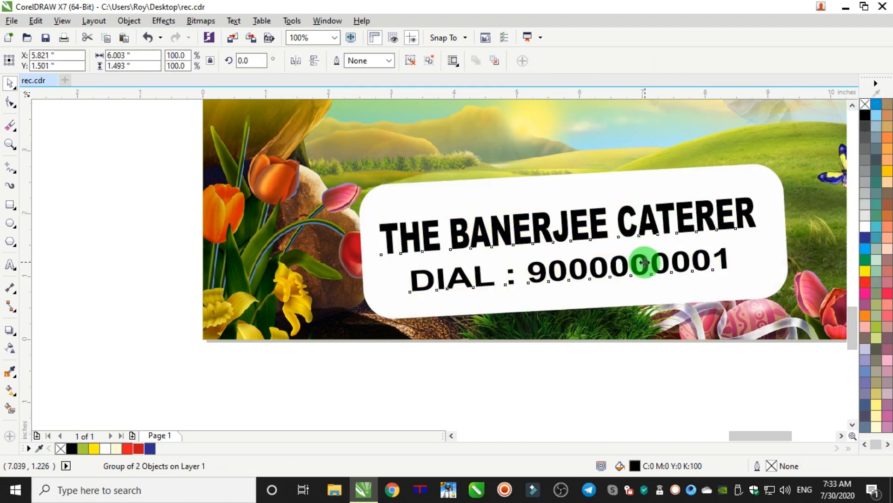
click(138, 448)
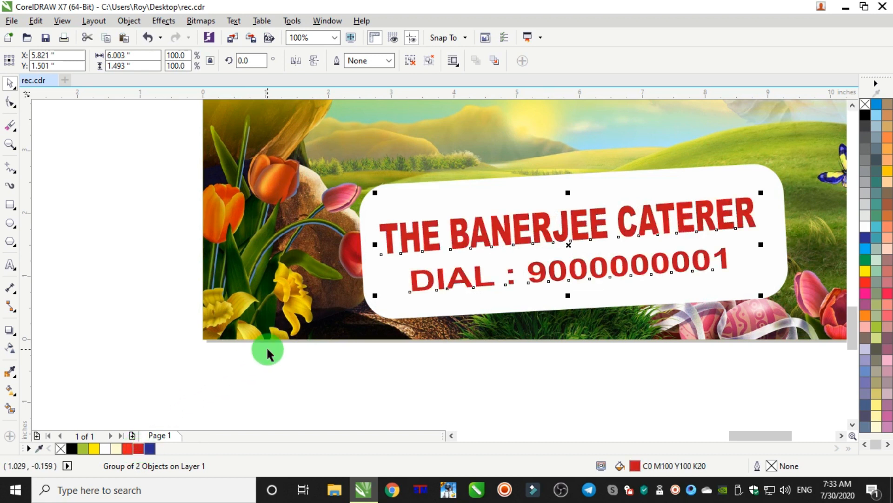
Step: Reduce the white rectangle's height to about 2.037 inches and rotate it to about 3.475 degrees
click(99, 230)
click(595, 184)
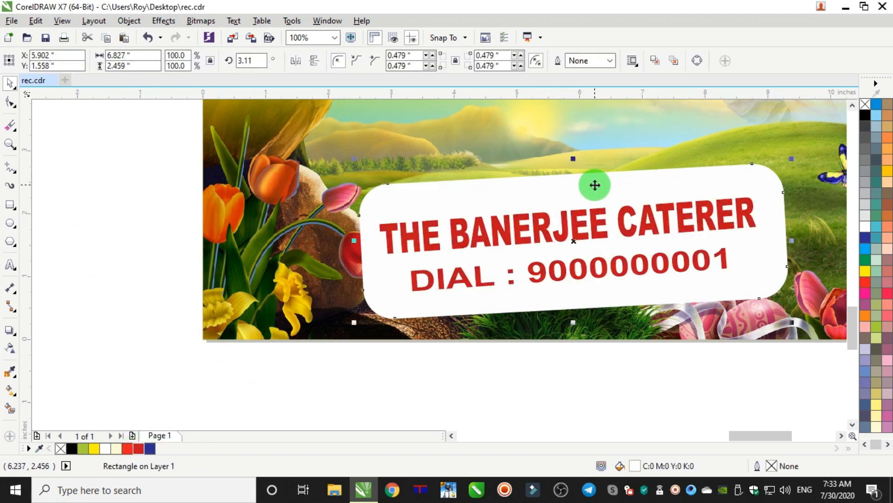
drag(575, 157, 581, 174)
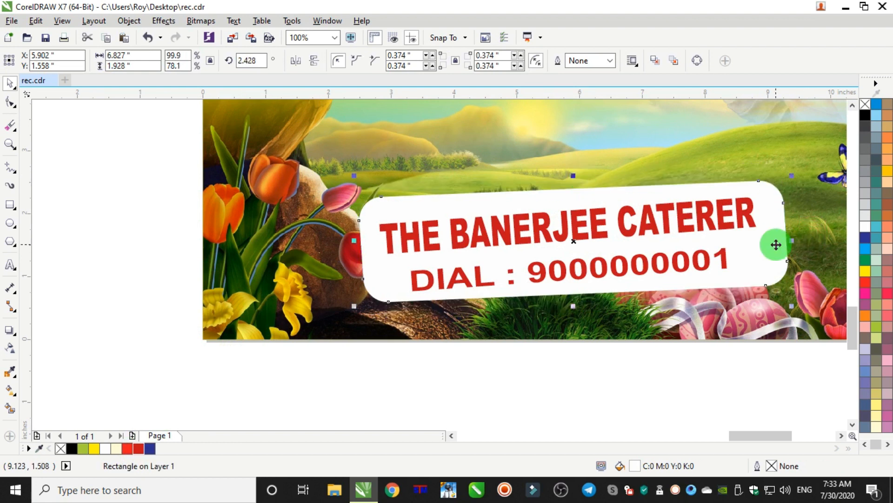
drag(573, 305, 576, 310)
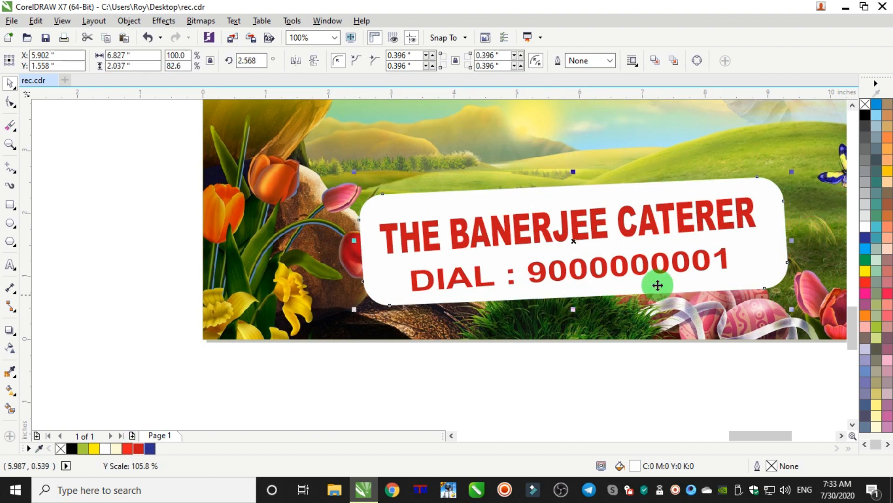
click(775, 254)
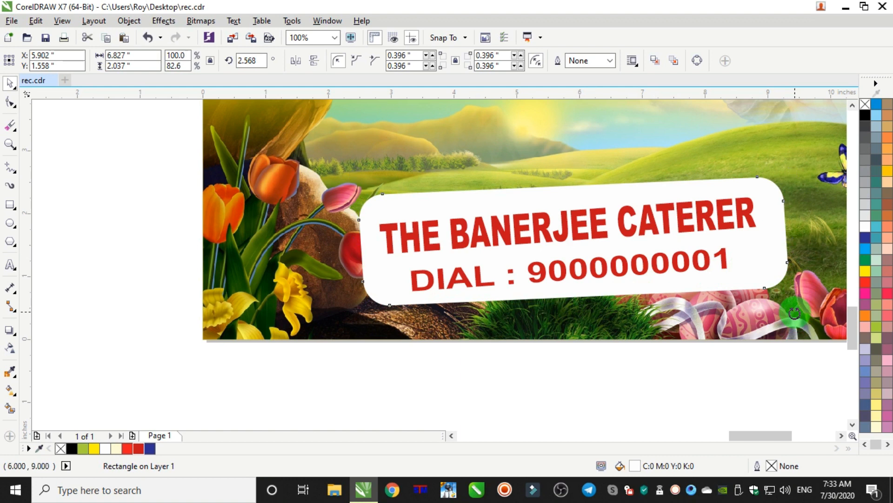
drag(794, 313, 803, 315)
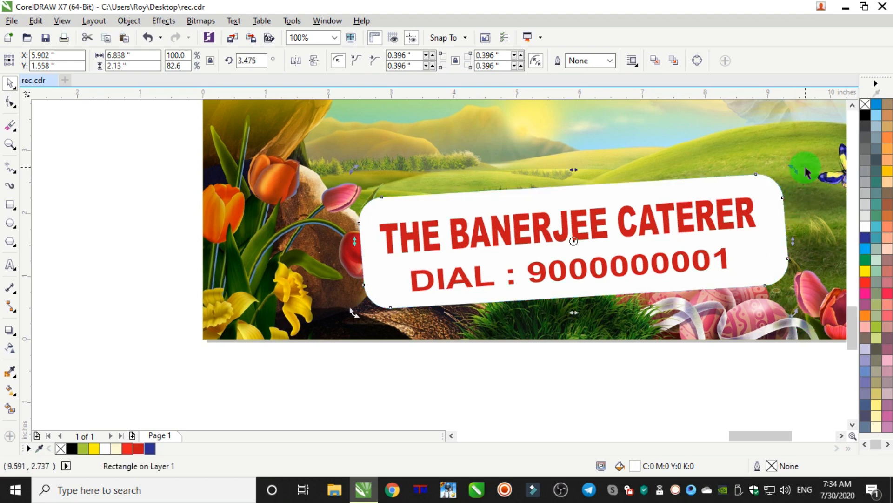
scroll(707, 255, down, 2)
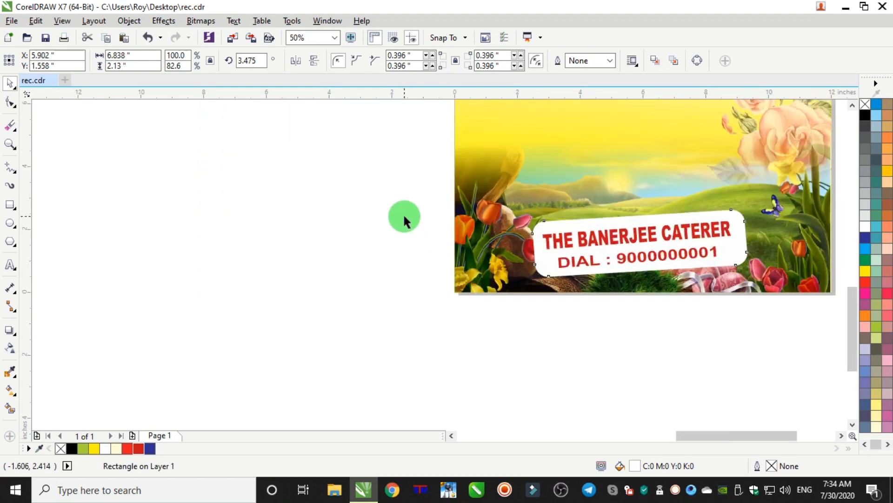
drag(371, 182, 753, 296)
key(Escape)
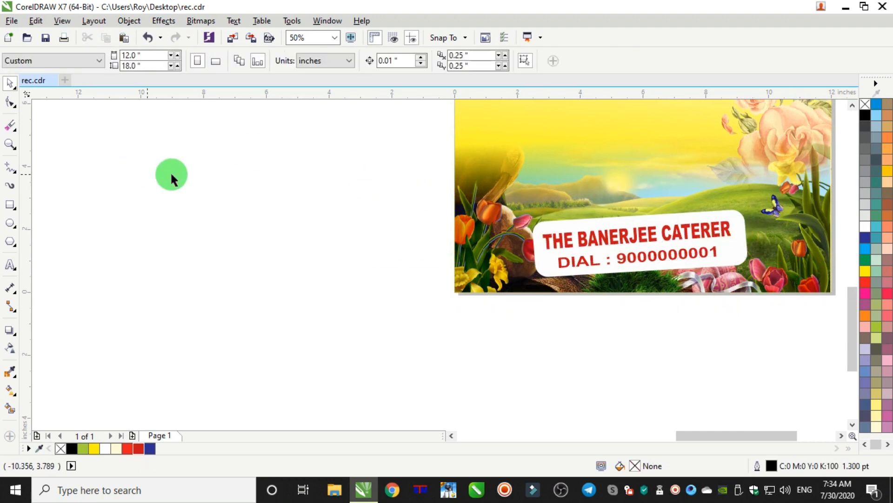
drag(333, 182, 847, 321)
click(762, 353)
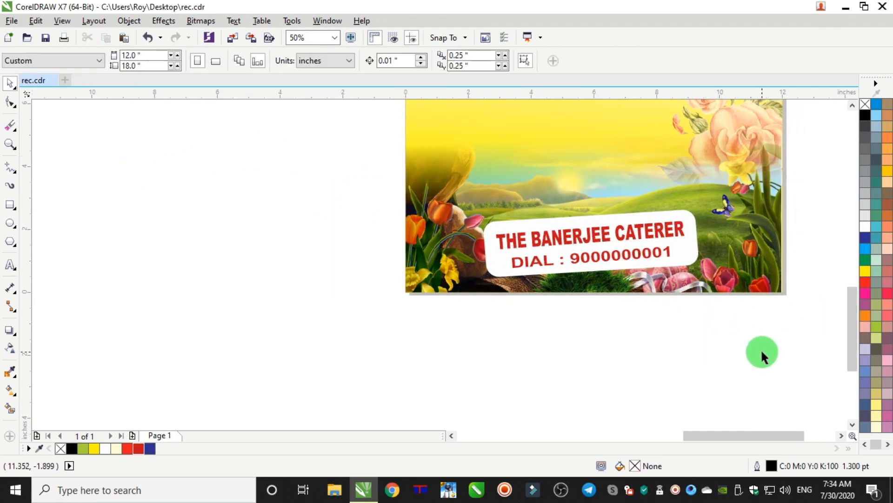
drag(461, 165, 462, 166)
drag(586, 257, 589, 259)
scroll(589, 259, down, 2)
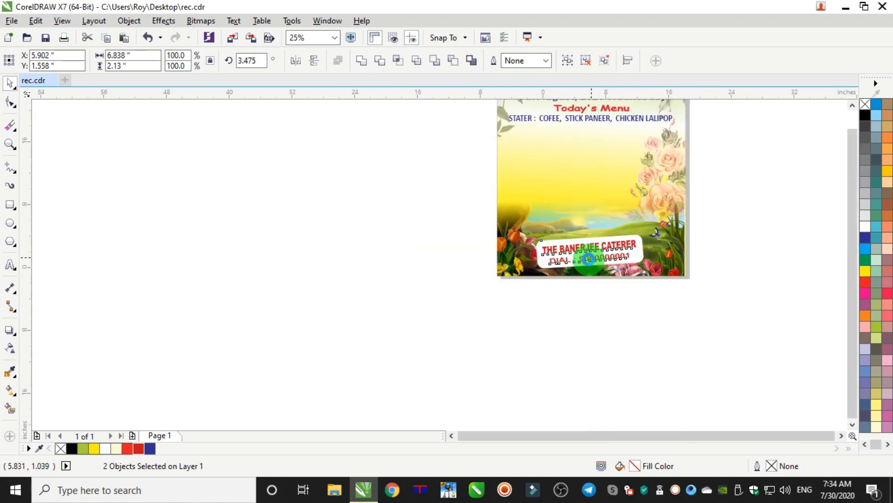
Step: Place the "Thank You" text just above the caterer label, colour it dark red (C0 M100 Y100 K20) and enlarge it to about 60 pt
click(158, 287)
drag(158, 287, 570, 241)
scroll(568, 246, up, 2)
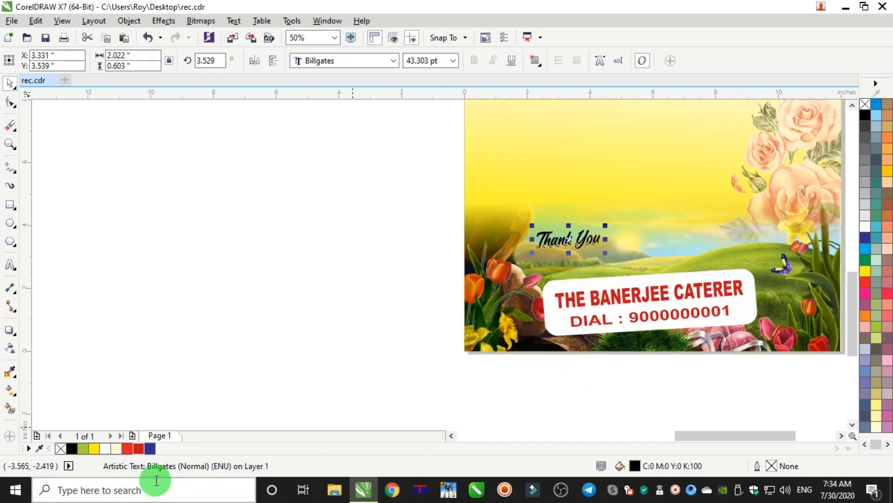
click(139, 448)
mouse_move(603, 254)
mouse_down()
mouse_move(615, 259)
mouse_move(603, 268)
mouse_up()
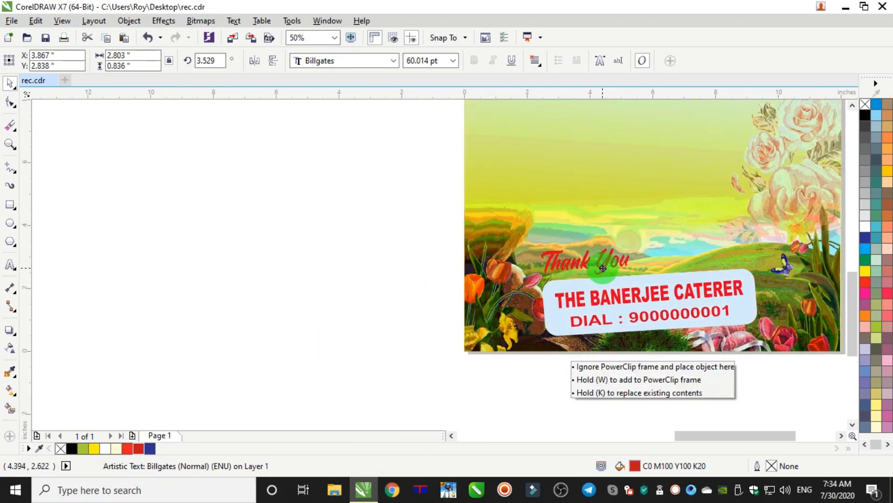
Step: Move the seven-line menu text onto the card below the starter line, at about X 6.201, Y 6.627 inches
scroll(450, 287, down, 3)
scroll(450, 287, down, 2)
scroll(175, 303, down, 4)
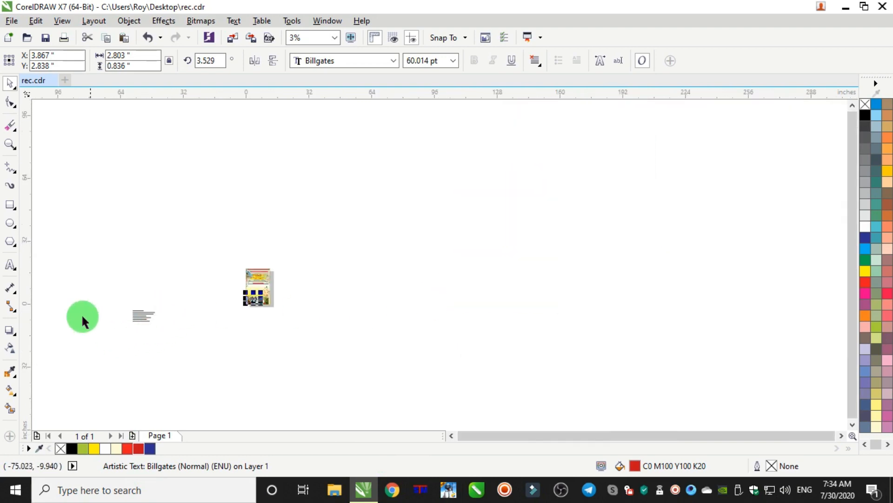
drag(160, 331, 293, 283)
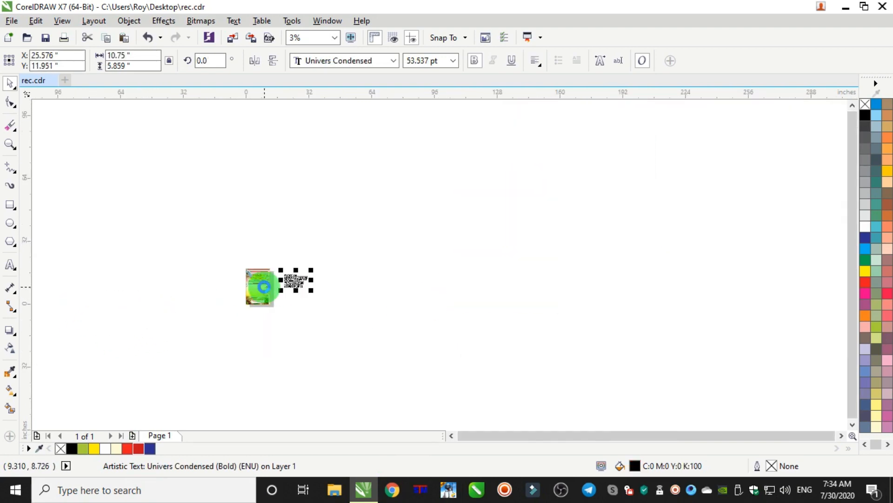
scroll(260, 289, up, 3)
scroll(208, 319, up, 2)
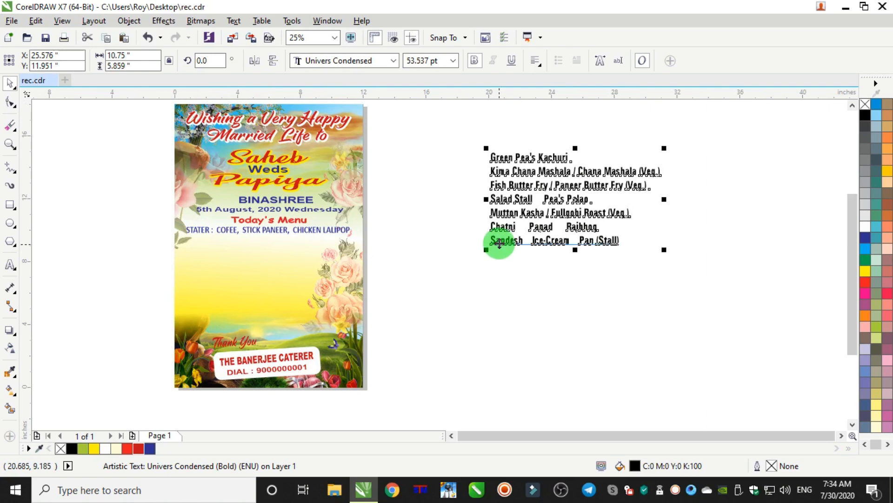
drag(499, 242, 195, 328)
scroll(172, 309, up, 2)
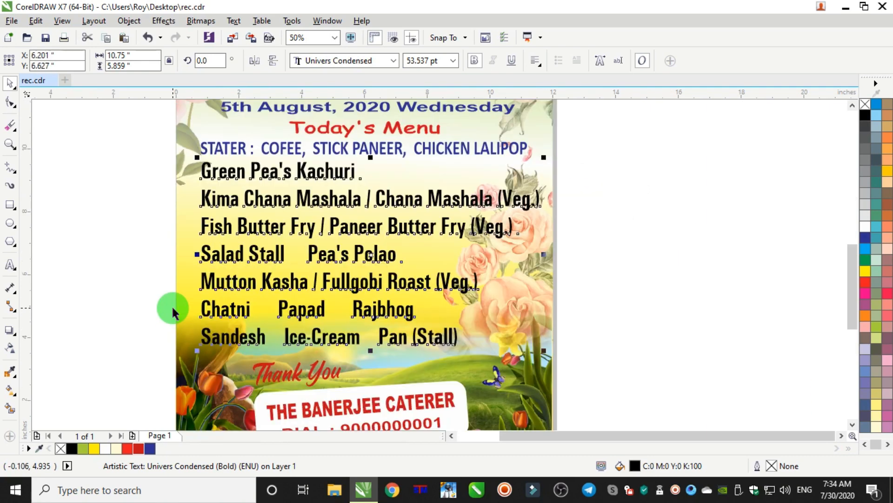
Step: Colour the menu list dark red (C0 M100 Y100 K20), narrow it to about 10.427 inches and shift it slightly right
click(138, 450)
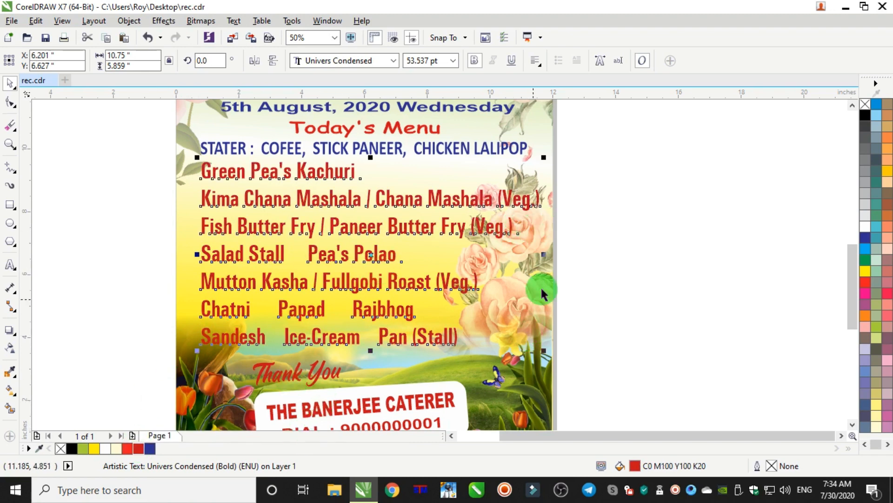
drag(544, 255, 538, 255)
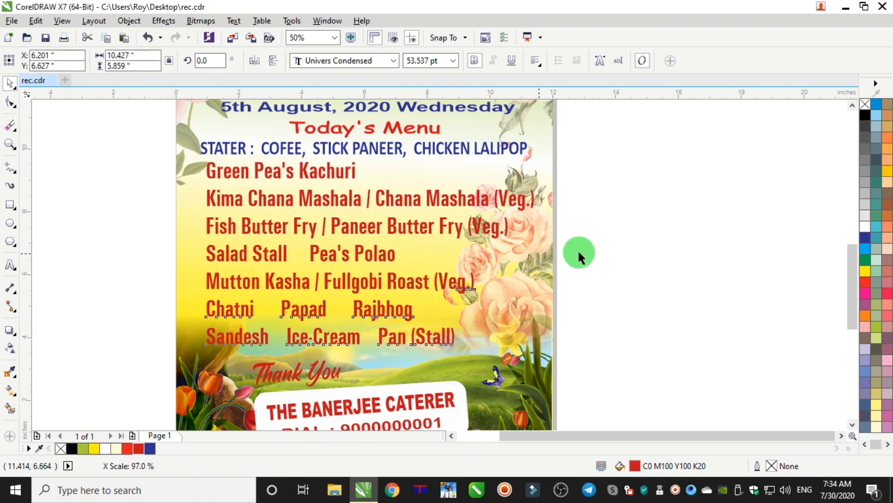
click(736, 395)
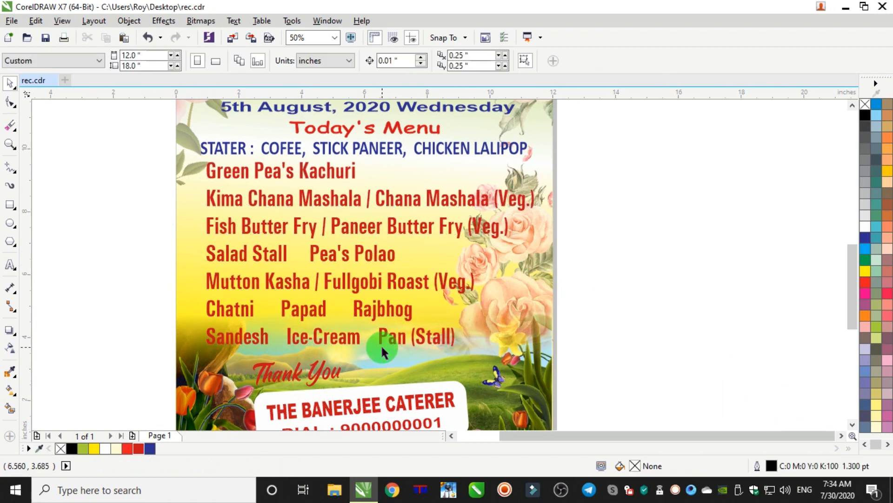
click(519, 202)
click(144, 186)
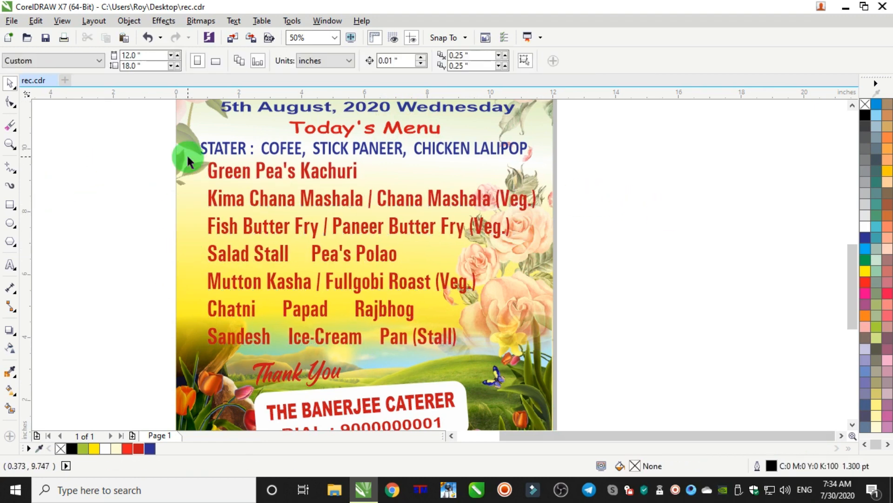
Step: Draw a bullet circle about 0.214 inches across in front of "Green Pea's Kachuri"
scroll(186, 183, up, 2)
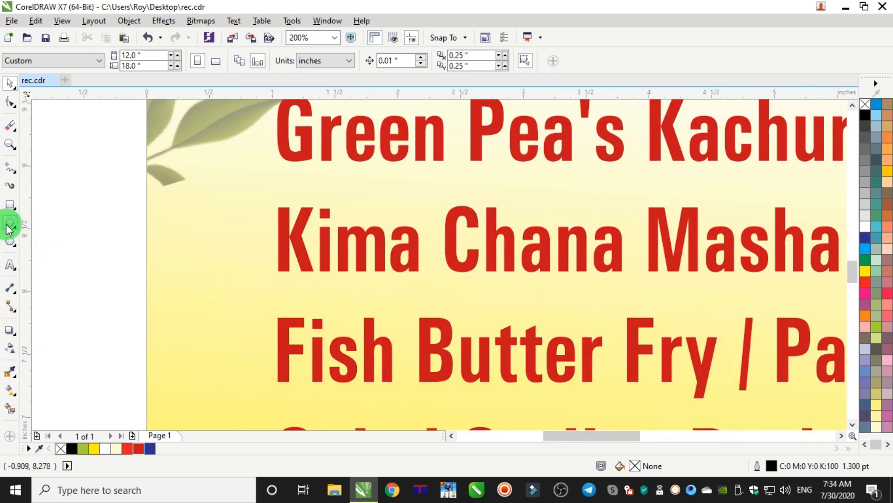
click(9, 224)
scroll(254, 225, down, 2)
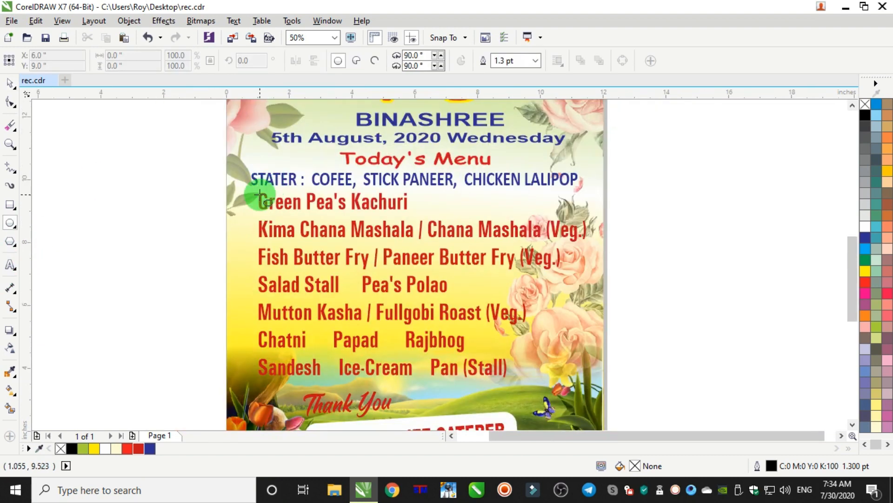
scroll(259, 195, up, 2)
drag(200, 202, 236, 239)
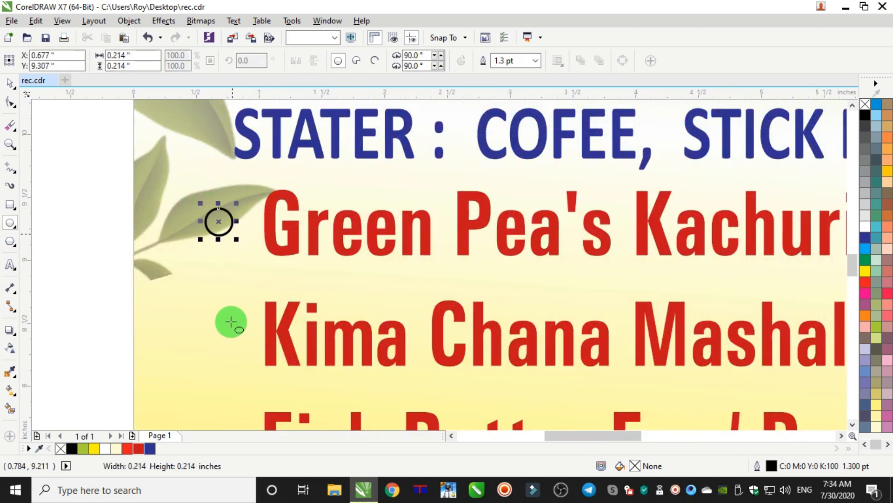
Step: Fill the bullet circle with blue, remove its outline and enlarge it to about 0.26 inches
click(150, 448)
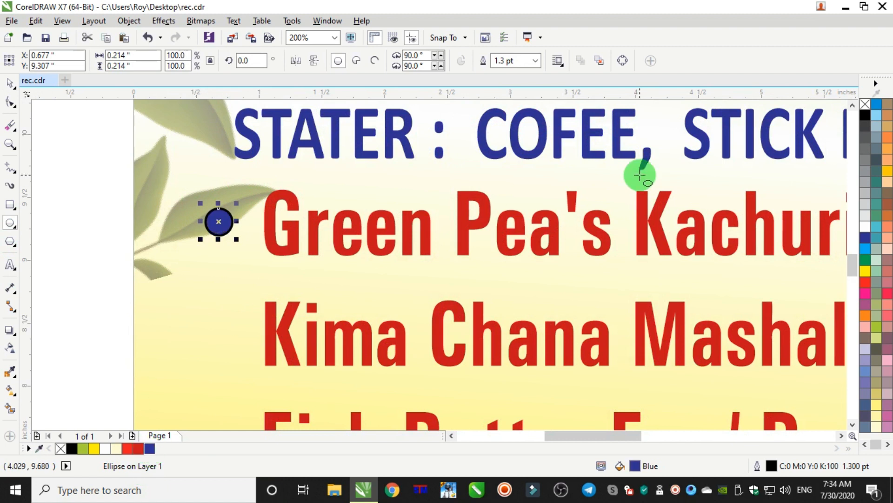
right_click(867, 106)
click(10, 85)
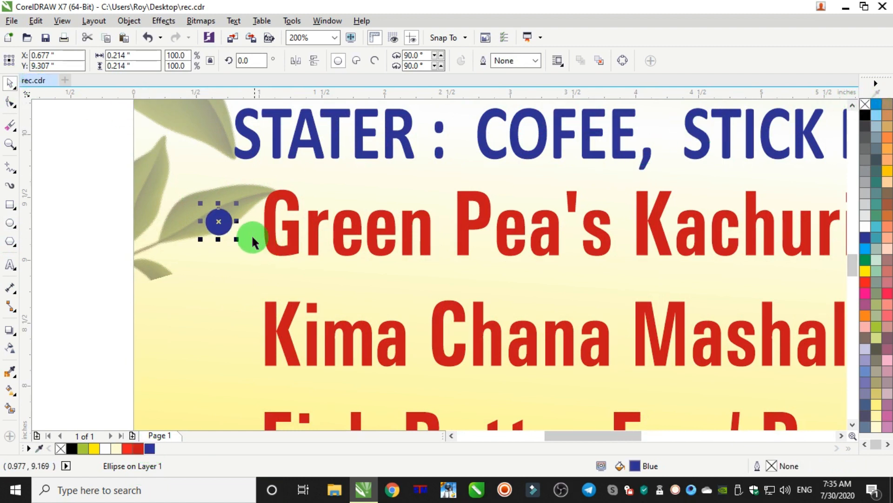
drag(239, 239, 242, 246)
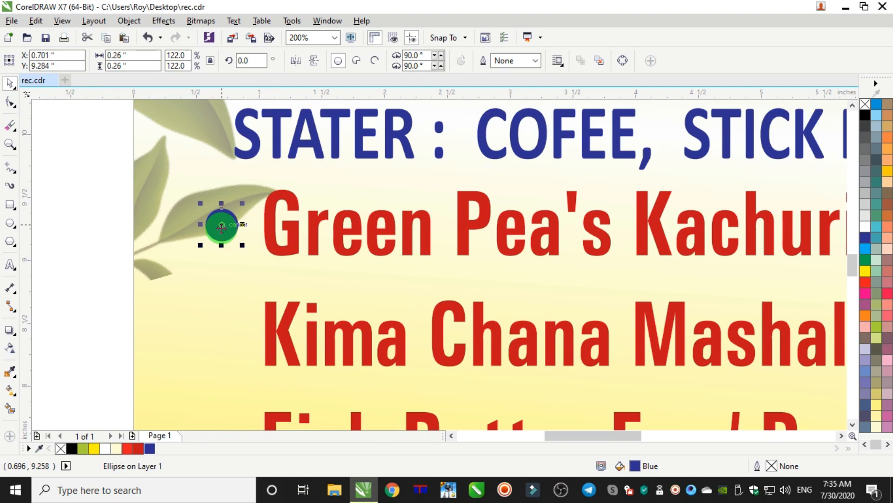
Step: Copy the blue bullet in front of Kima Chana Mashala, Fish Butter Fry, Salad Stall and Pea's Polao
scroll(221, 227, down, 3)
scroll(216, 283, up, 1)
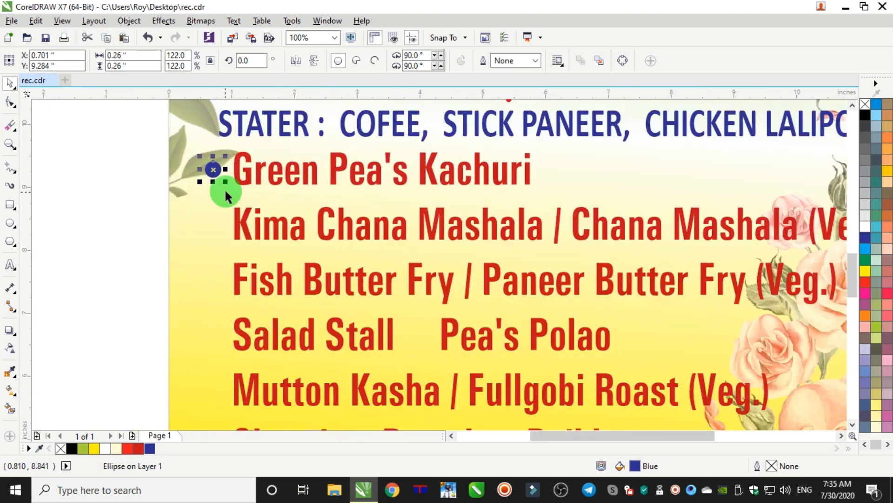
drag(214, 168, 213, 275)
right_click(215, 224)
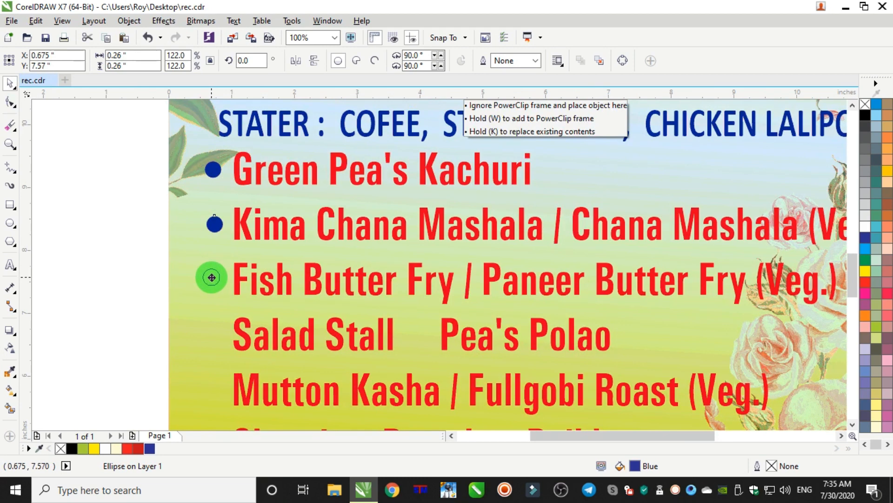
drag(212, 281, 416, 336)
right_click(416, 336)
scroll(415, 336, down, 2)
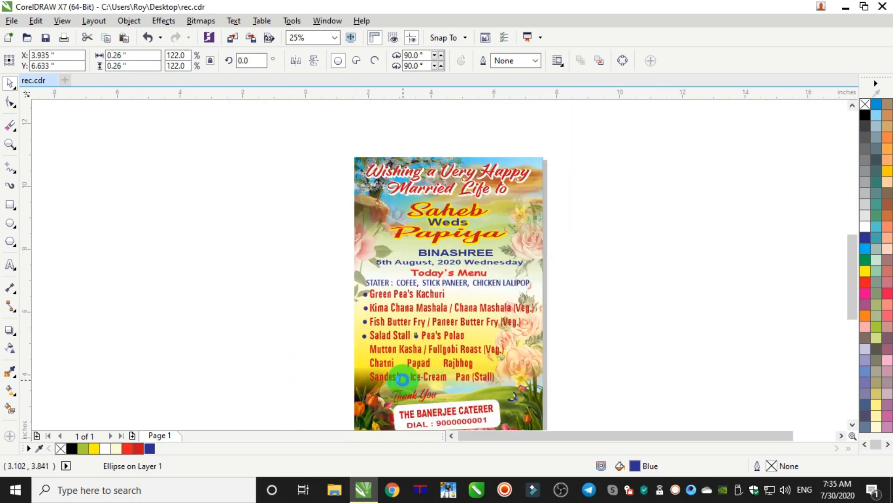
Step: Copy the blue bullet in front of Mutton Kasha and every item on the Chatni and Sandesh lines
scroll(403, 379, up, 2)
drag(244, 204, 420, 372)
right_click(249, 260)
right_click(241, 316)
right_click(395, 316)
right_click(536, 317)
drag(413, 371, 595, 373)
scroll(596, 373, down, 4)
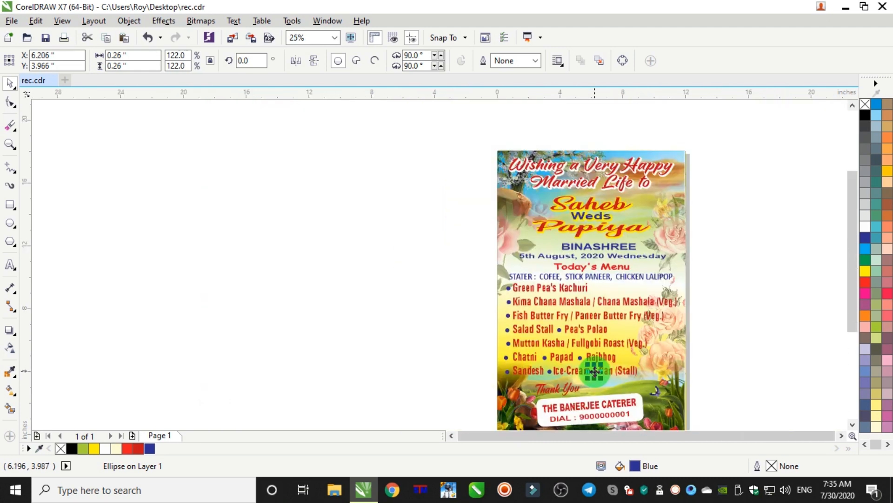
Step: Align the seven line-start bullets of the menu list on a common vertical centre line
scroll(593, 377, up, 2)
drag(289, 183, 447, 372)
key(c)
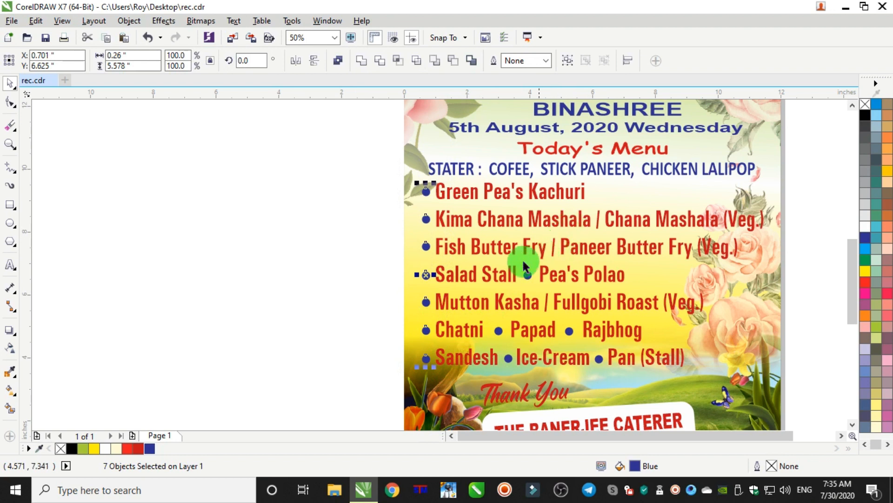
Step: Align the bullets within the Salad Stall, Chatni and Sandesh lines on each line's common horizontal centre line
drag(338, 255, 595, 291)
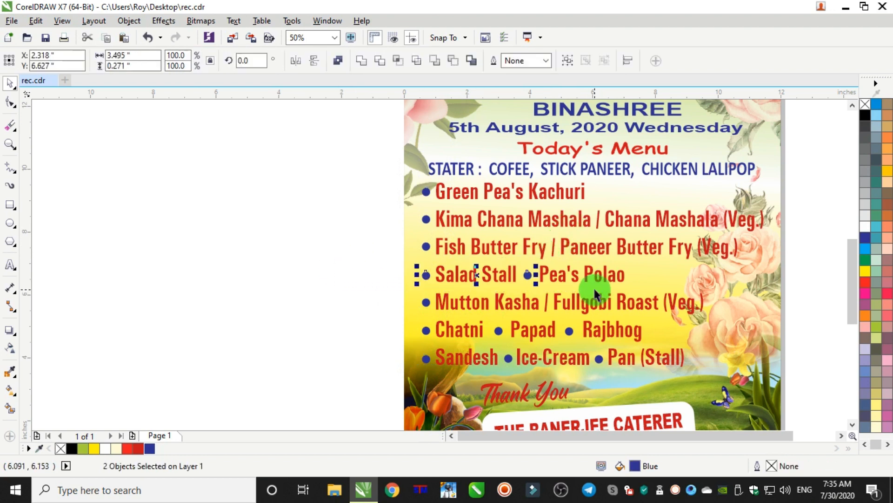
key(e)
drag(453, 309, 452, 314)
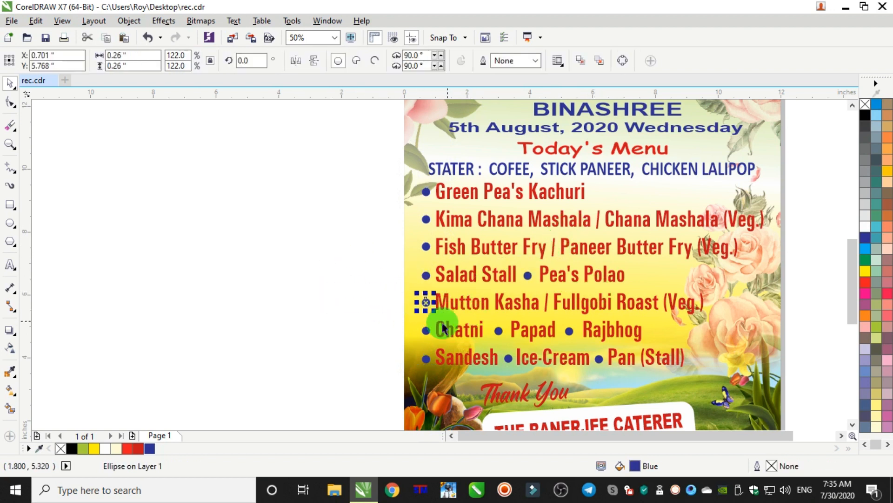
drag(331, 313, 596, 344)
key(e)
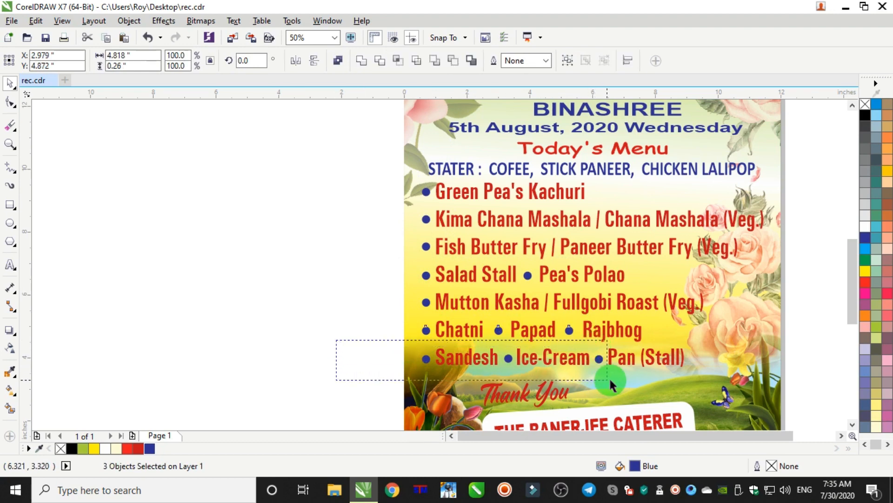
drag(609, 380, 612, 379)
key(e)
click(279, 283)
scroll(400, 289, down, 1)
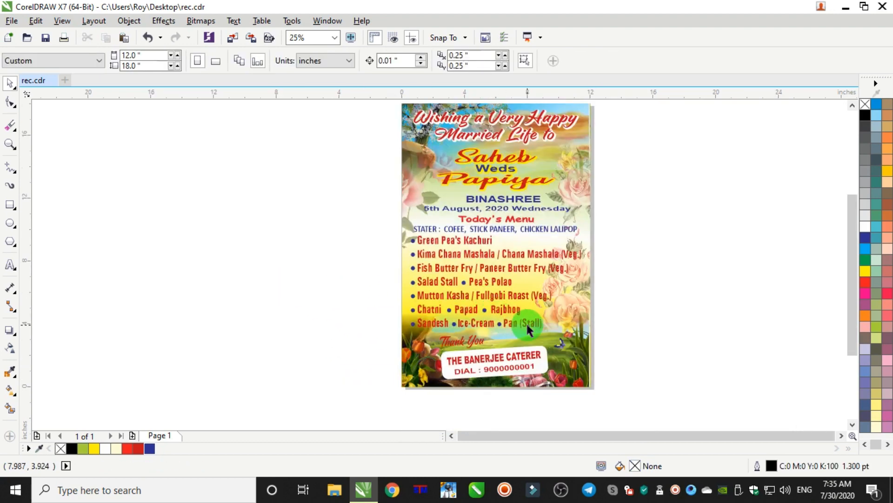
Step: Move all seven menu lines with their bullets down together by about 0.2 inches
scroll(526, 322, up, 1)
drag(697, 146, 361, 226)
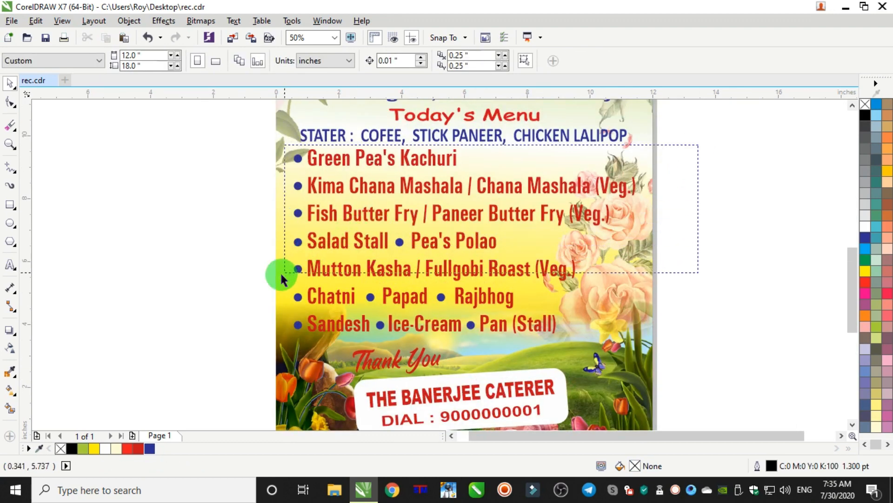
drag(280, 272, 243, 342)
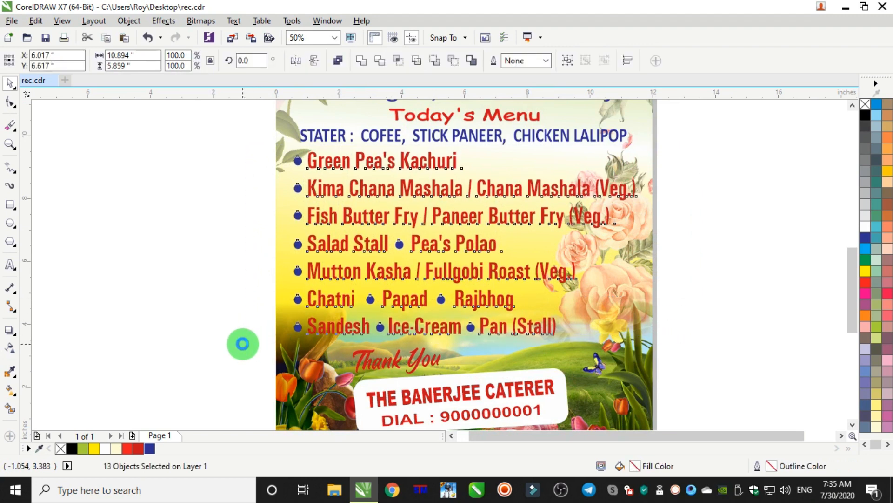
key(Down)
key(Down)
key(Down)
key(Down)
key(Down)
key(Down)
key(Down)
key(Down)
key(Down)
key(Down)
key(Down)
key(Down)
key(Down)
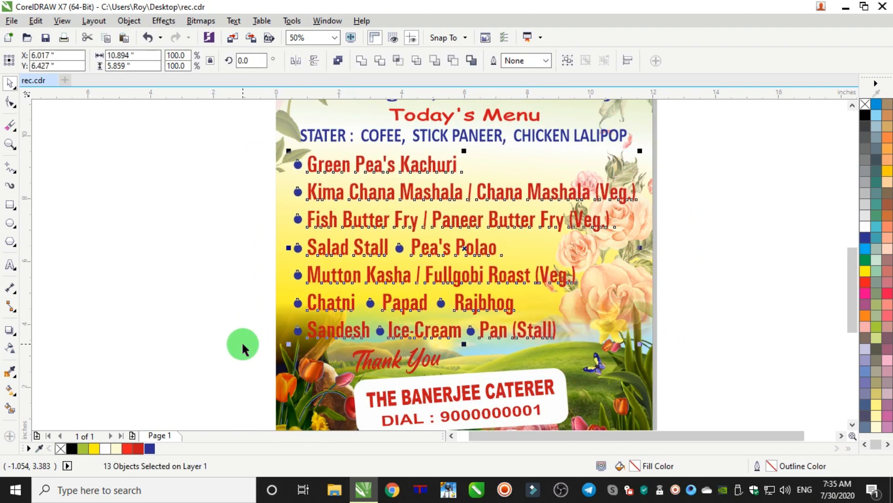
key(Down)
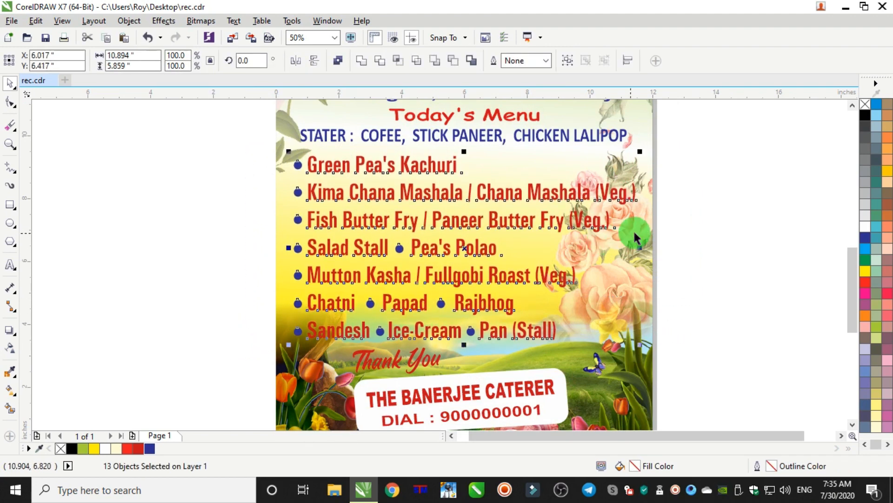
click(688, 211)
Step: Add a black drop shadow falling downward from the white caterer label, with 50 opacity and a feathering of 7
scroll(688, 210, down, 2)
scroll(702, 161, up, 1)
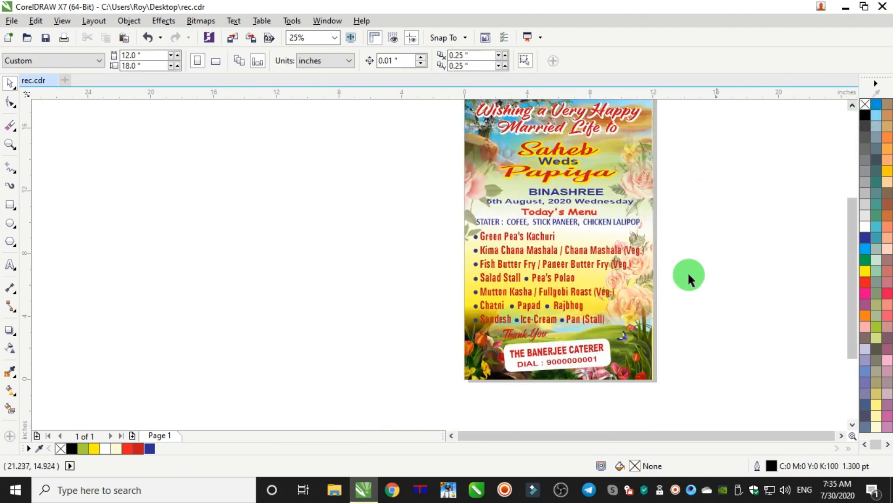
scroll(588, 393, up, 1)
click(619, 336)
scroll(569, 371, up, 2)
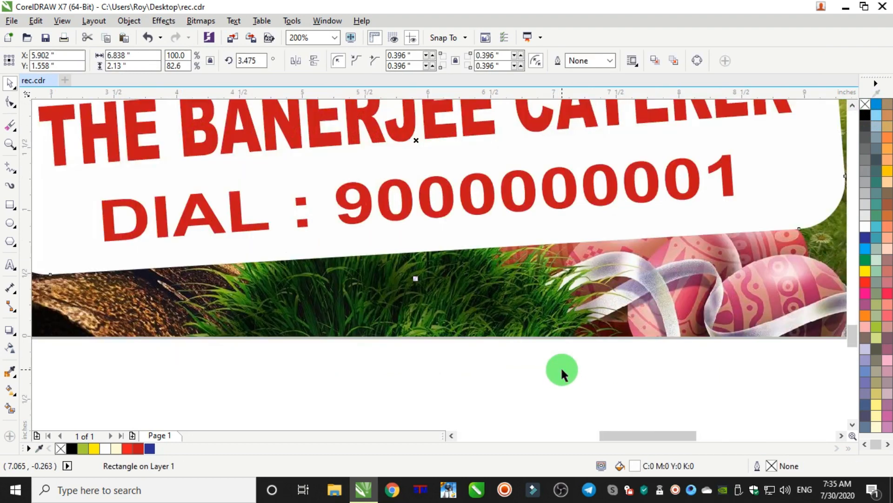
click(10, 329)
scroll(391, 188, down, 2)
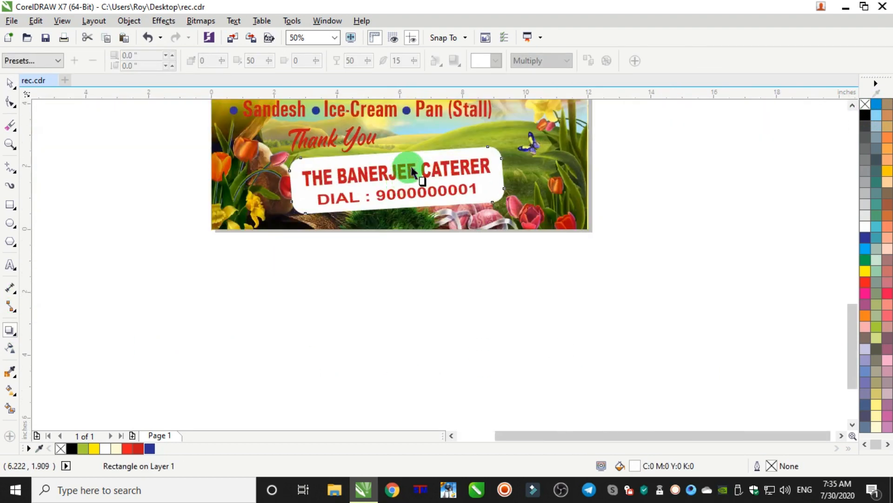
drag(394, 147, 401, 219)
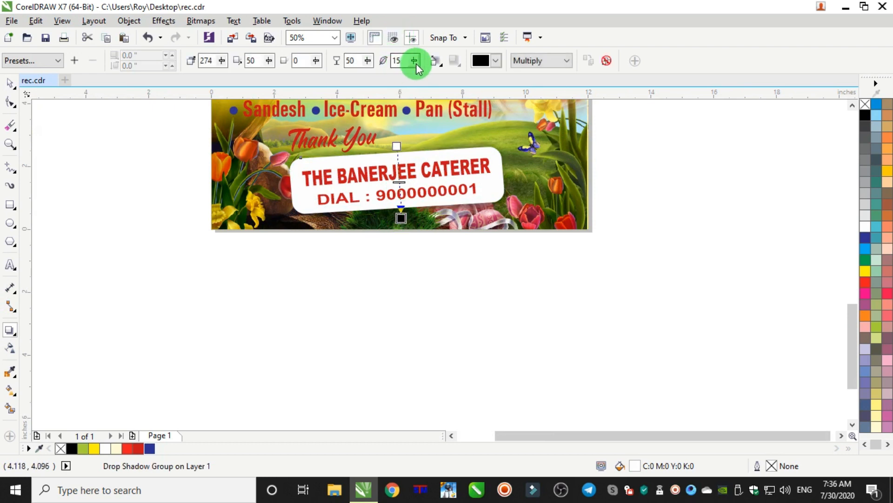
drag(414, 60, 415, 67)
click(9, 83)
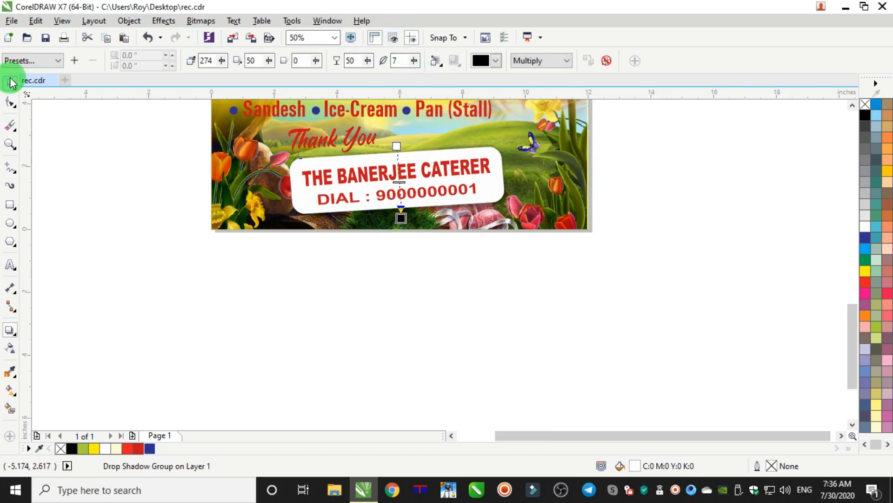
click(146, 214)
Step: Examine the whole card and its background picture, clipped rectangle and text objects
scroll(206, 194, down, 5)
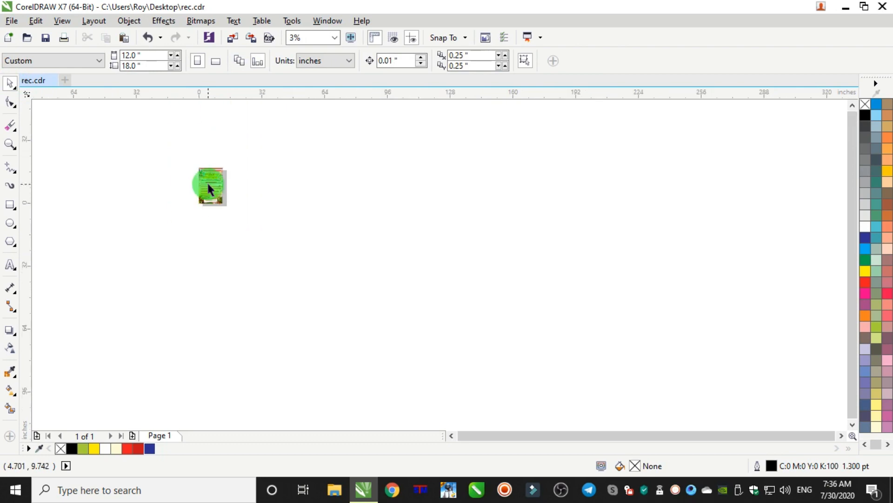
scroll(205, 188, up, 5)
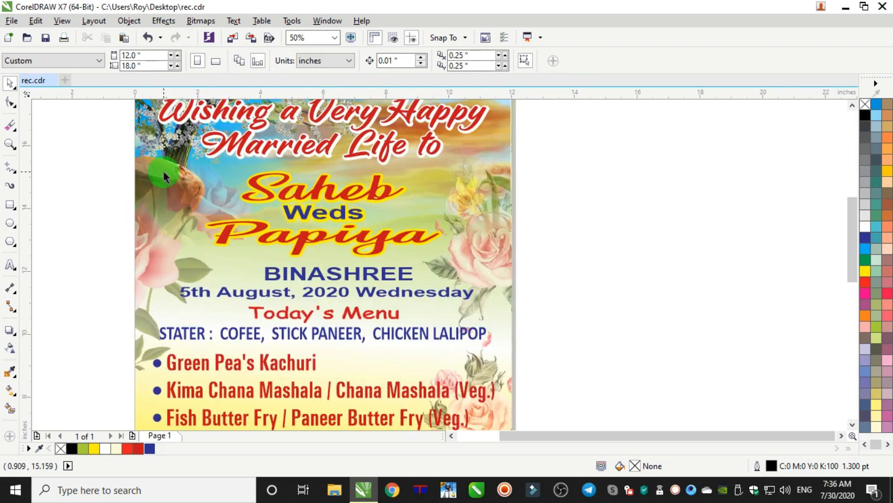
scroll(163, 169, up, 1)
scroll(187, 268, down, 2)
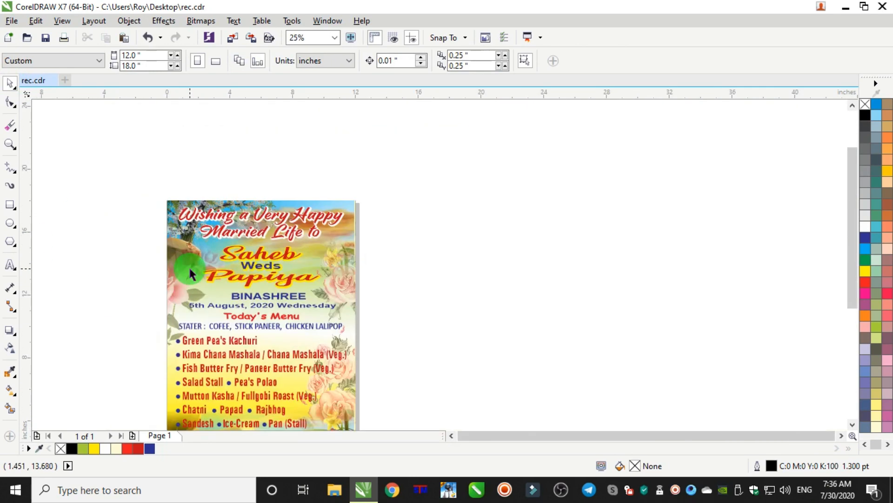
scroll(192, 272, down, 2)
scroll(169, 272, up, 2)
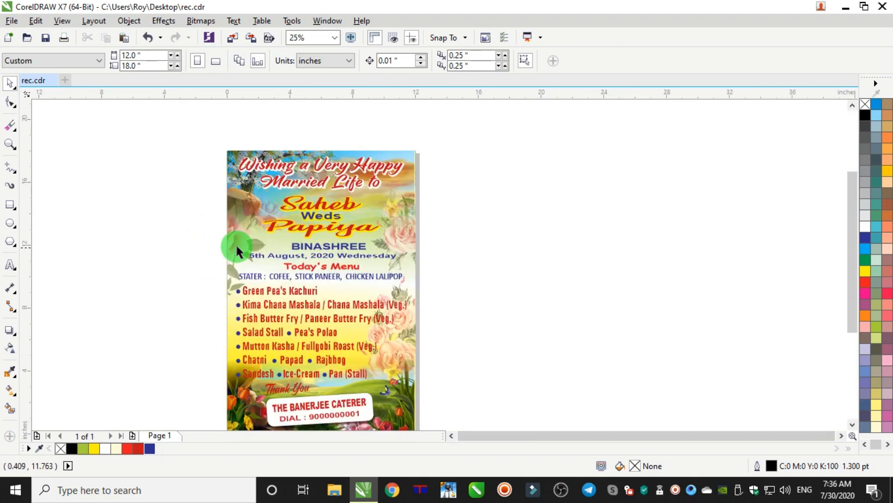
click(406, 229)
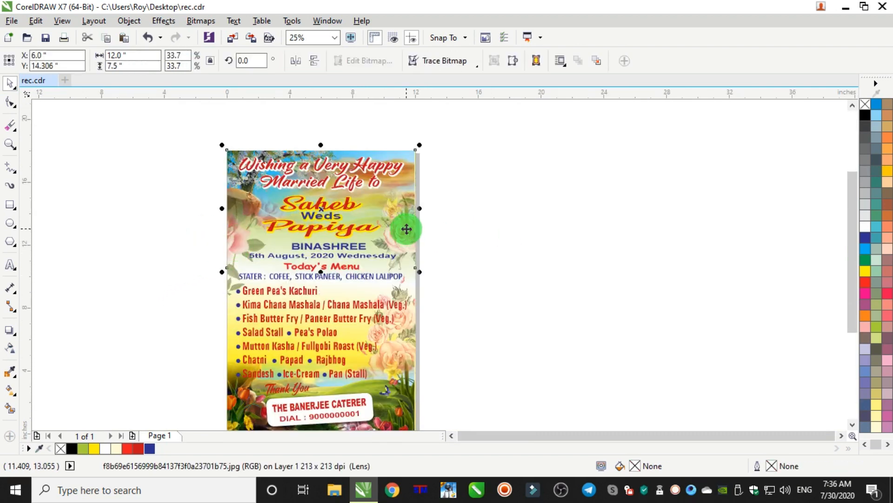
click(415, 284)
click(458, 300)
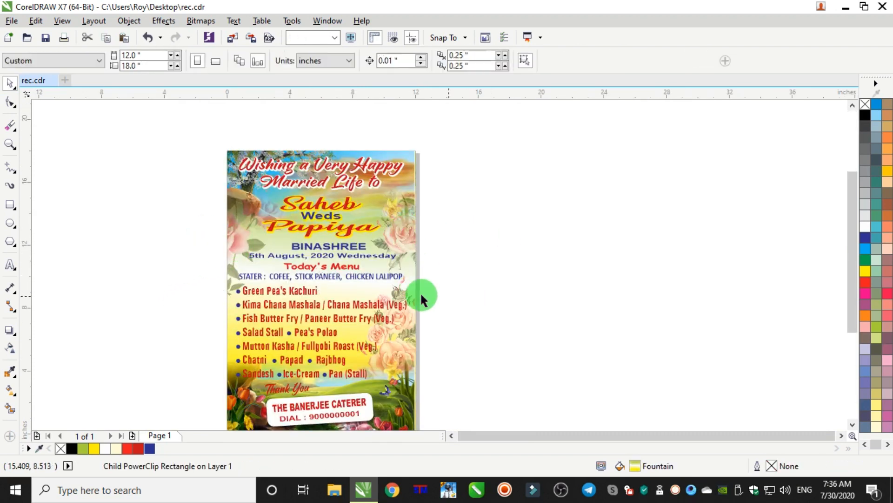
click(334, 292)
ctrl+click(334, 293)
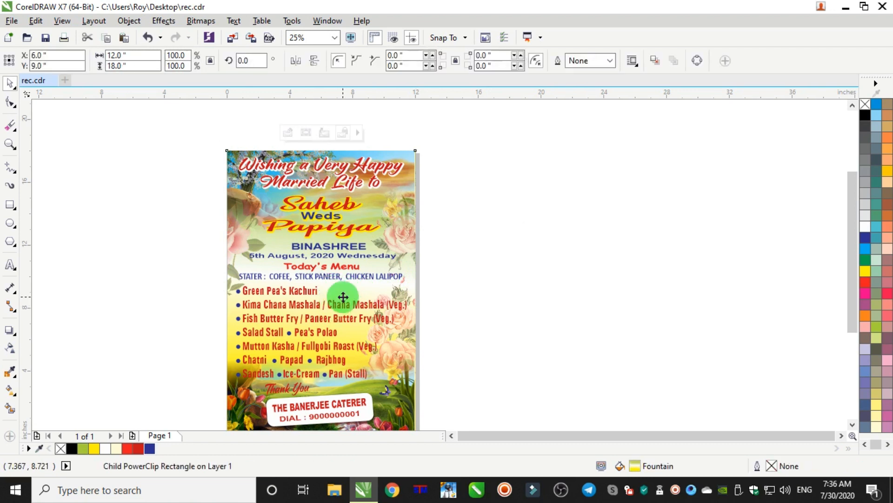
click(339, 300)
click(515, 226)
key(ctrl+a)
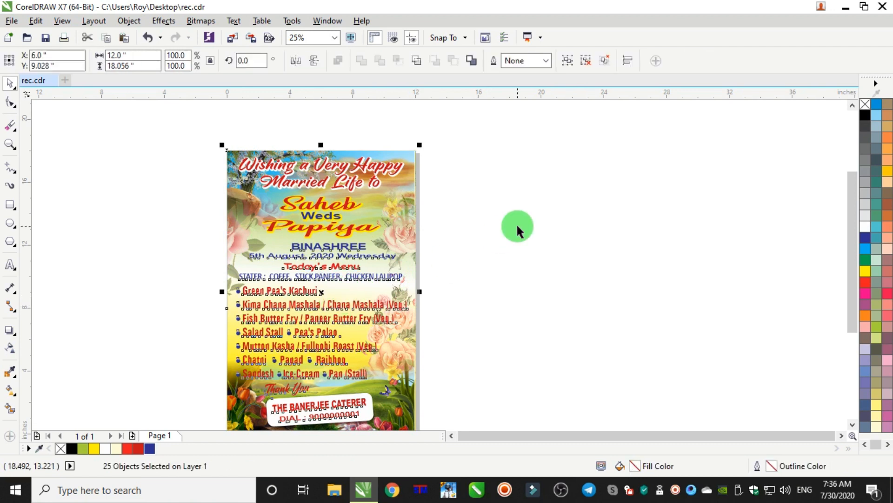
click(520, 257)
scroll(498, 286, down, 3)
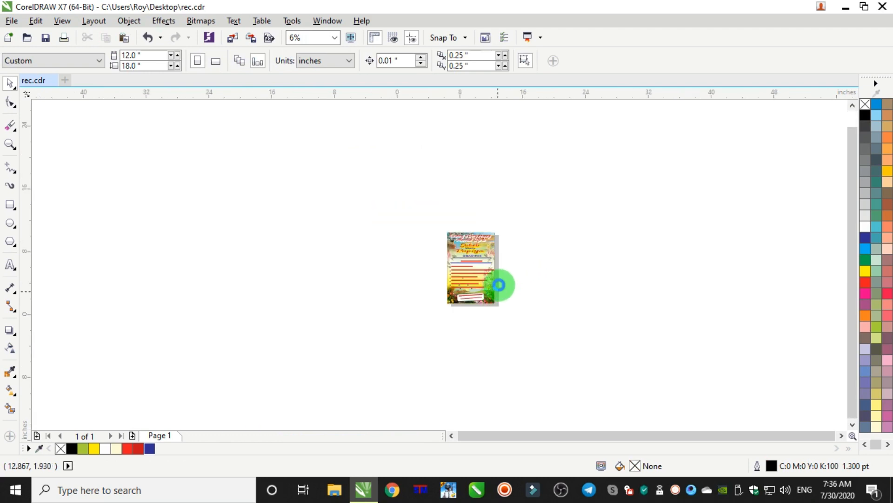
scroll(558, 219, up, 3)
Step: Edit the background PowerClip contents and set the upper rose bouquet on the card's right edge to 0 transparency
mouse_move(485, 203)
mouse_down()
mouse_move(536, 201)
mouse_move(488, 203)
mouse_up()
double_click(478, 200)
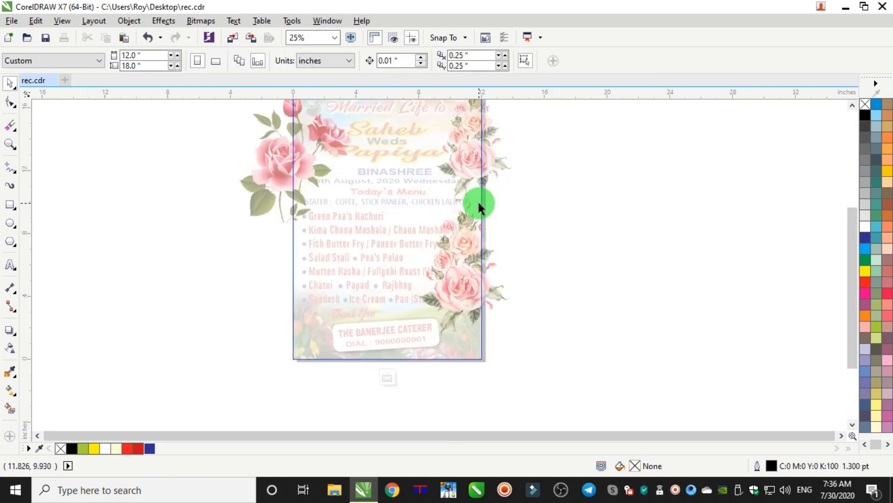
click(496, 161)
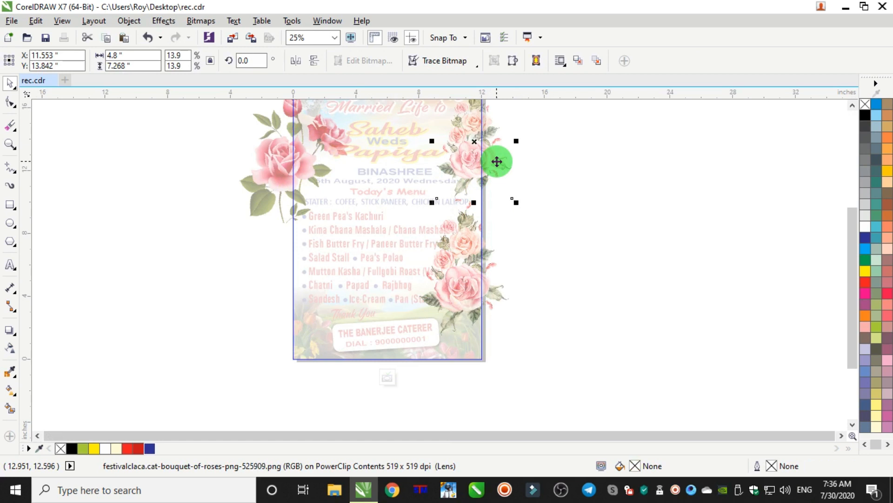
click(11, 354)
click(455, 238)
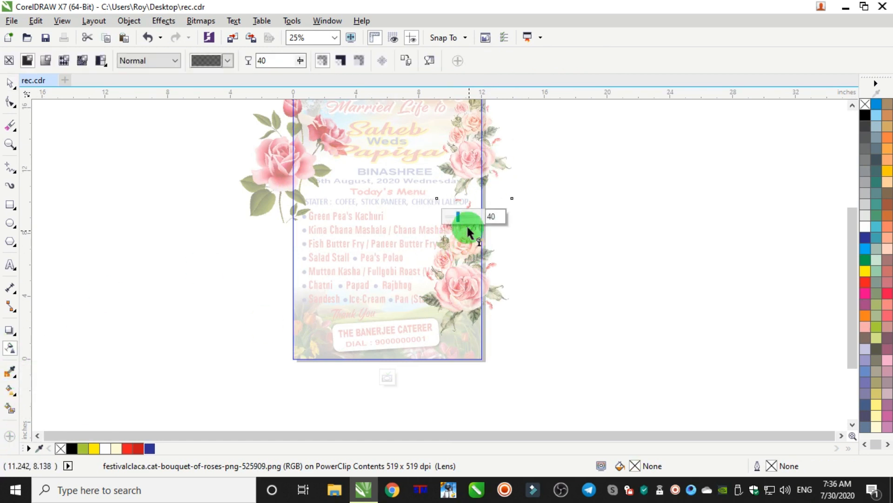
drag(458, 218, 2, 75)
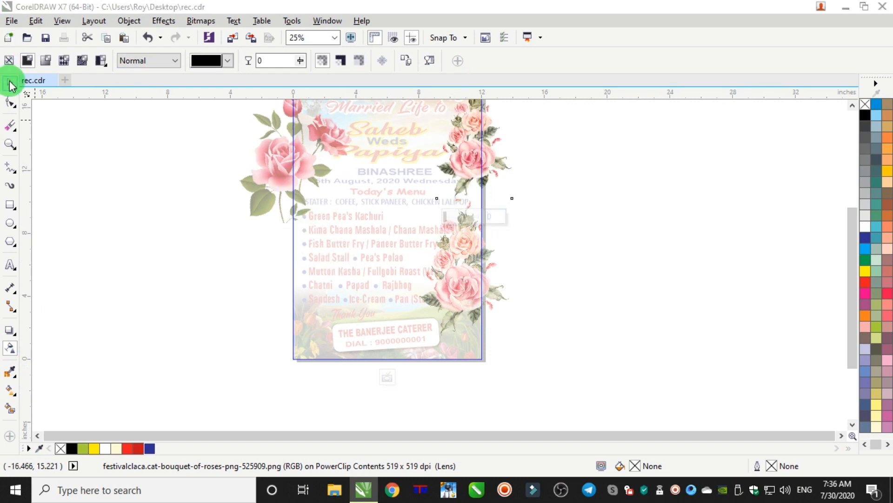
click(9, 83)
click(636, 201)
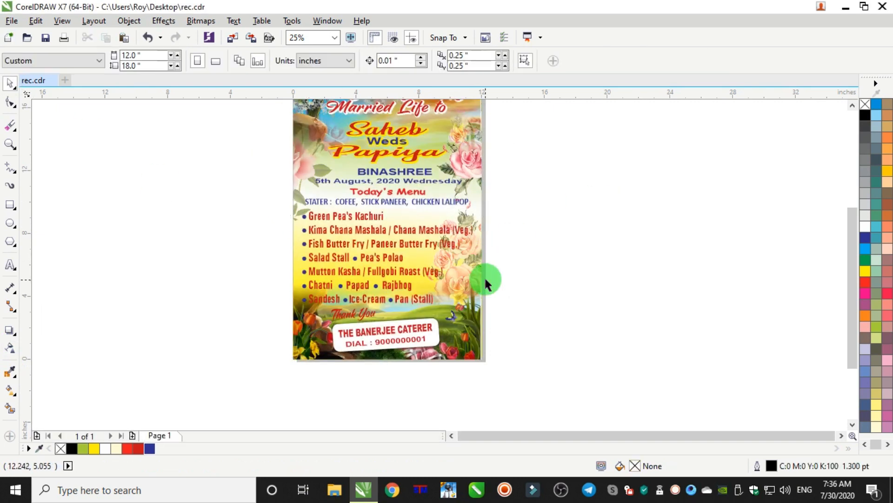
Step: Reopen the background PowerClip, set the large rose on the card's left edge to 0 transparency and finish editing
click(483, 277)
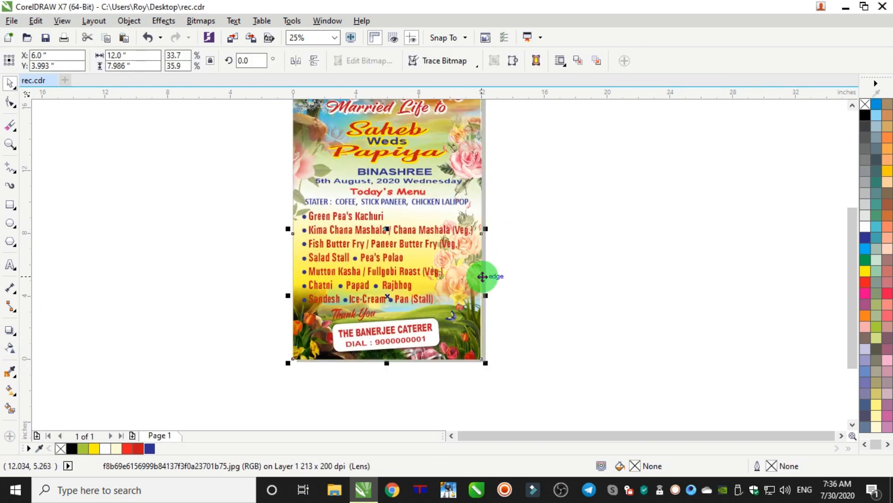
click(210, 145)
click(295, 163)
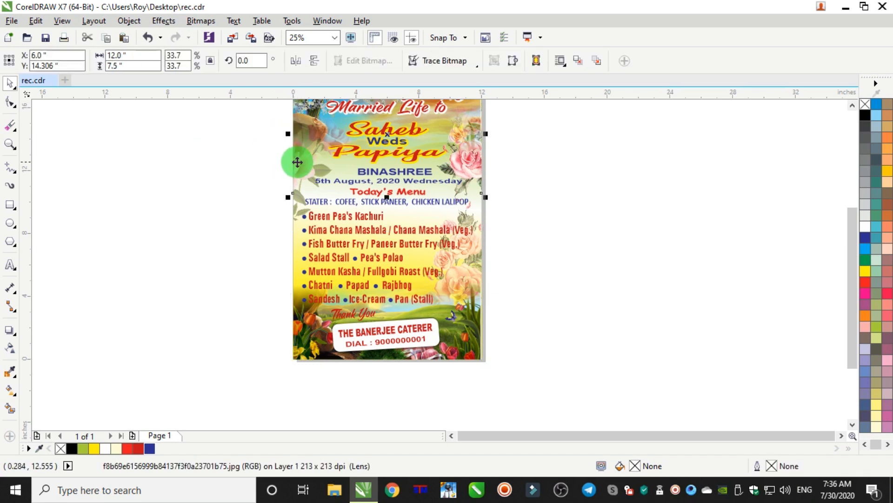
double_click(294, 227)
click(273, 175)
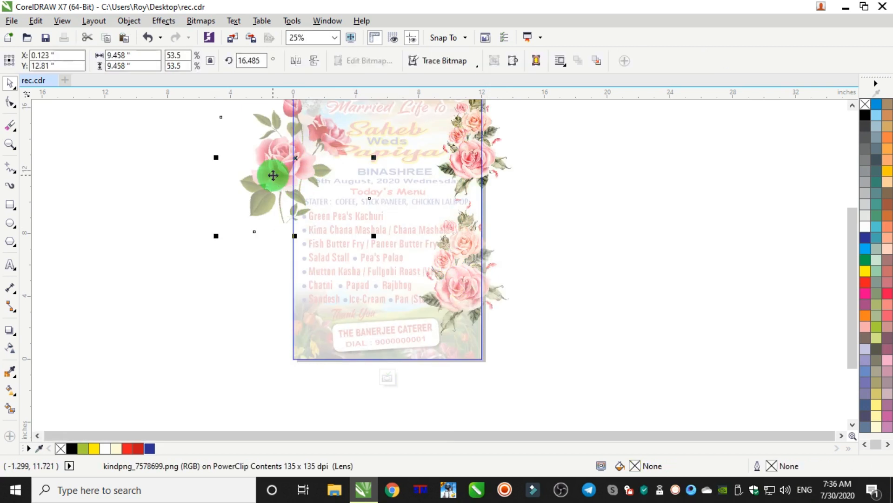
click(10, 348)
drag(261, 249, 240, 240)
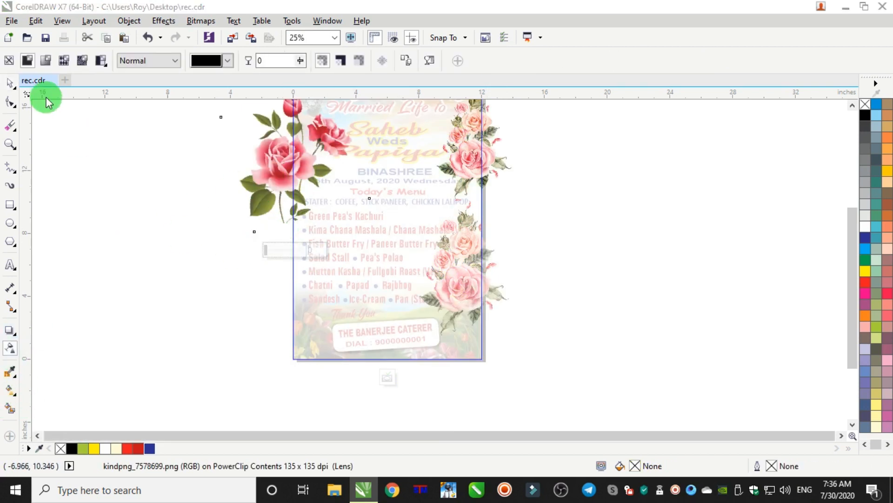
click(10, 83)
ctrl+click(90, 159)
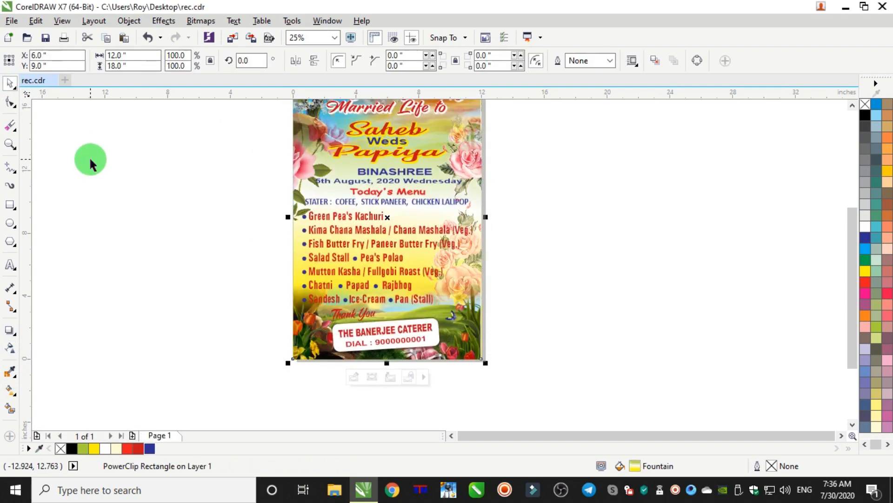
Step: Move the sky picture behind the heading about 3.8 inches to the right, partly off the card
scroll(311, 131, up, 4)
scroll(306, 183, down, 4)
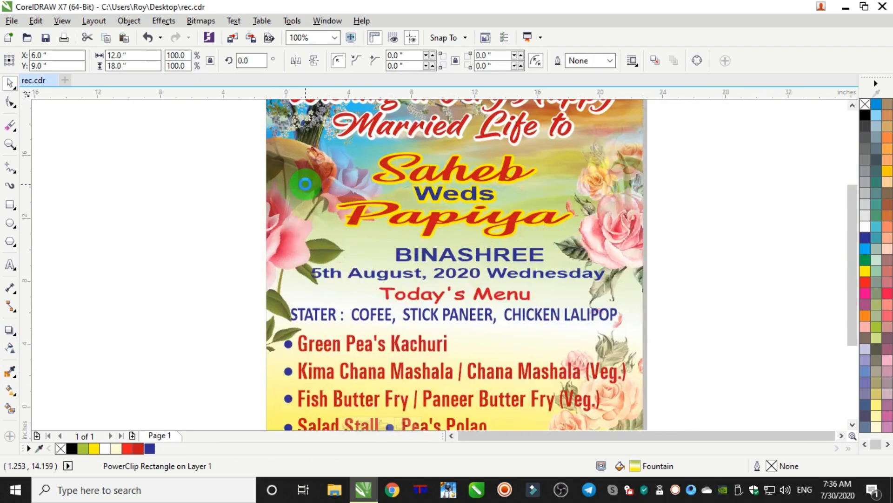
click(487, 130)
drag(471, 125, 544, 103)
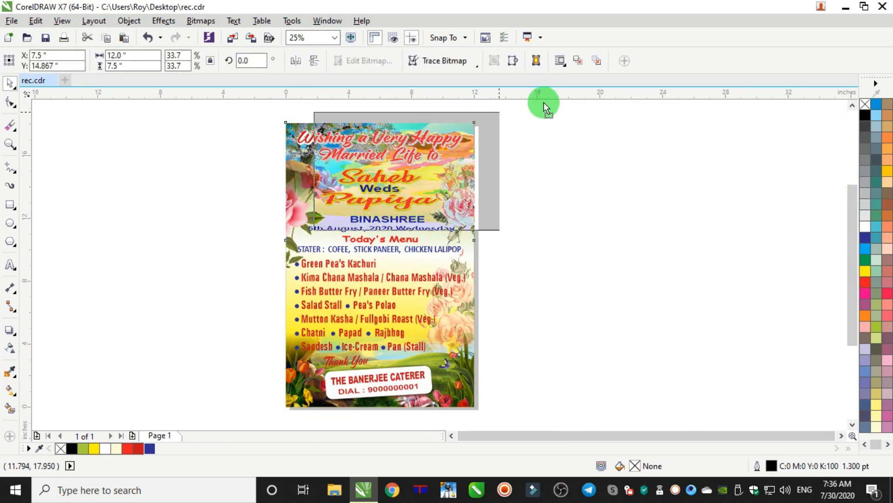
key(Escape)
drag(465, 124, 524, 126)
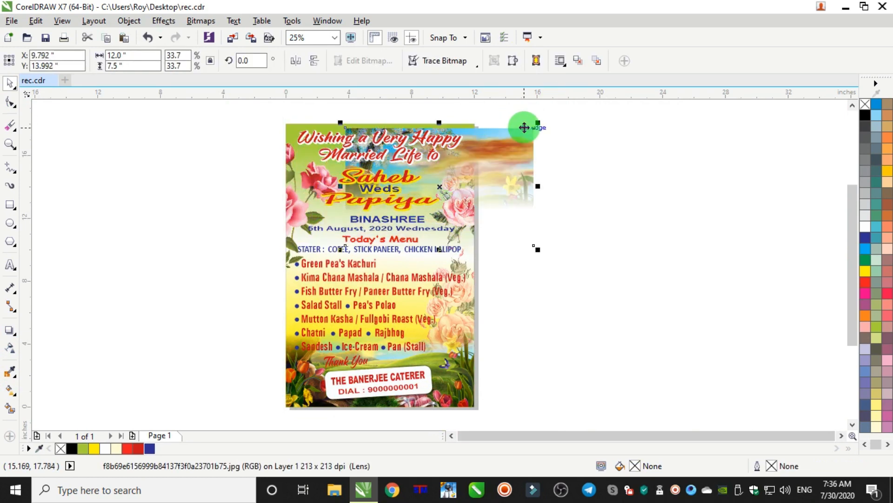
Step: Undo the sky picture's last move
key(Escape)
click(201, 244)
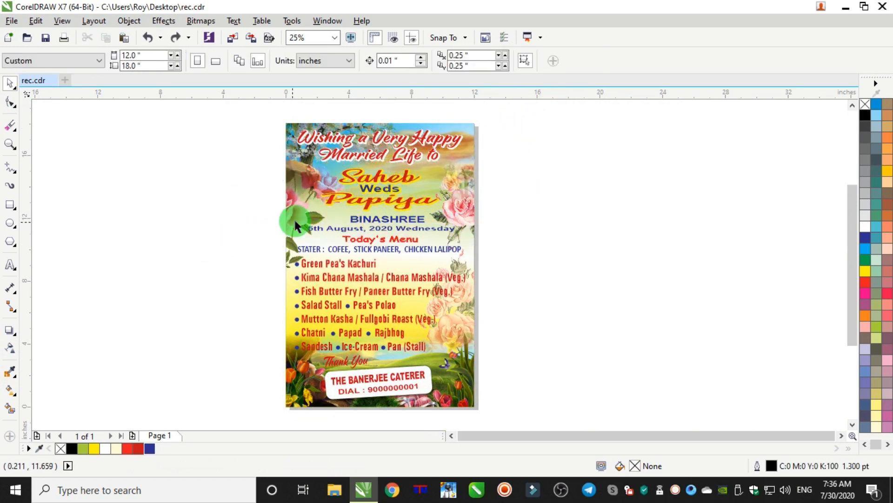
drag(299, 213, 217, 227)
key(ctrl+z)
click(585, 126)
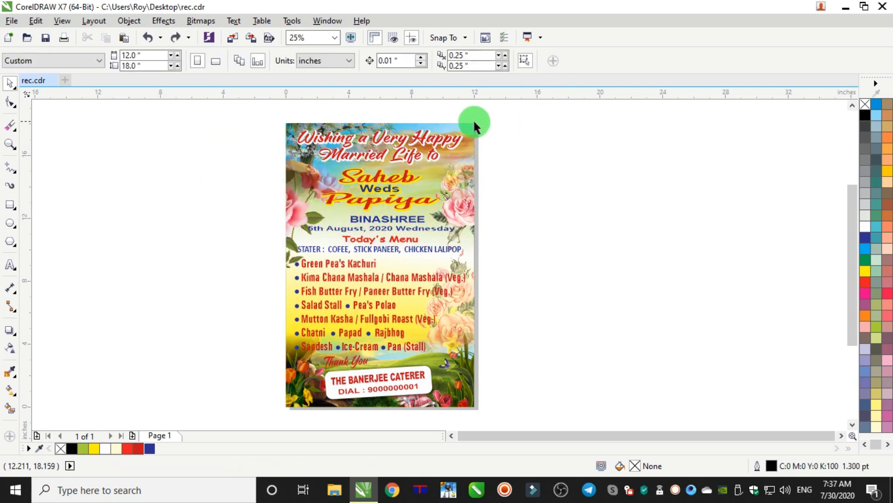
Step: PowerClip the sky picture behind the heading inside the card's background rectangle
drag(465, 125, 529, 117)
key(ctrl+z)
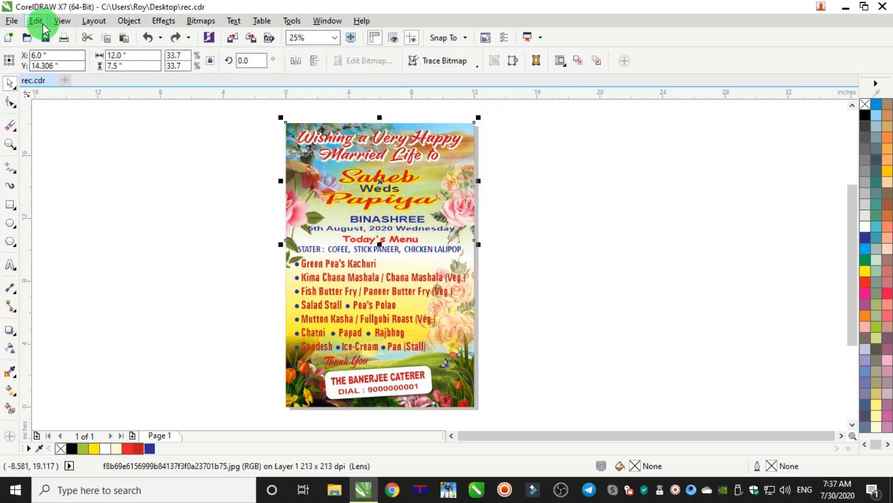
click(126, 21)
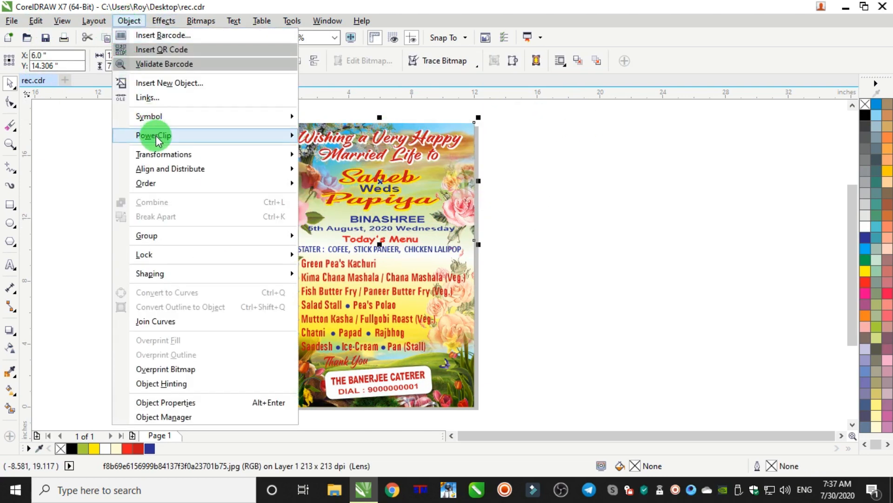
mouse_move(149, 135)
click(326, 135)
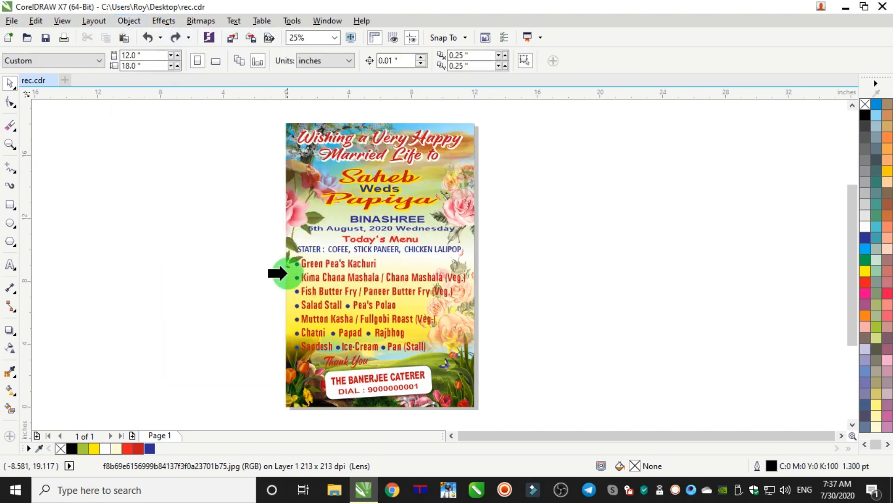
click(288, 275)
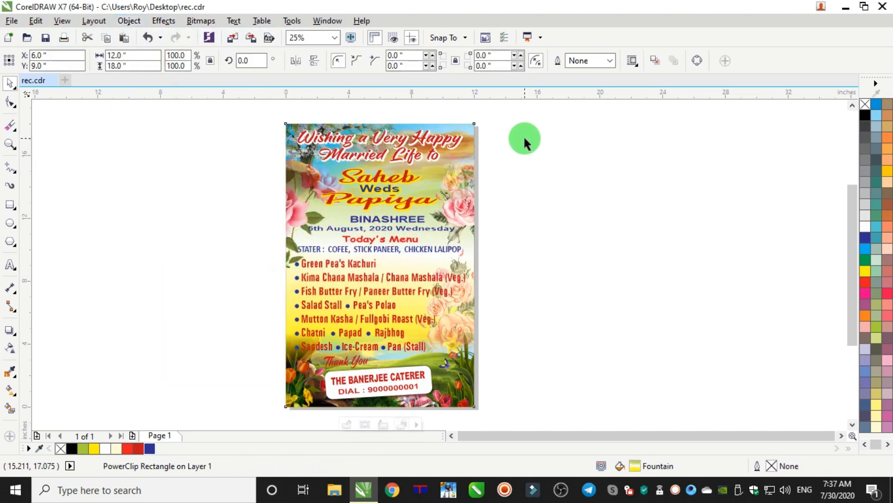
click(519, 135)
click(468, 127)
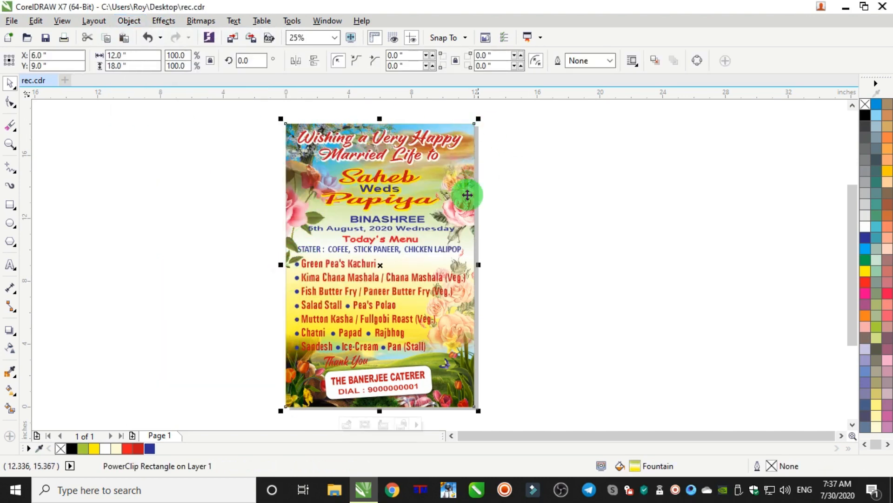
click(253, 293)
Step: Edit the background PowerClip contents, send the sky picture to the back of the layer and finish editing
double_click(287, 278)
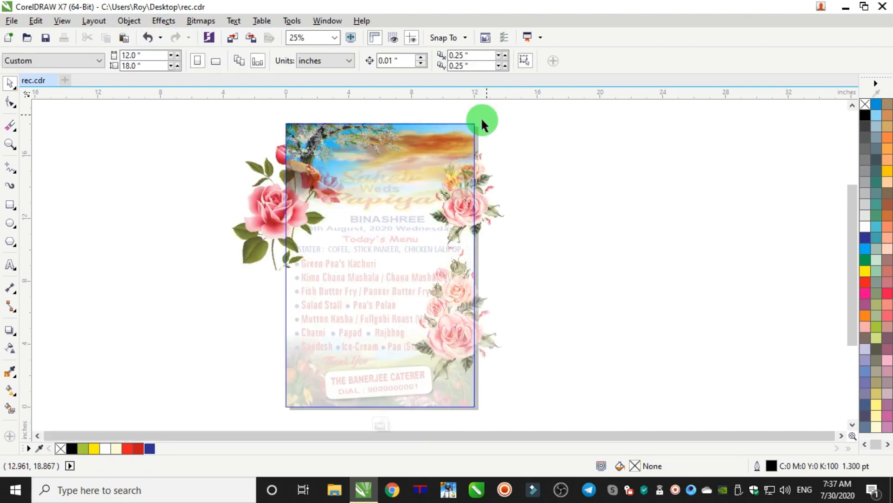
mouse_move(481, 121)
mouse_down()
mouse_move(507, 111)
mouse_move(490, 122)
mouse_up()
right_click(464, 128)
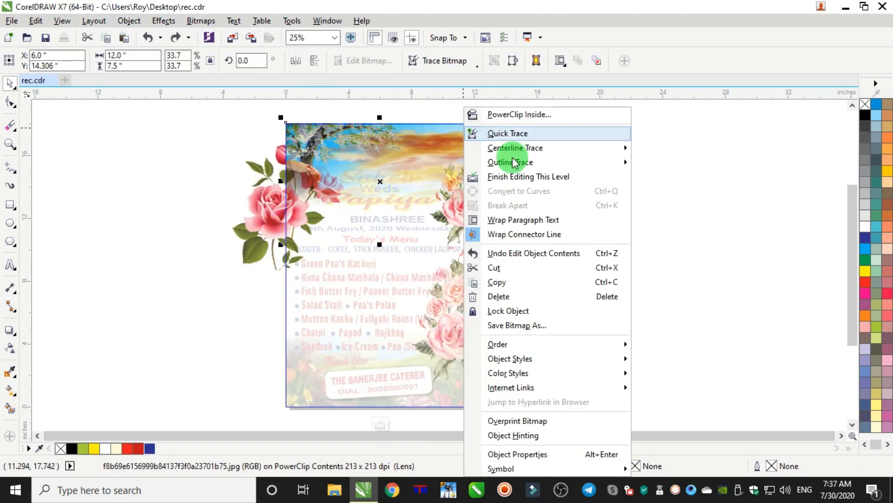
click(524, 298)
key(ctrl+z)
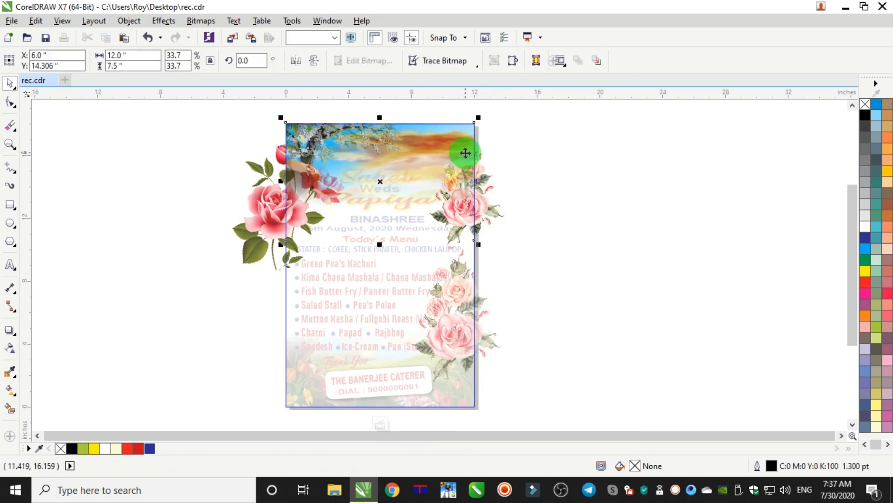
right_click(465, 134)
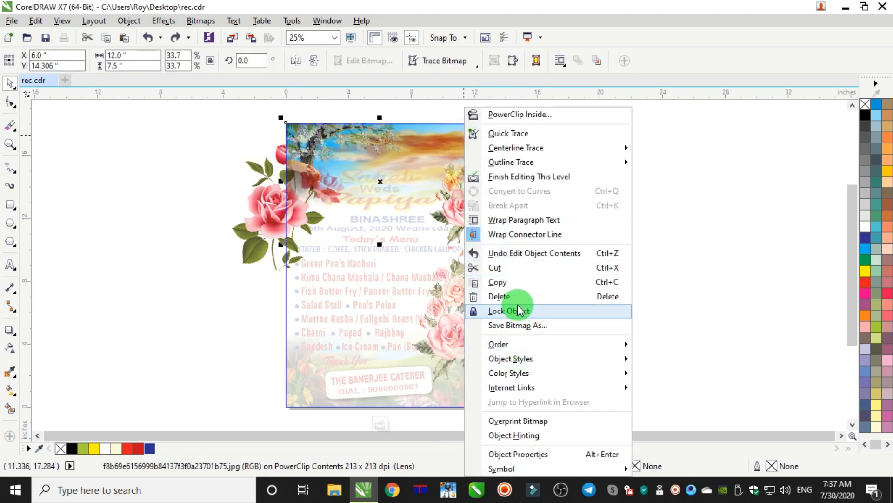
mouse_move(530, 343)
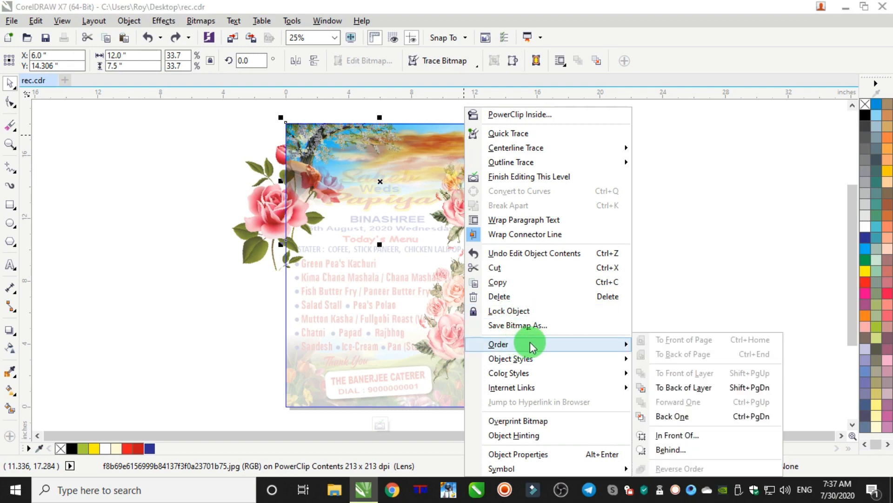
click(691, 388)
click(594, 172)
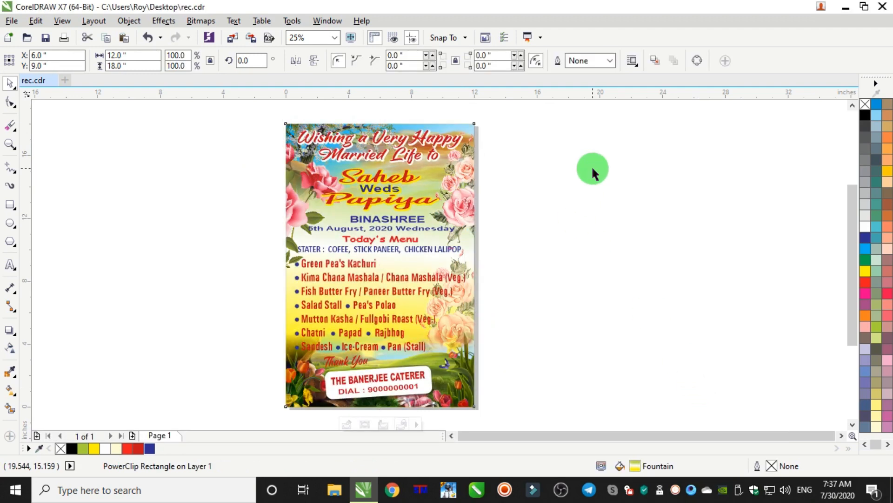
click(594, 172)
Step: Reopen the background PowerClip contents and try the lower rose bouquet on the card's right edge at 0 transparency
scroll(341, 160, up, 1)
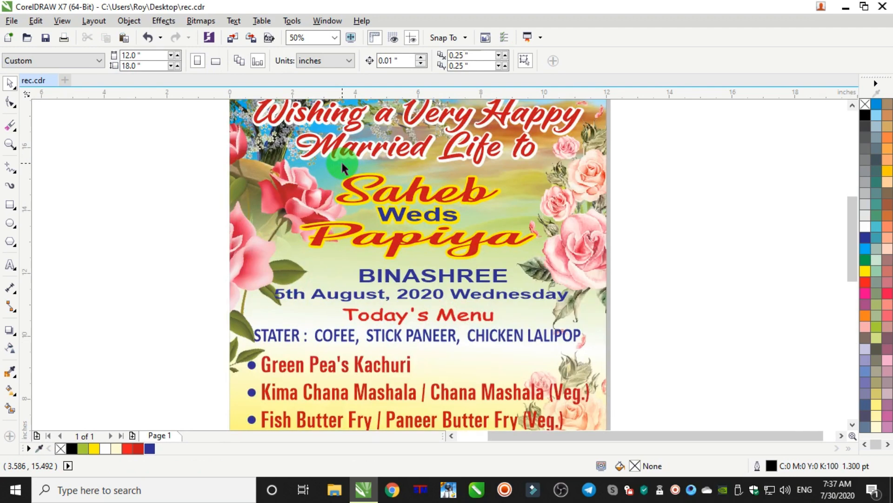
scroll(342, 160, down, 1)
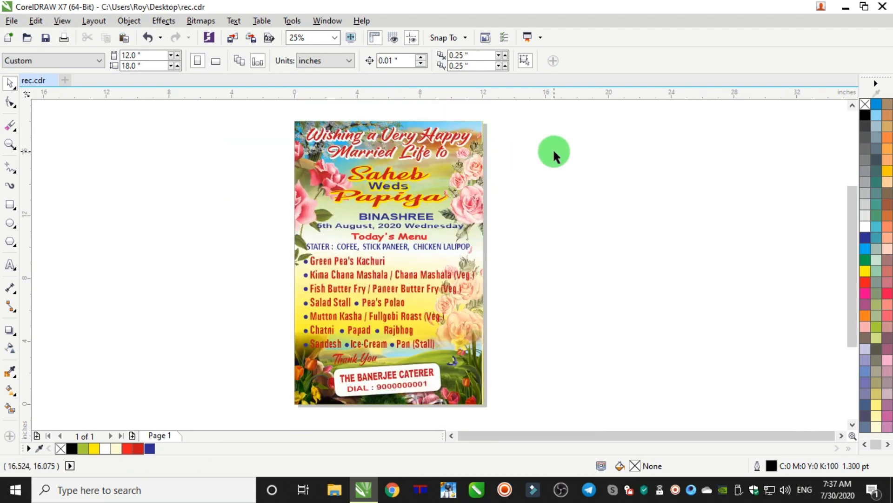
scroll(341, 211, up, 1)
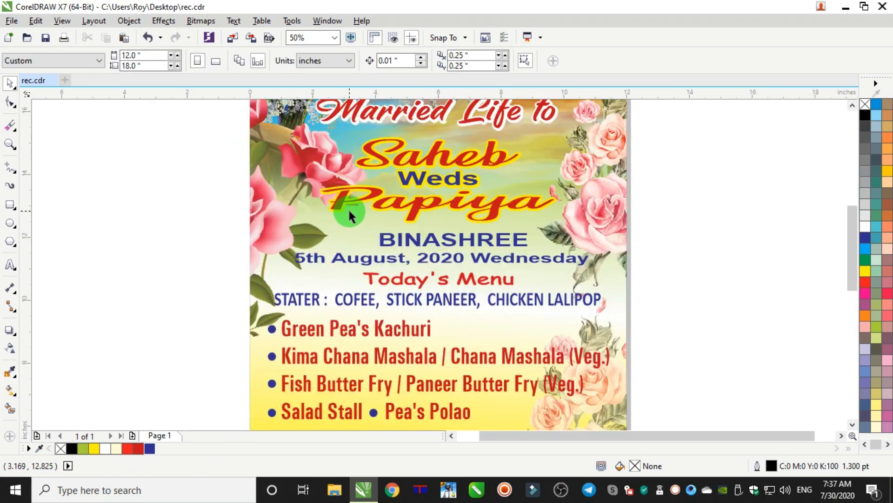
scroll(350, 215, down, 1)
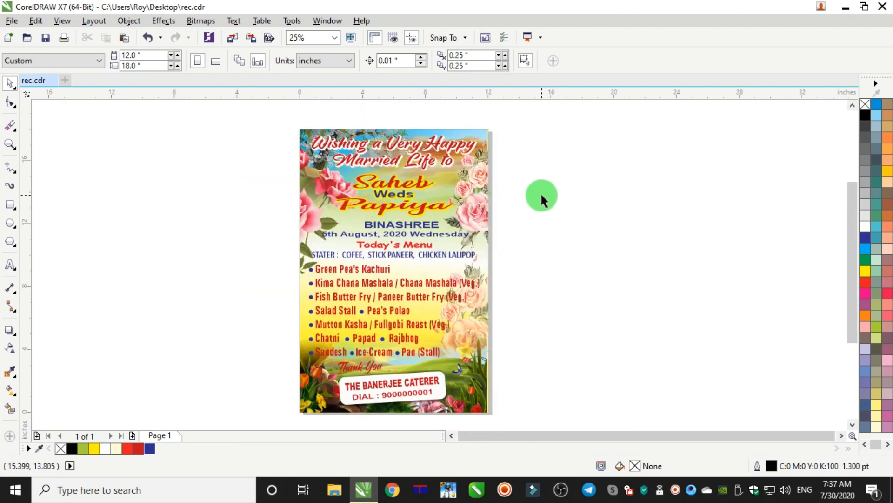
scroll(492, 339, up, 1)
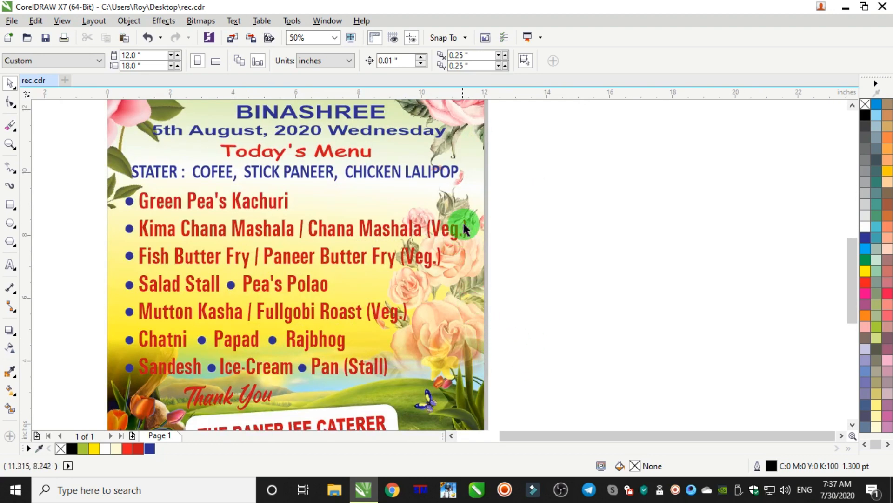
double_click(480, 189)
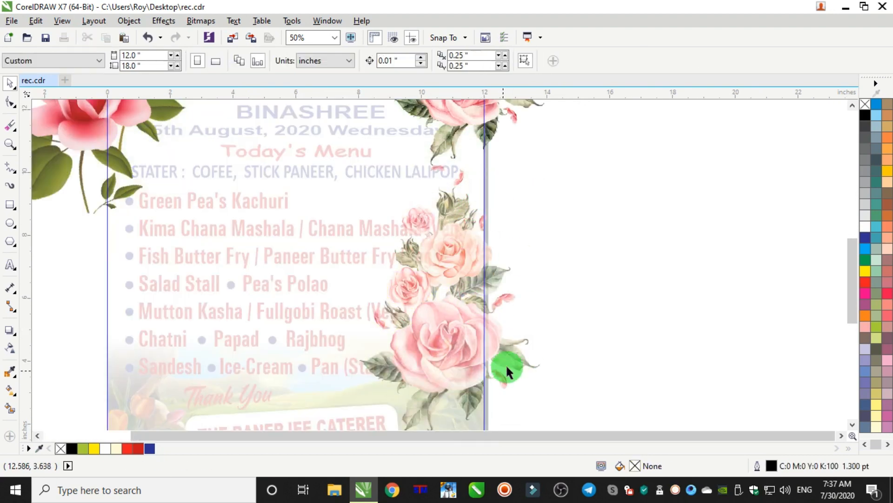
click(507, 364)
click(11, 348)
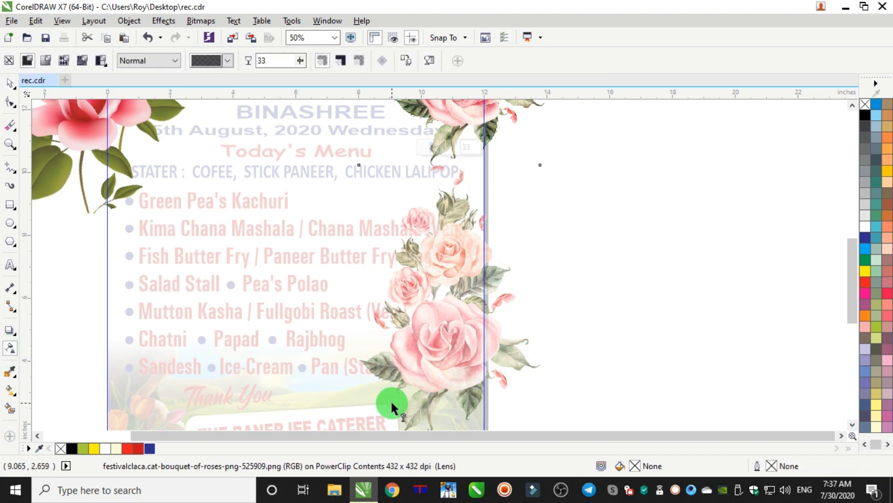
scroll(428, 403, down, 2)
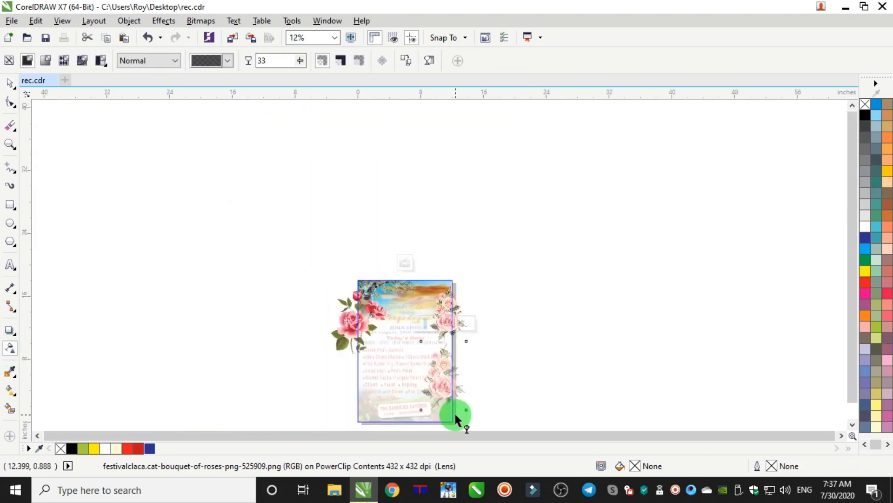
click(852, 424)
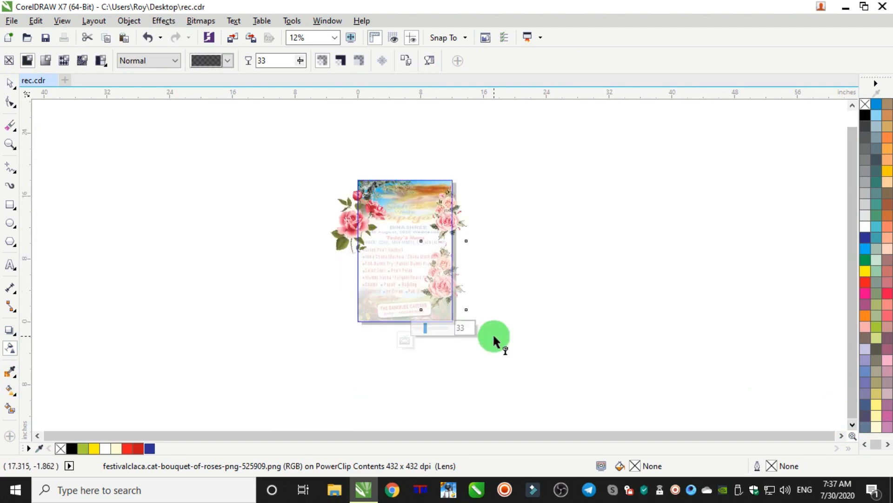
drag(425, 327, 331, 317)
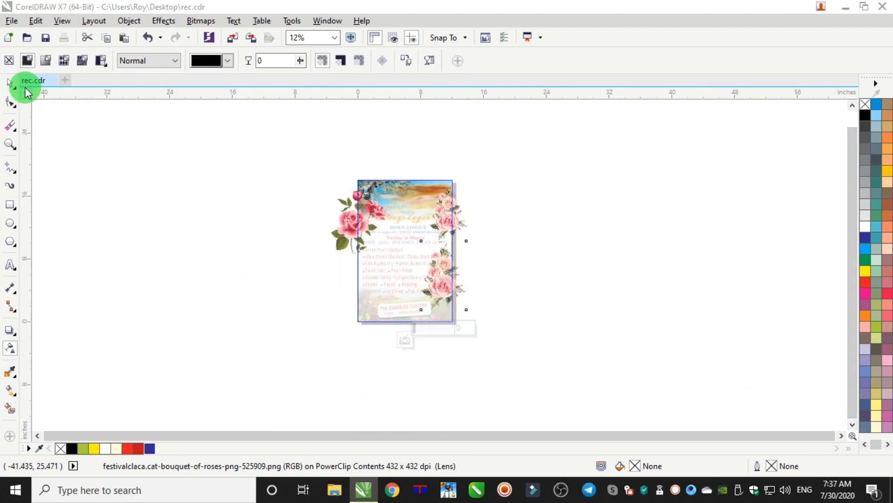
Step: Finish editing the background PowerClip and check the lower rose bouquet behind the menu text
click(9, 83)
ctrl+click(576, 239)
scroll(405, 264, up, 2)
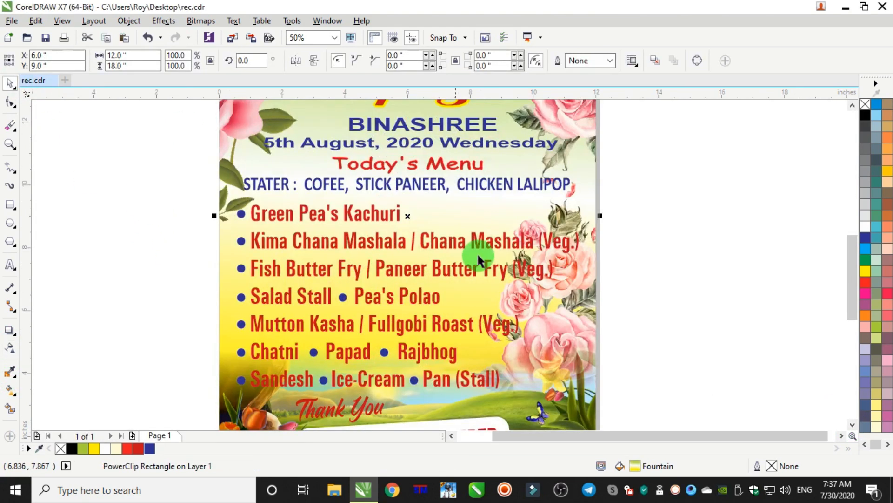
click(642, 243)
scroll(642, 244, down, 1)
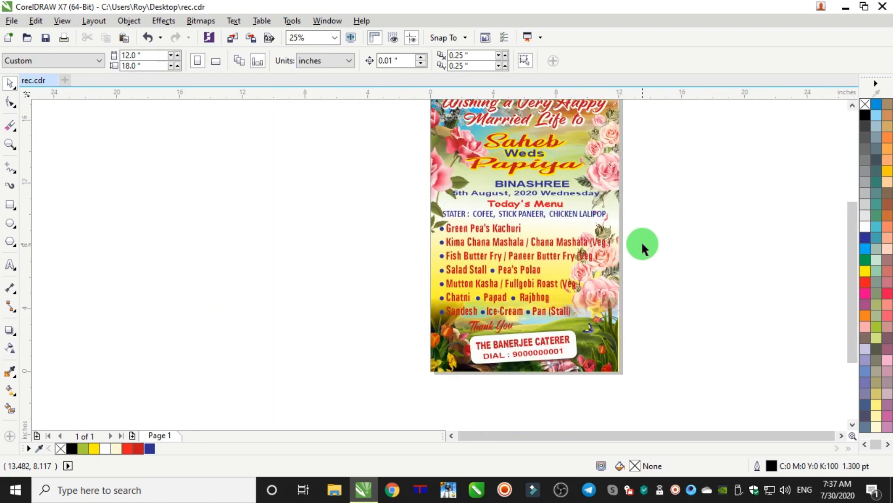
Step: Undo the lower rose bouquet's transparency change and finish editing the background PowerClip
key(ctrl+z)
key(ctrl+z)
ctrl+click(717, 243)
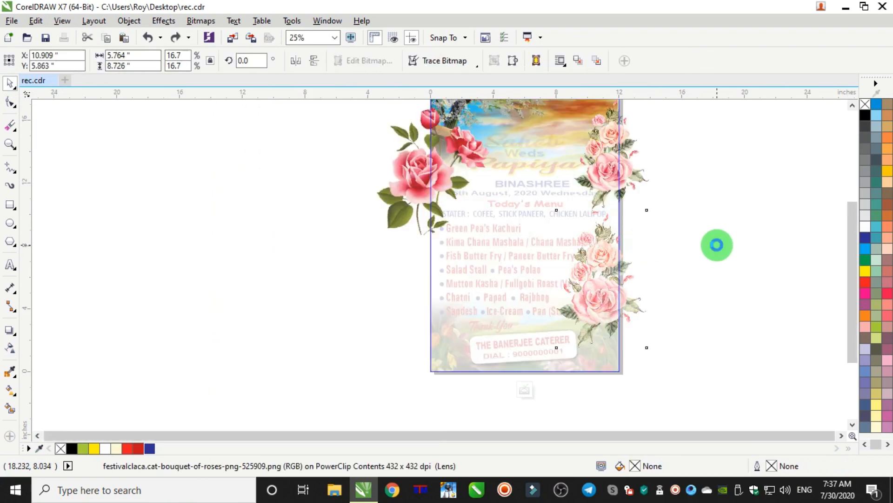
click(717, 243)
Step: Zoom in on the whole card to review the design
scroll(725, 233, down, 2)
scroll(735, 226, up, 1)
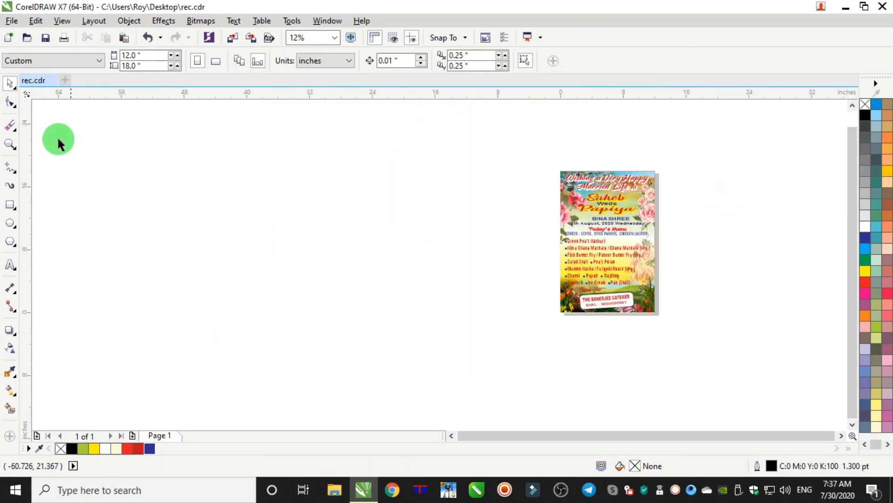
click(9, 143)
drag(548, 162, 670, 319)
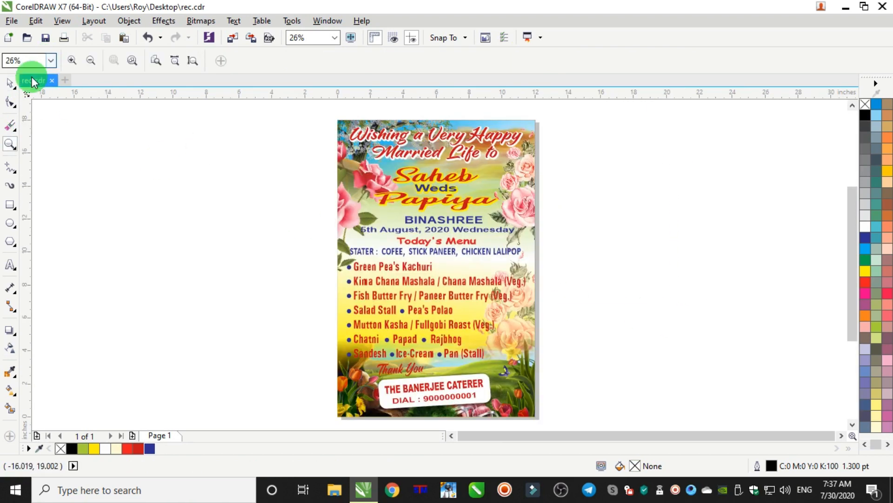
click(11, 84)
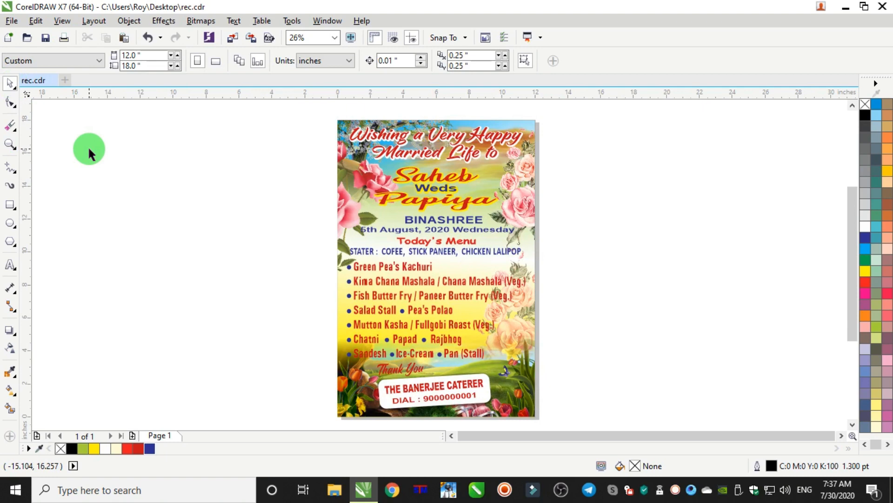